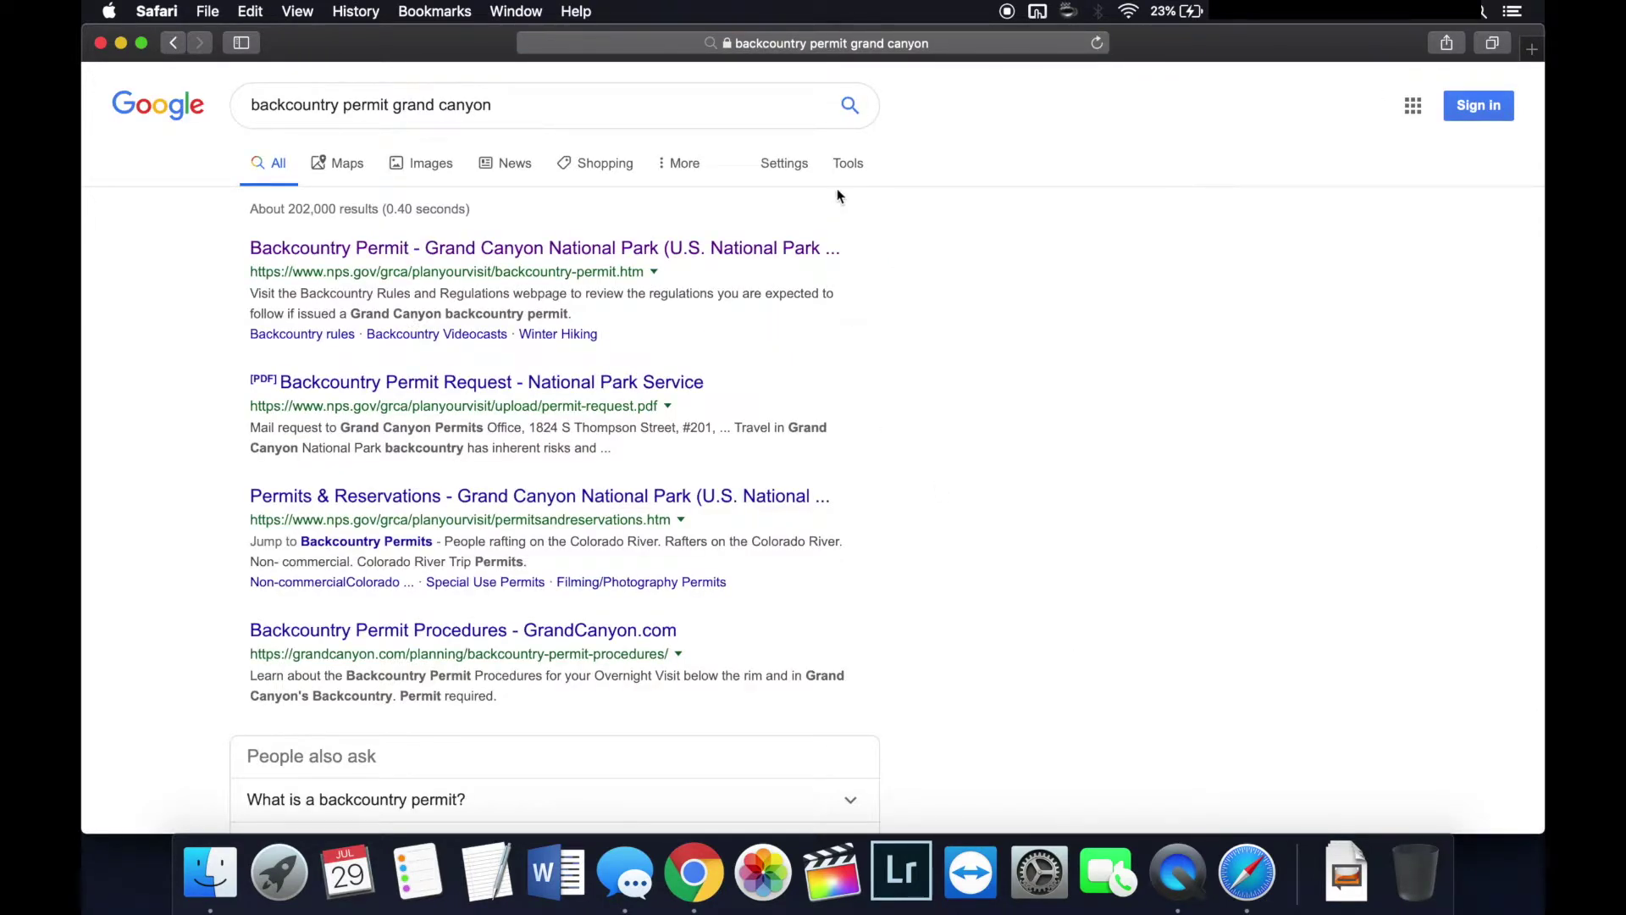
Step: Open the nps.gov Backcountry Permit page and review where a permit is and isn't required
{"action": "left_click", "coordinate": [741, 249]}
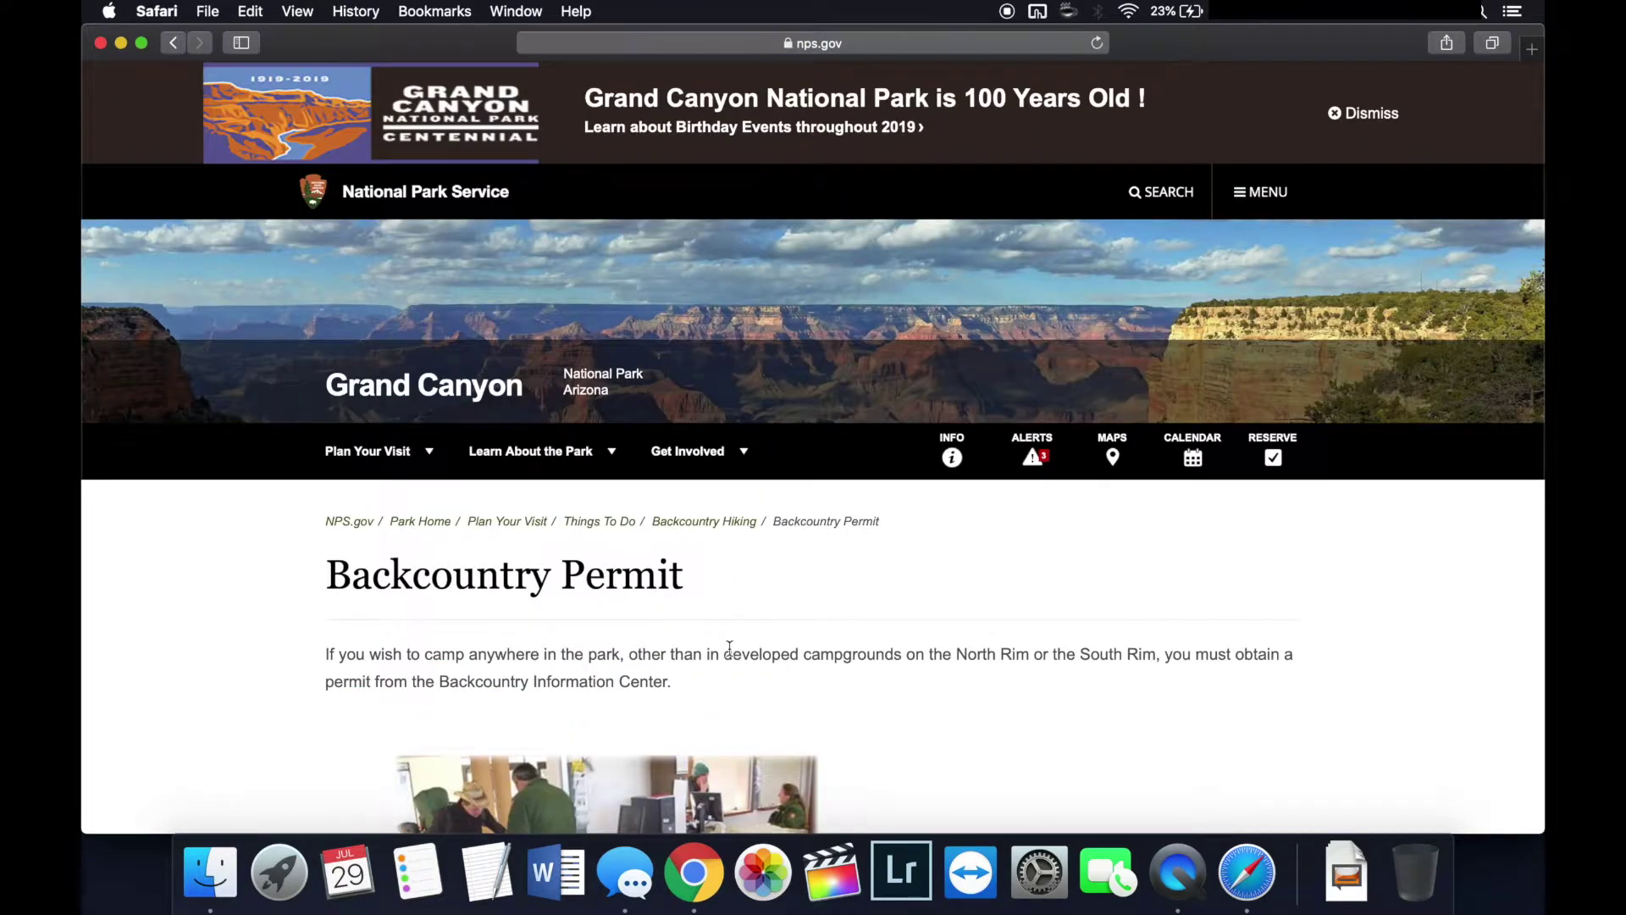
{"action": "scroll", "coordinate": [757, 627], "scroll_direction": "down", "scroll_amount": 5}
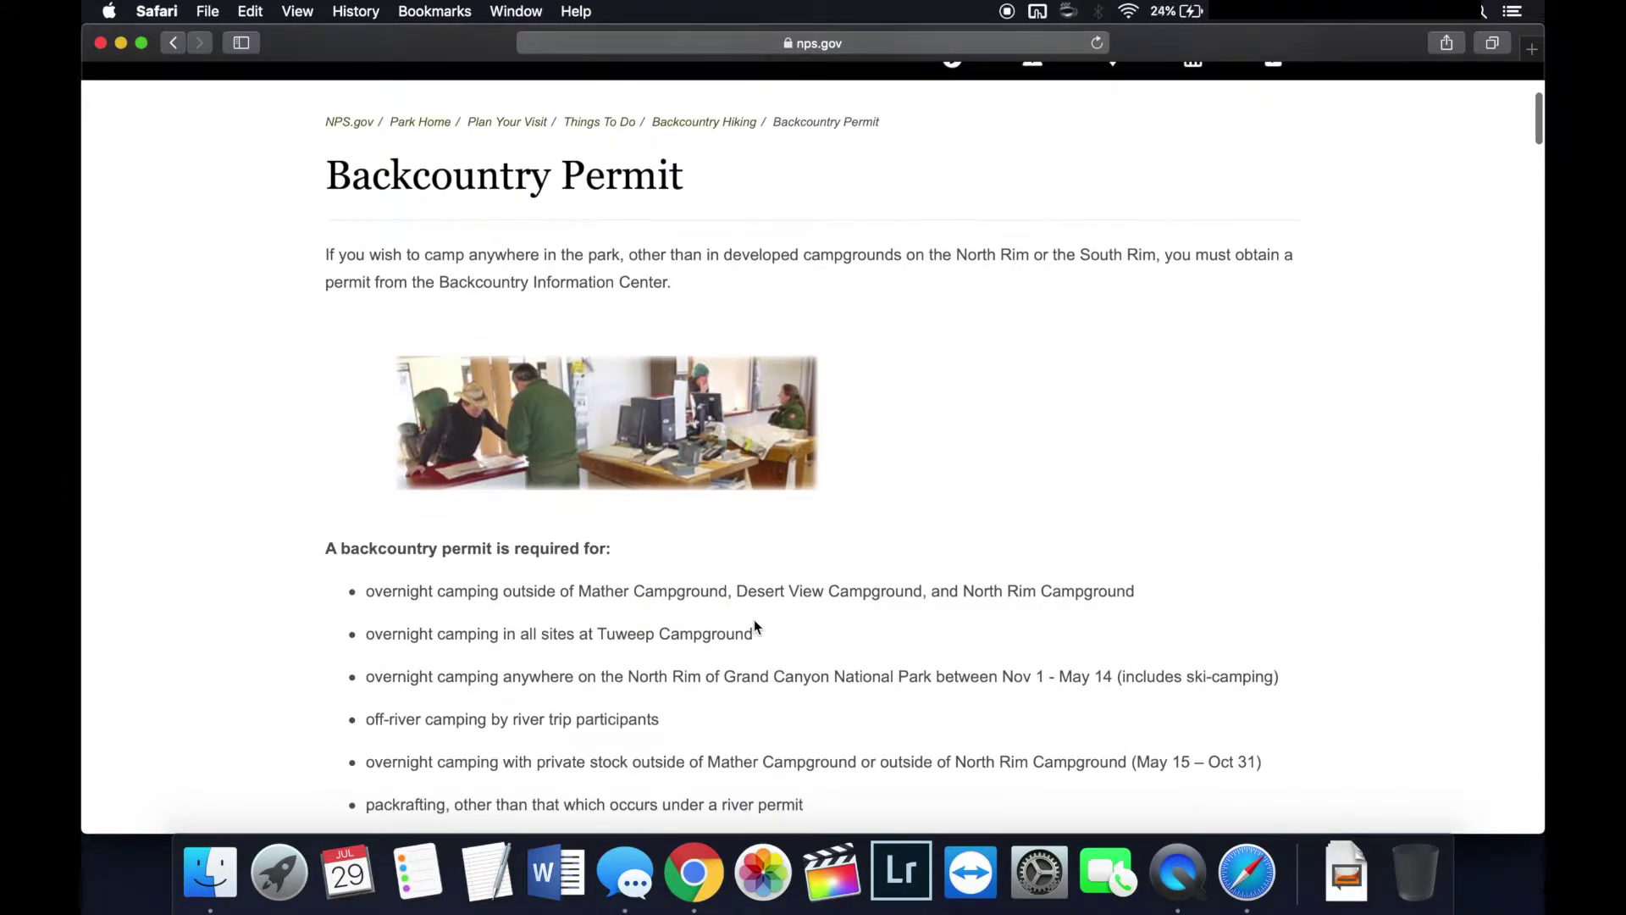
{"action": "scroll", "coordinate": [757, 626], "scroll_direction": "up", "scroll_amount": 3}
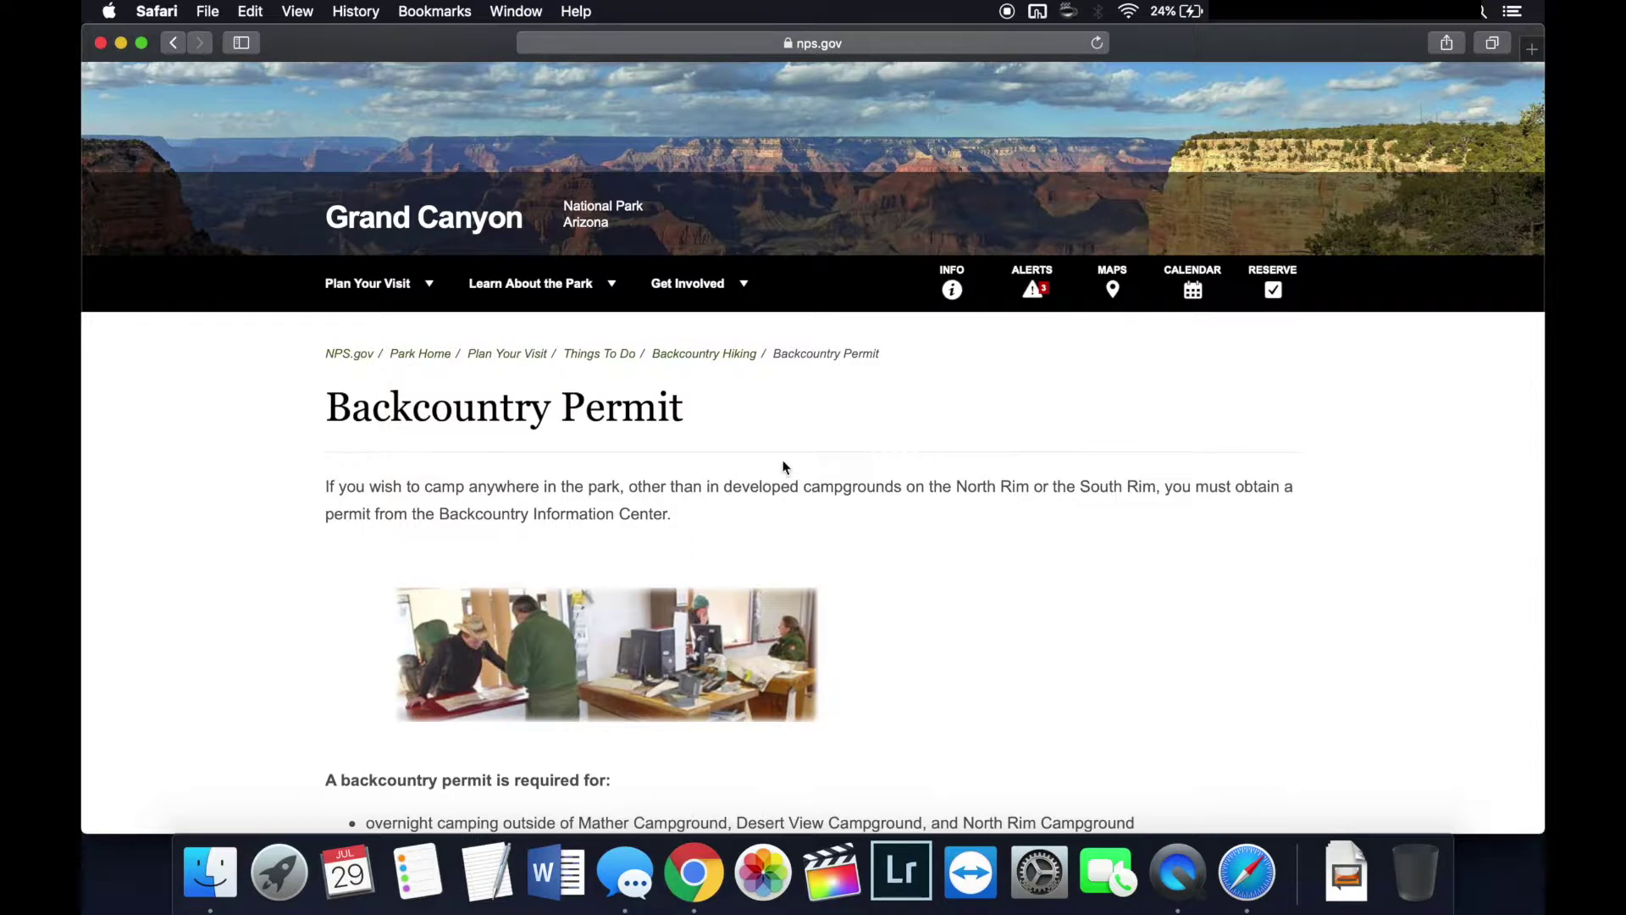
{"action": "scroll", "coordinate": [292, 502], "scroll_direction": "down", "scroll_amount": 5}
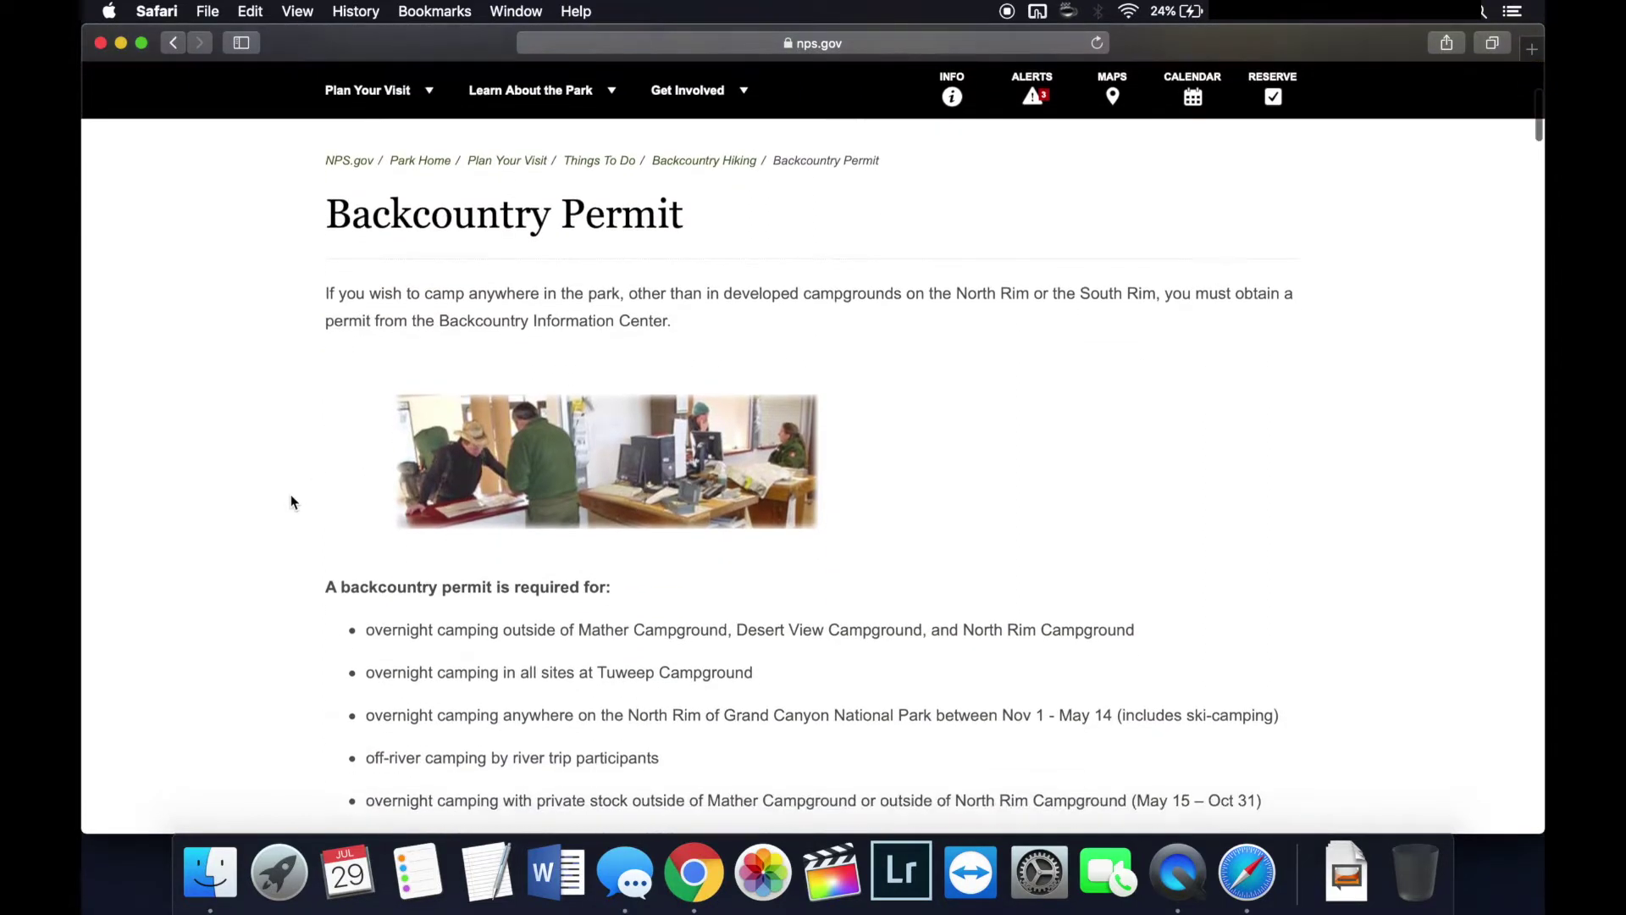
{"action": "scroll", "coordinate": [292, 502], "scroll_direction": "down", "scroll_amount": 3}
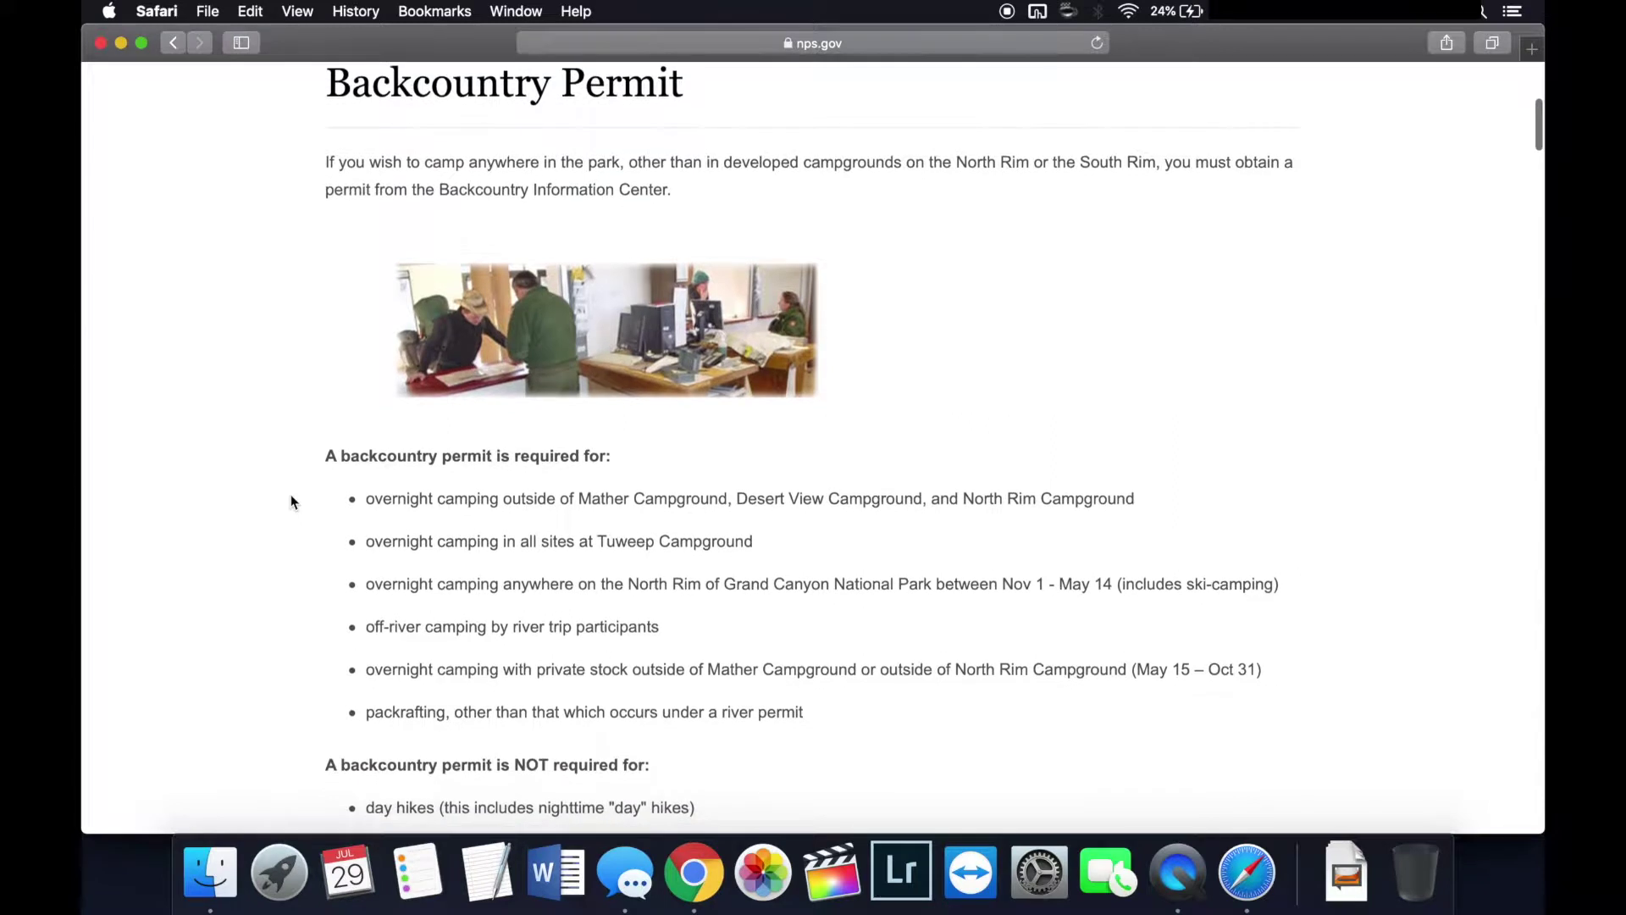
{"action": "scroll", "coordinate": [293, 502], "scroll_direction": "down", "scroll_amount": 10}
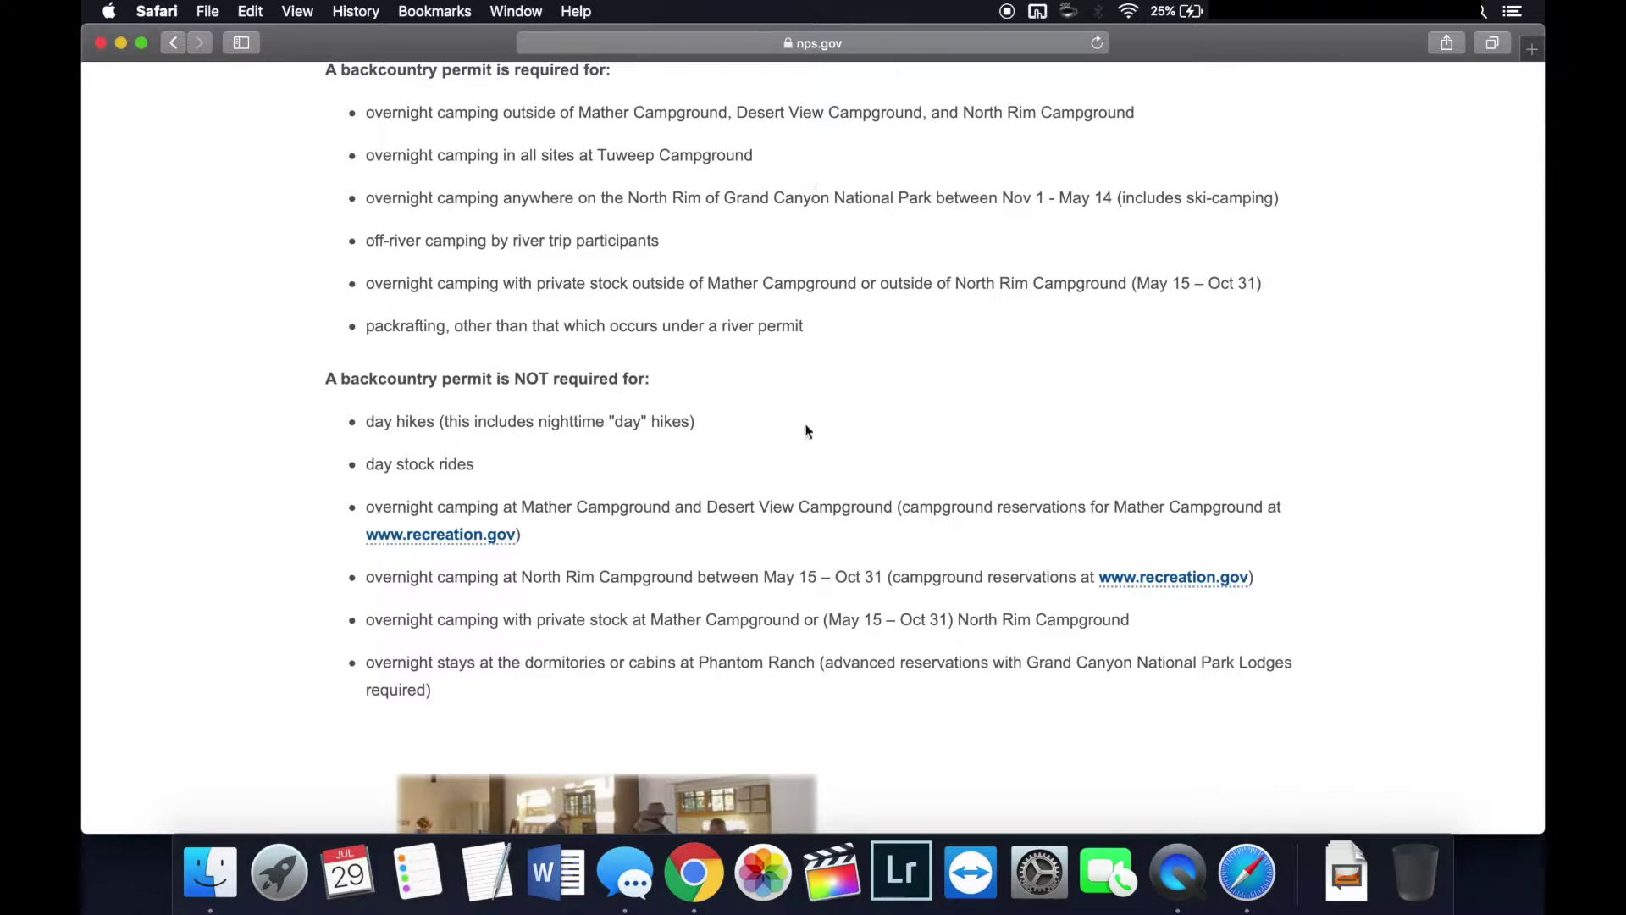
Step: Scroll to How to Apply and open the Backcountry Permit Request Form PDF
{"action": "scroll", "coordinate": [806, 431], "scroll_direction": "up", "scroll_amount": 3}
{"action": "scroll", "coordinate": [806, 431], "scroll_direction": "down", "scroll_amount": 8}
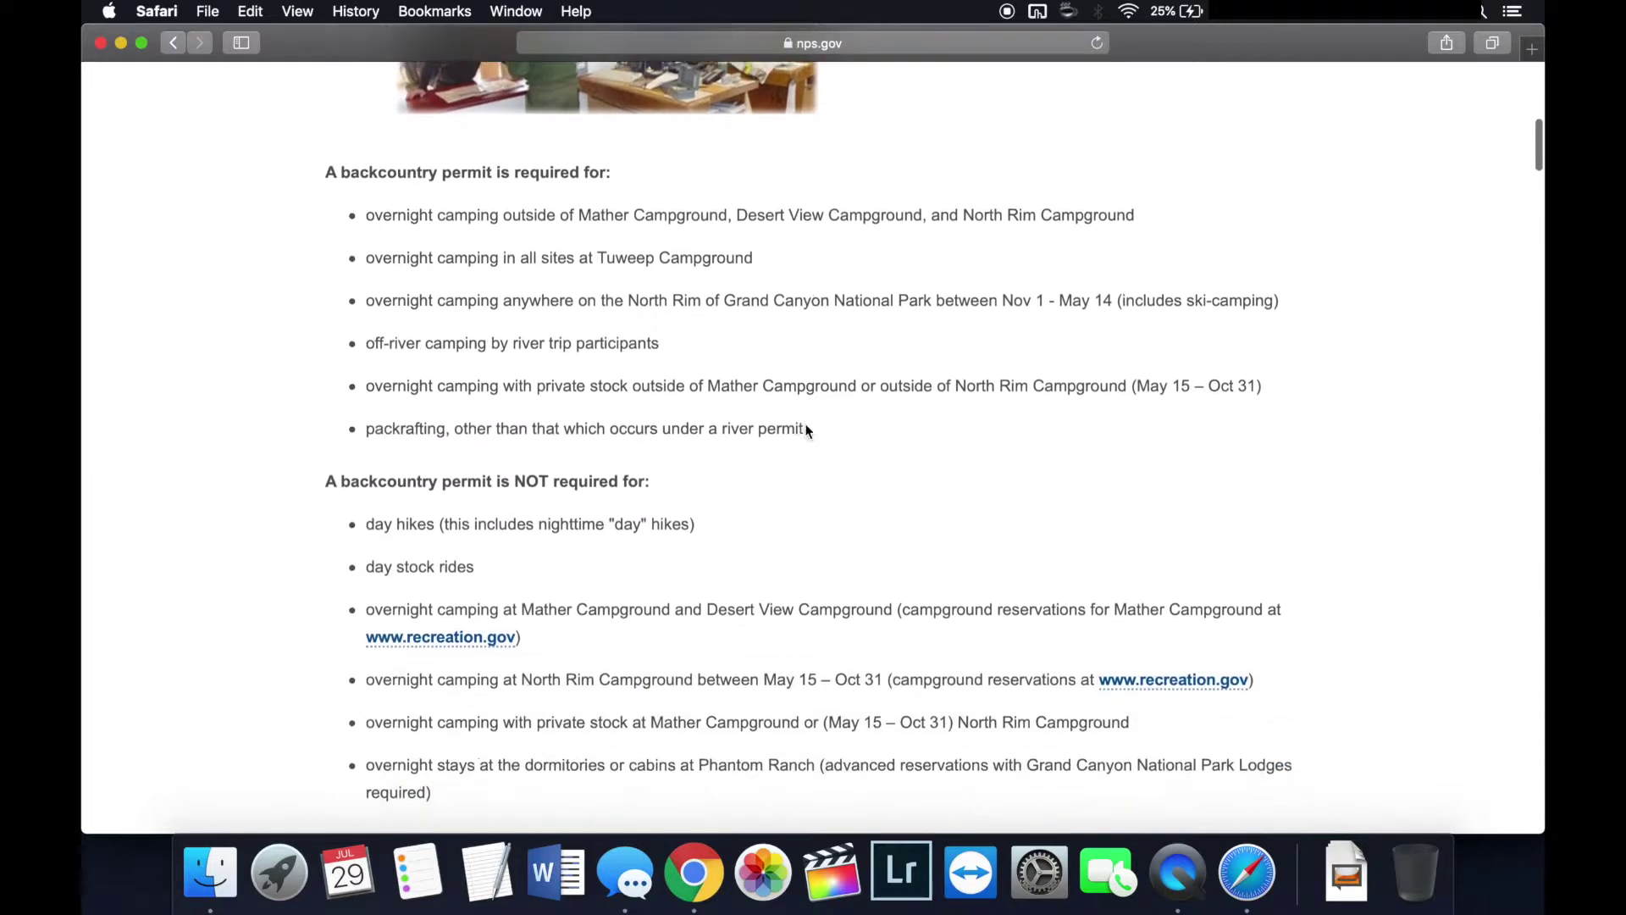
{"action": "scroll", "coordinate": [806, 431], "scroll_direction": "down", "scroll_amount": 2}
{"action": "scroll", "coordinate": [805, 431], "scroll_direction": "up", "scroll_amount": 10}
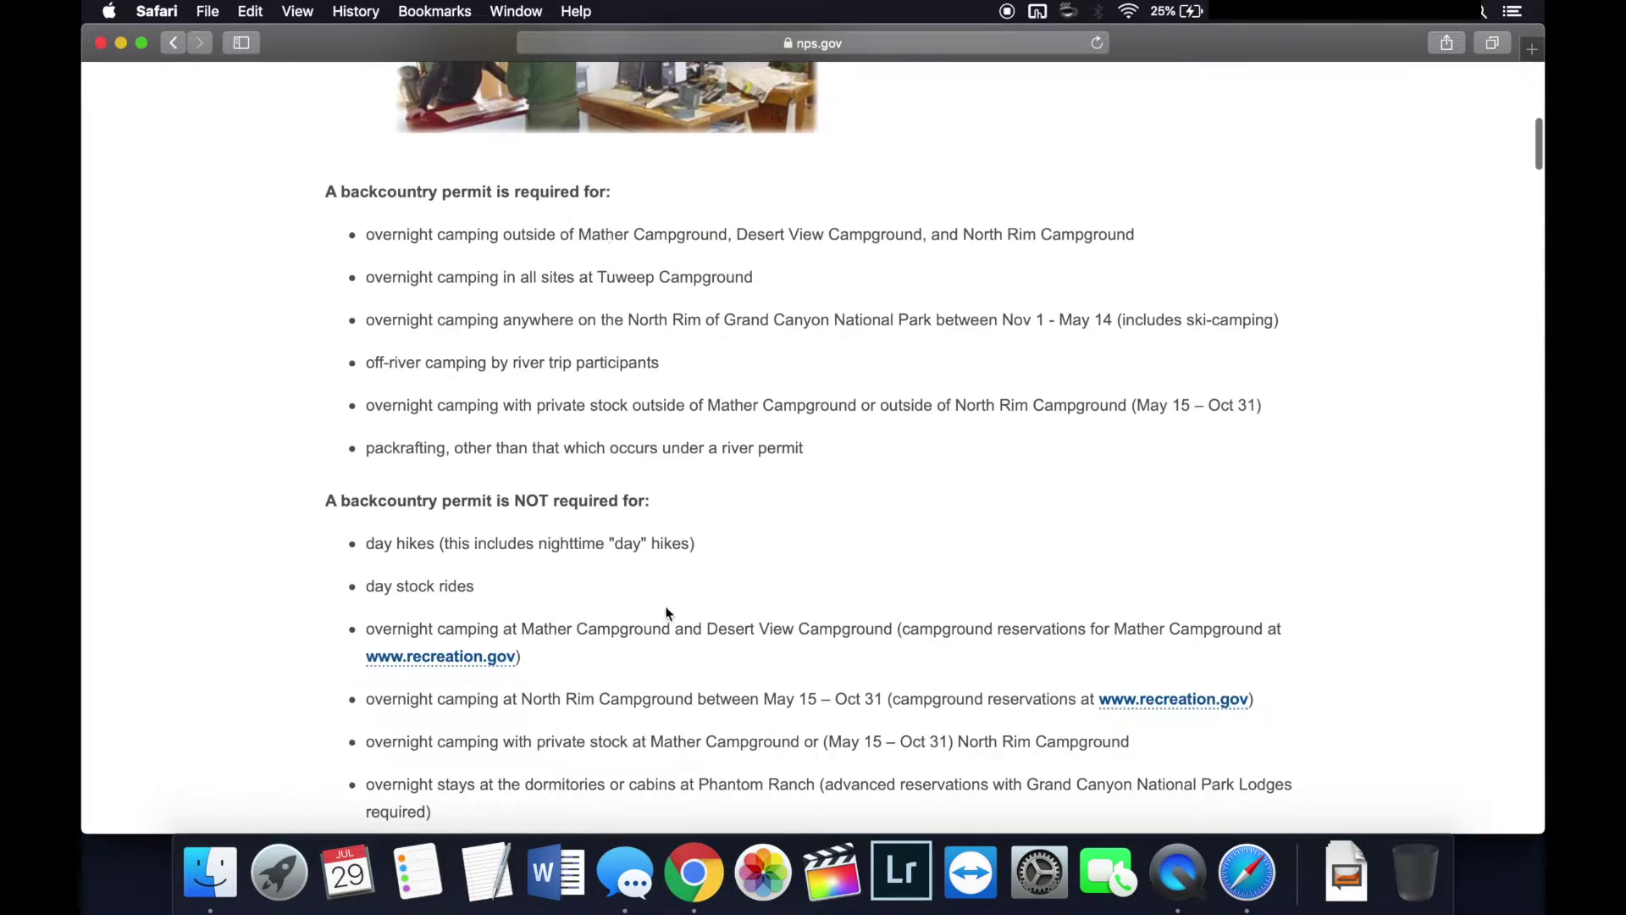
{"action": "scroll", "coordinate": [664, 617], "scroll_direction": "down", "scroll_amount": 5}
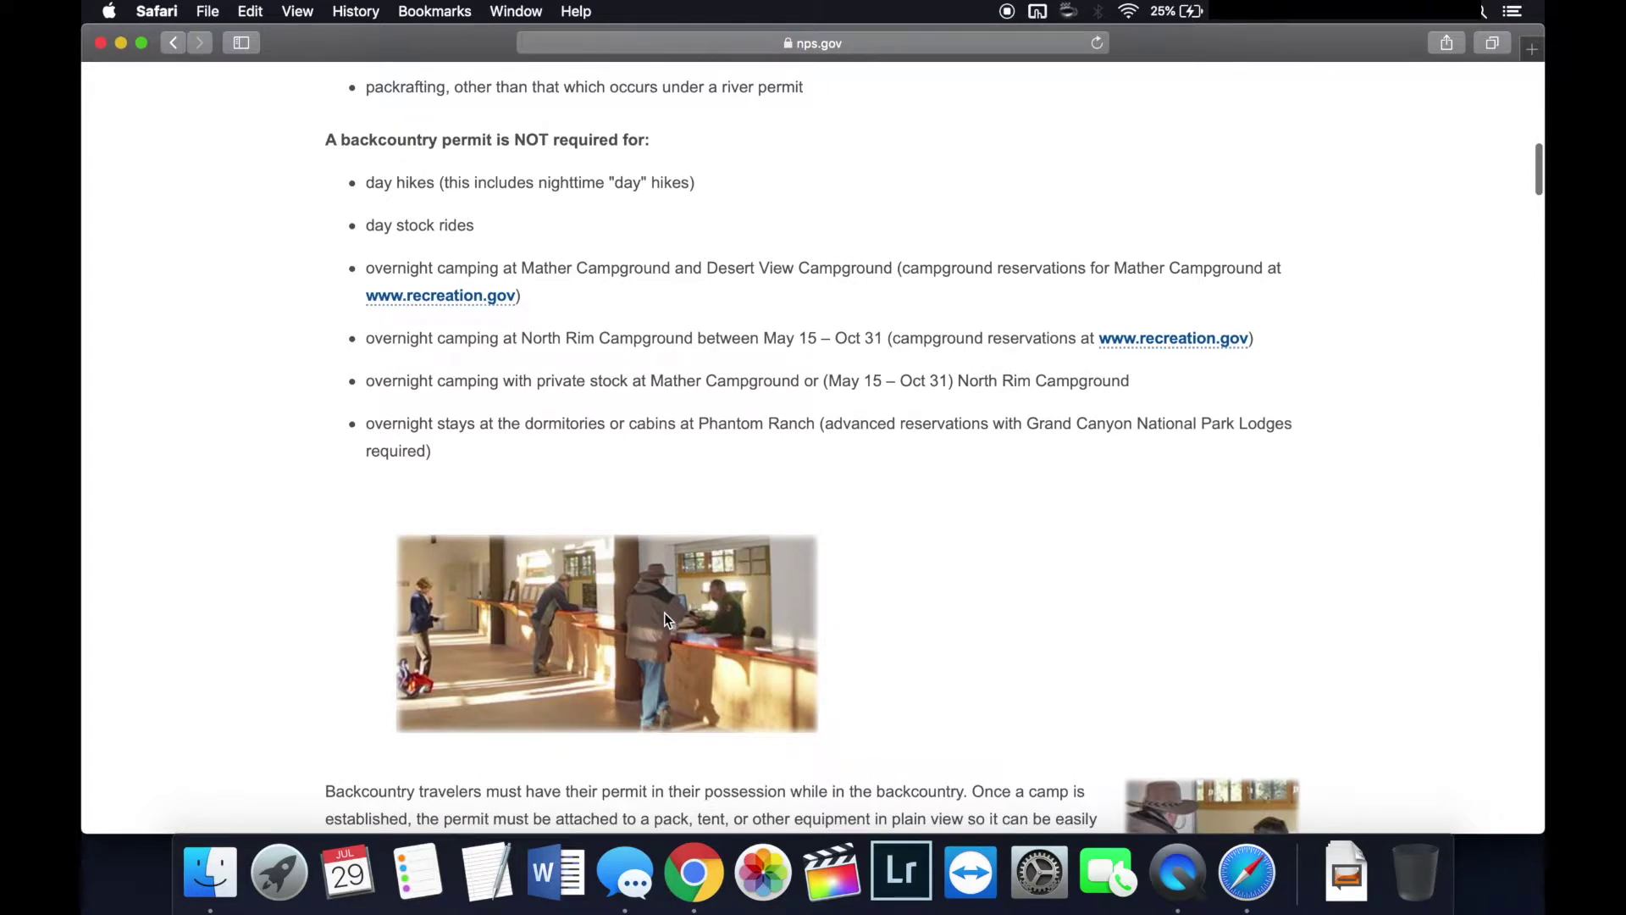
{"action": "scroll", "coordinate": [664, 618], "scroll_direction": "down", "scroll_amount": 6}
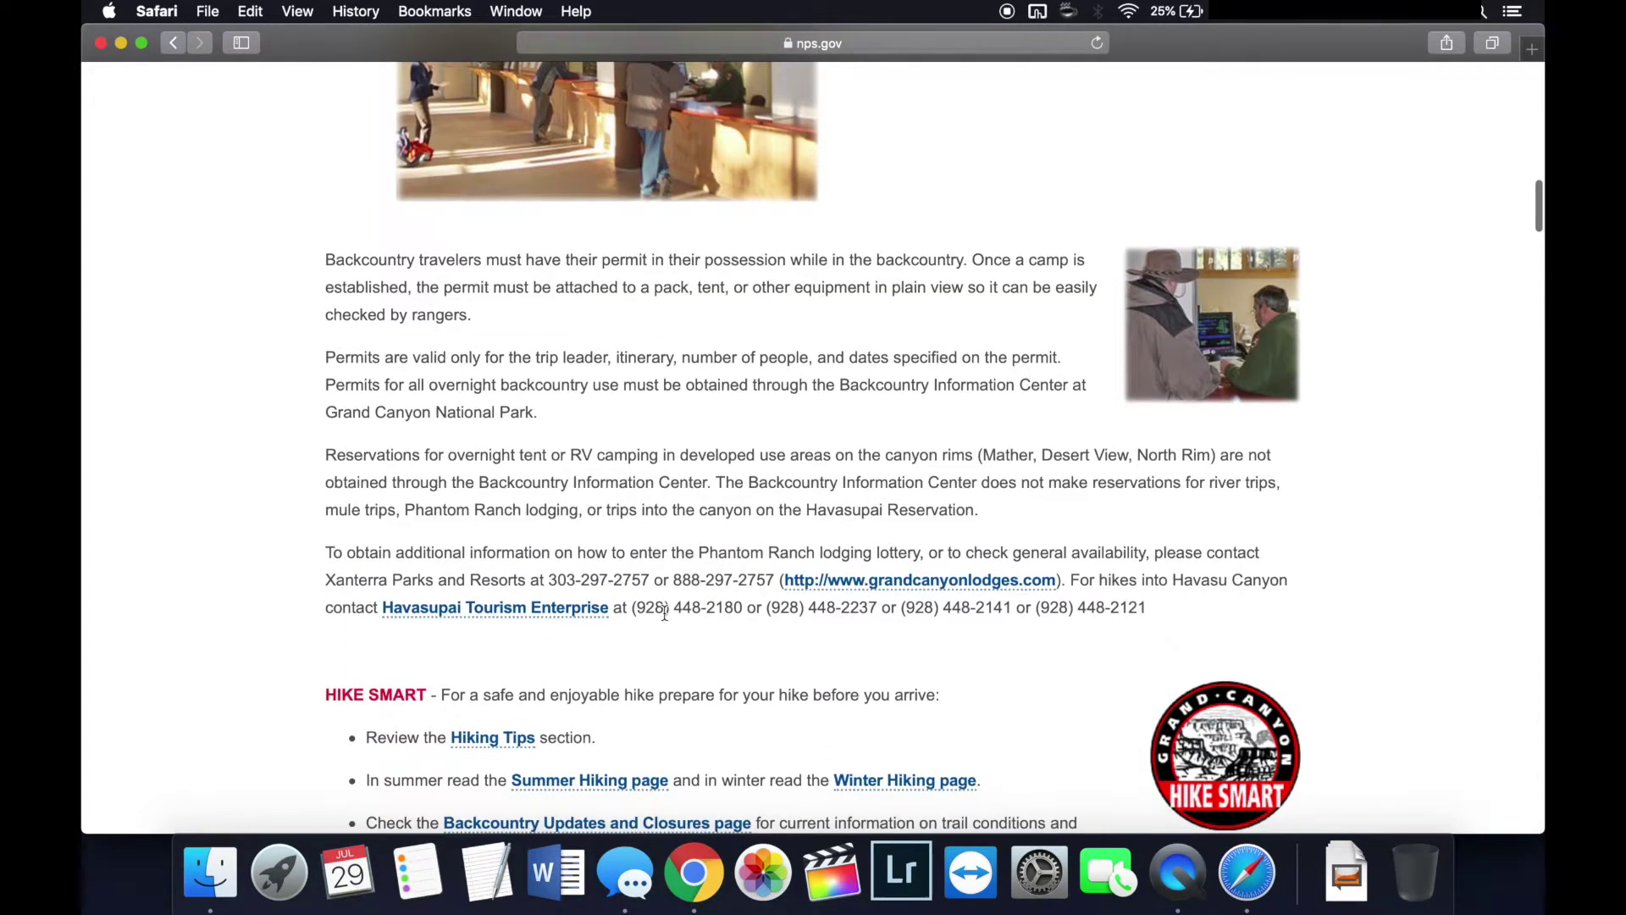
{"action": "scroll", "coordinate": [664, 612], "scroll_direction": "down", "scroll_amount": 1}
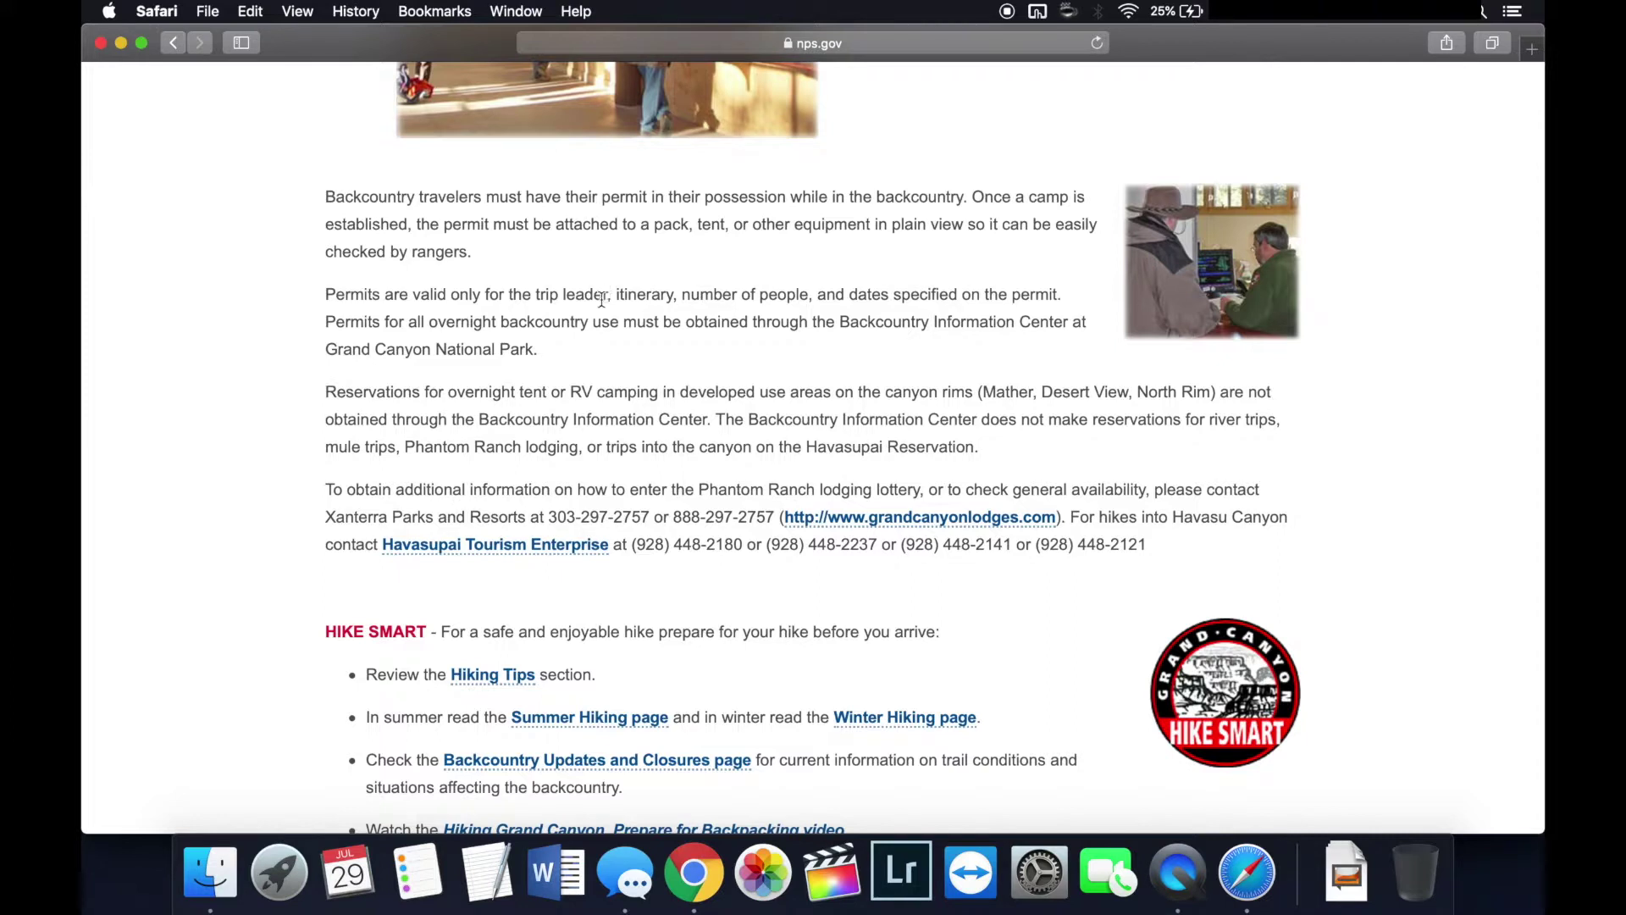
{"action": "scroll", "coordinate": [501, 368], "scroll_direction": "down", "scroll_amount": 5}
{"action": "scroll", "coordinate": [504, 375], "scroll_direction": "down", "scroll_amount": 5}
{"action": "scroll", "coordinate": [504, 375], "scroll_direction": "down", "scroll_amount": 5}
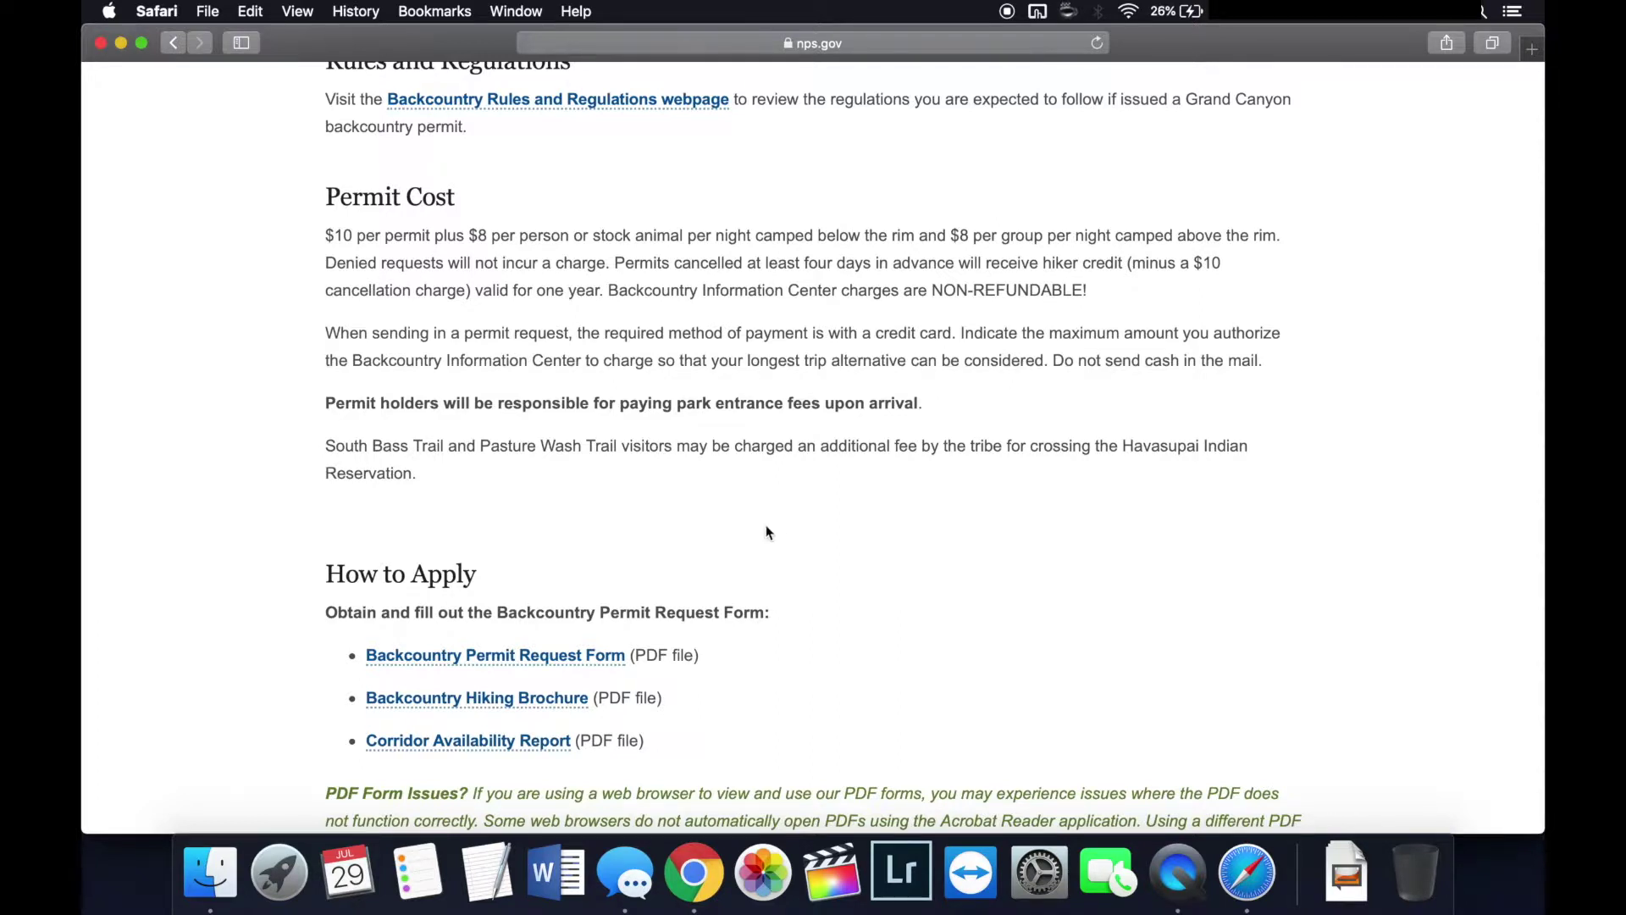
{"action": "scroll", "coordinate": [768, 535], "scroll_direction": "down", "scroll_amount": 5}
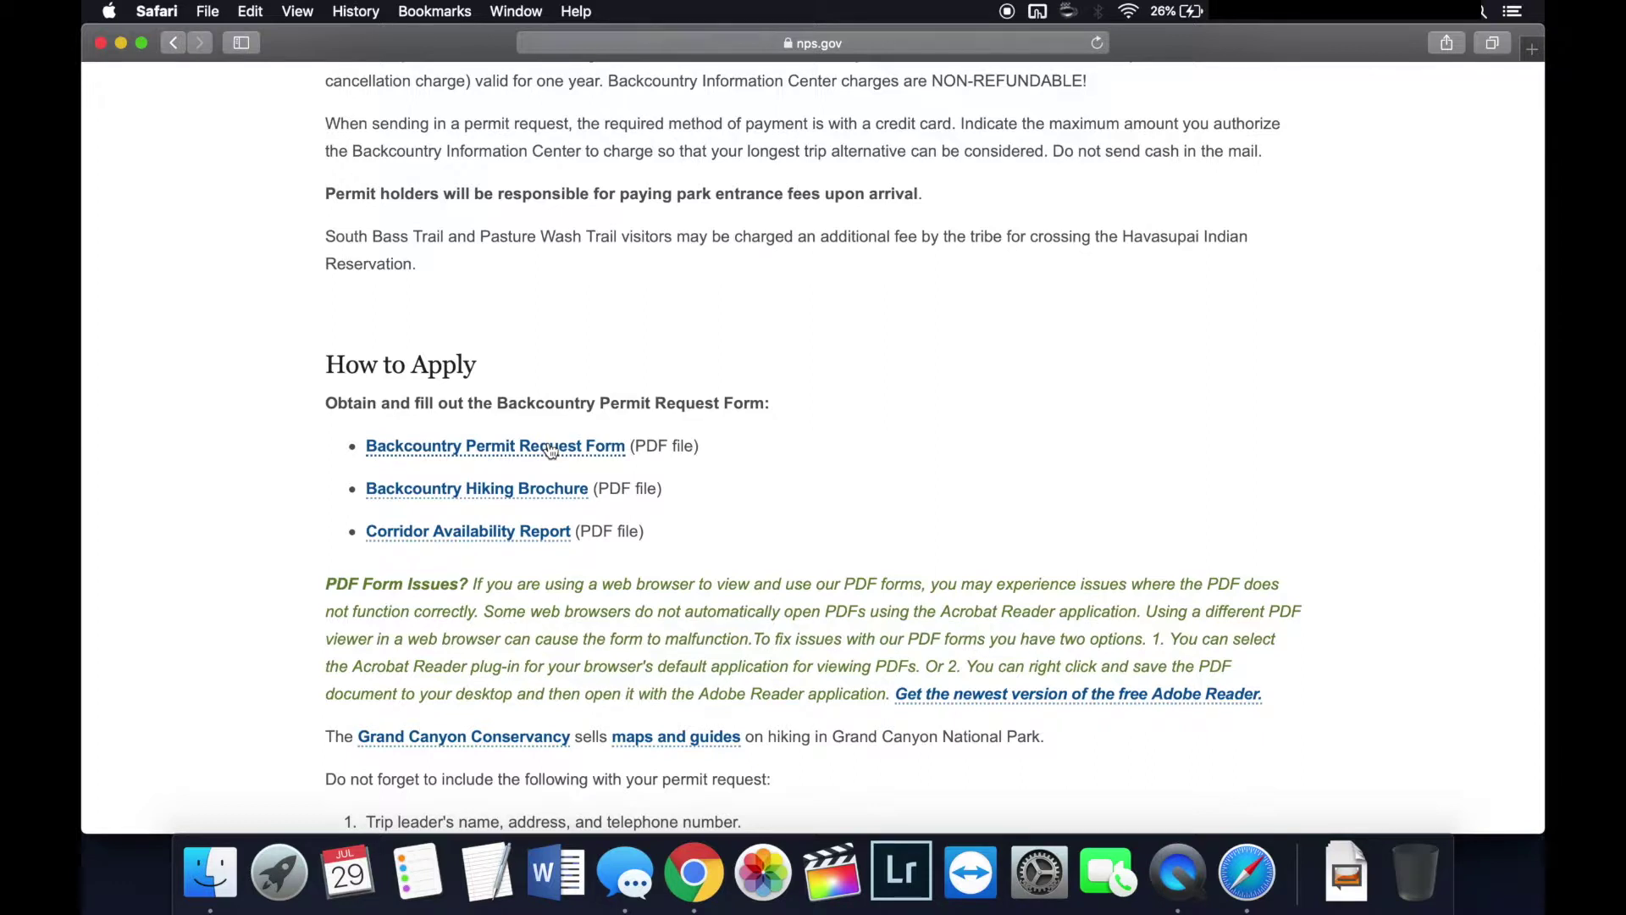
{"action": "left_click", "coordinate": [550, 448]}
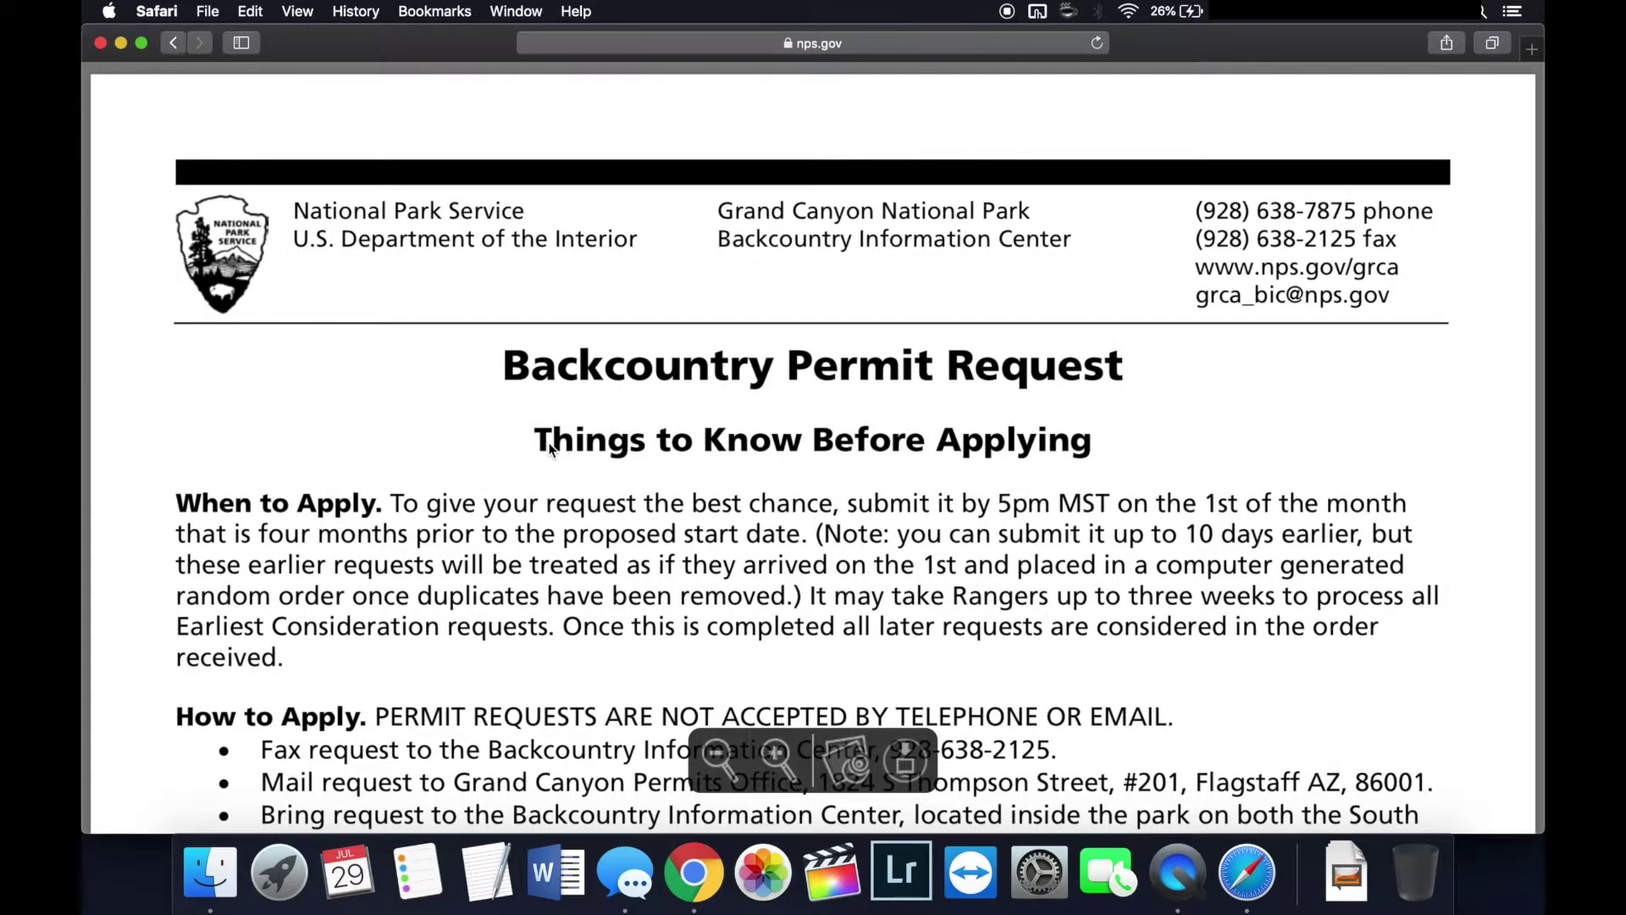
Step: Zoom the PDF out and read past the guidance to the Backcountry/Wilderness Use Permit Application page
{"action": "double_click", "coordinate": [721, 766]}
{"action": "left_click", "coordinate": [725, 764]}
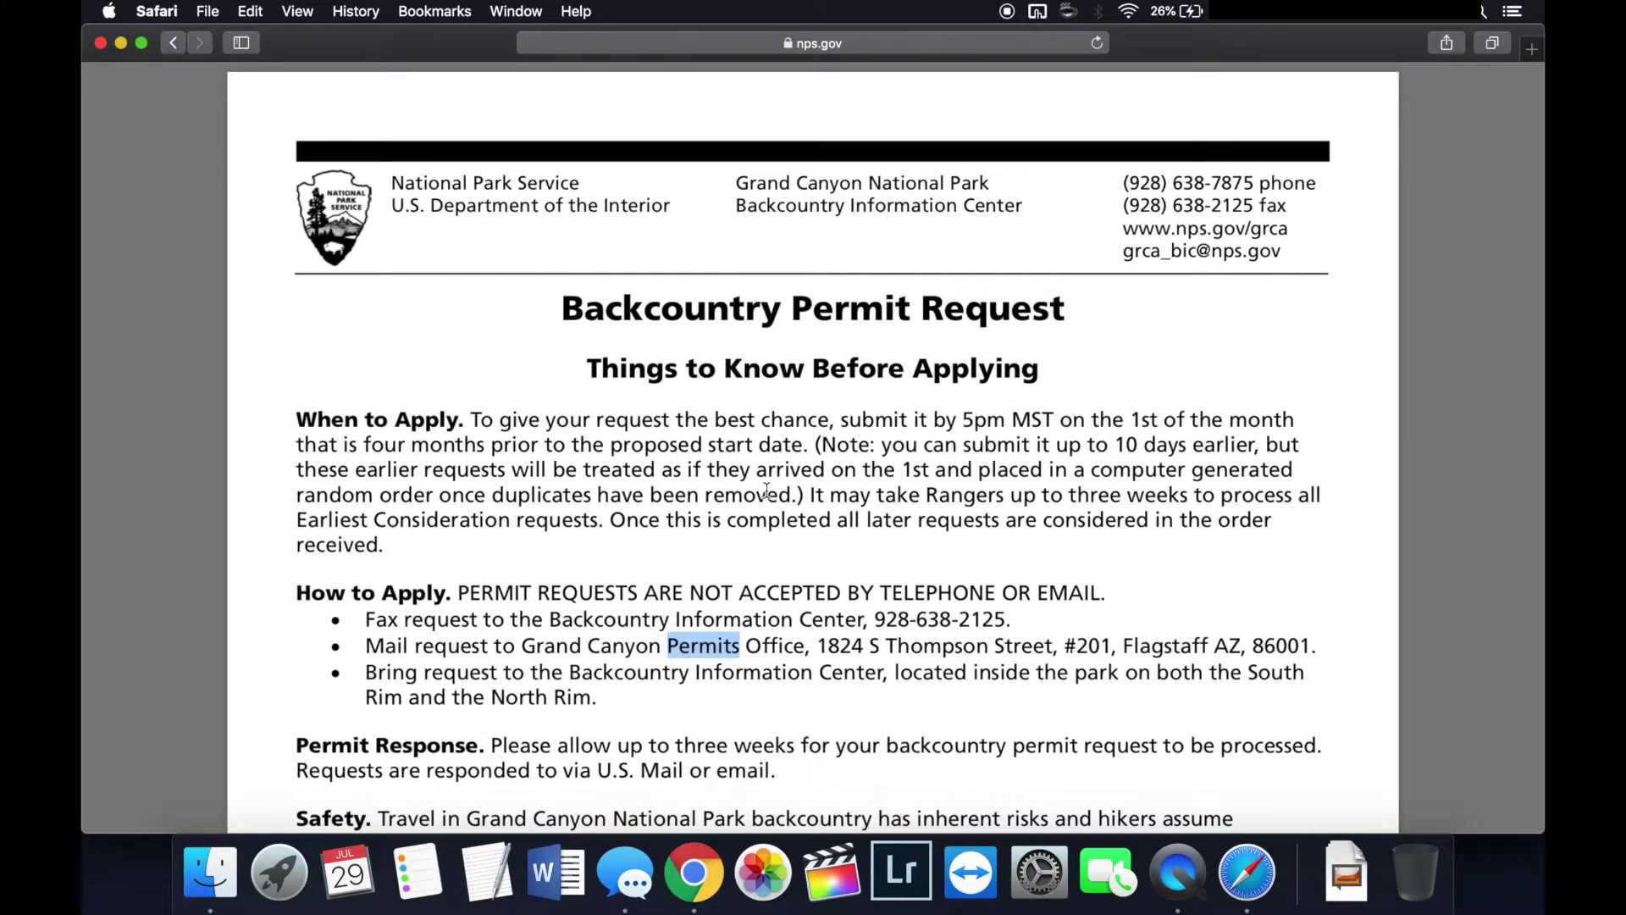
{"action": "scroll", "coordinate": [766, 490], "scroll_direction": "down", "scroll_amount": 1}
{"action": "scroll", "coordinate": [766, 489], "scroll_direction": "down", "scroll_amount": 5}
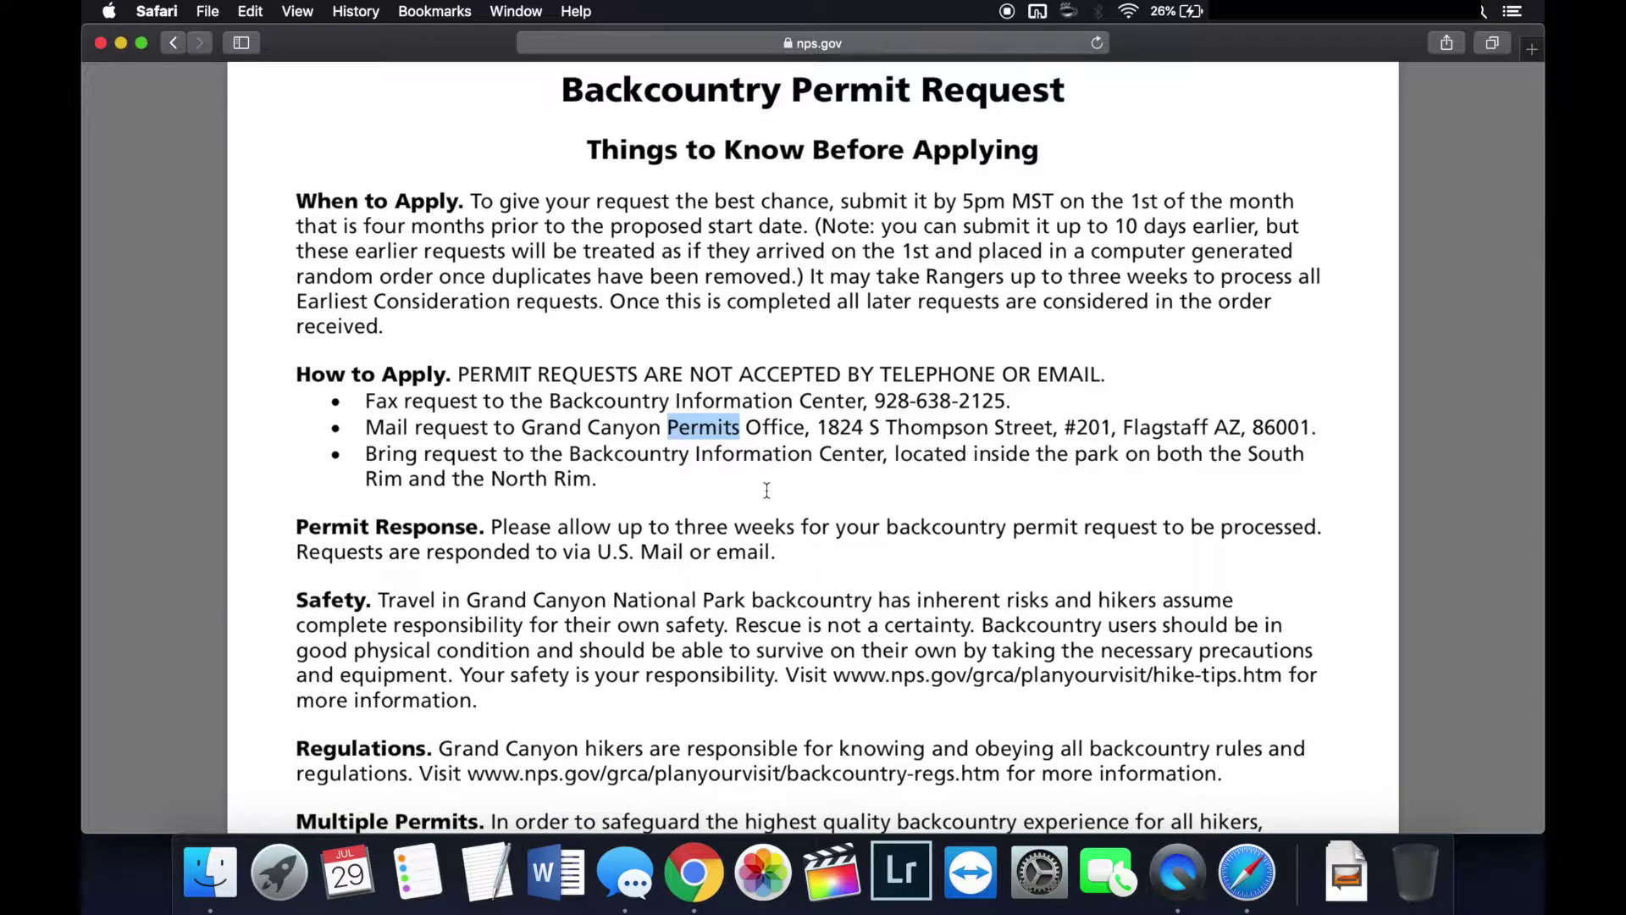
{"action": "scroll", "coordinate": [767, 489], "scroll_direction": "down", "scroll_amount": 2}
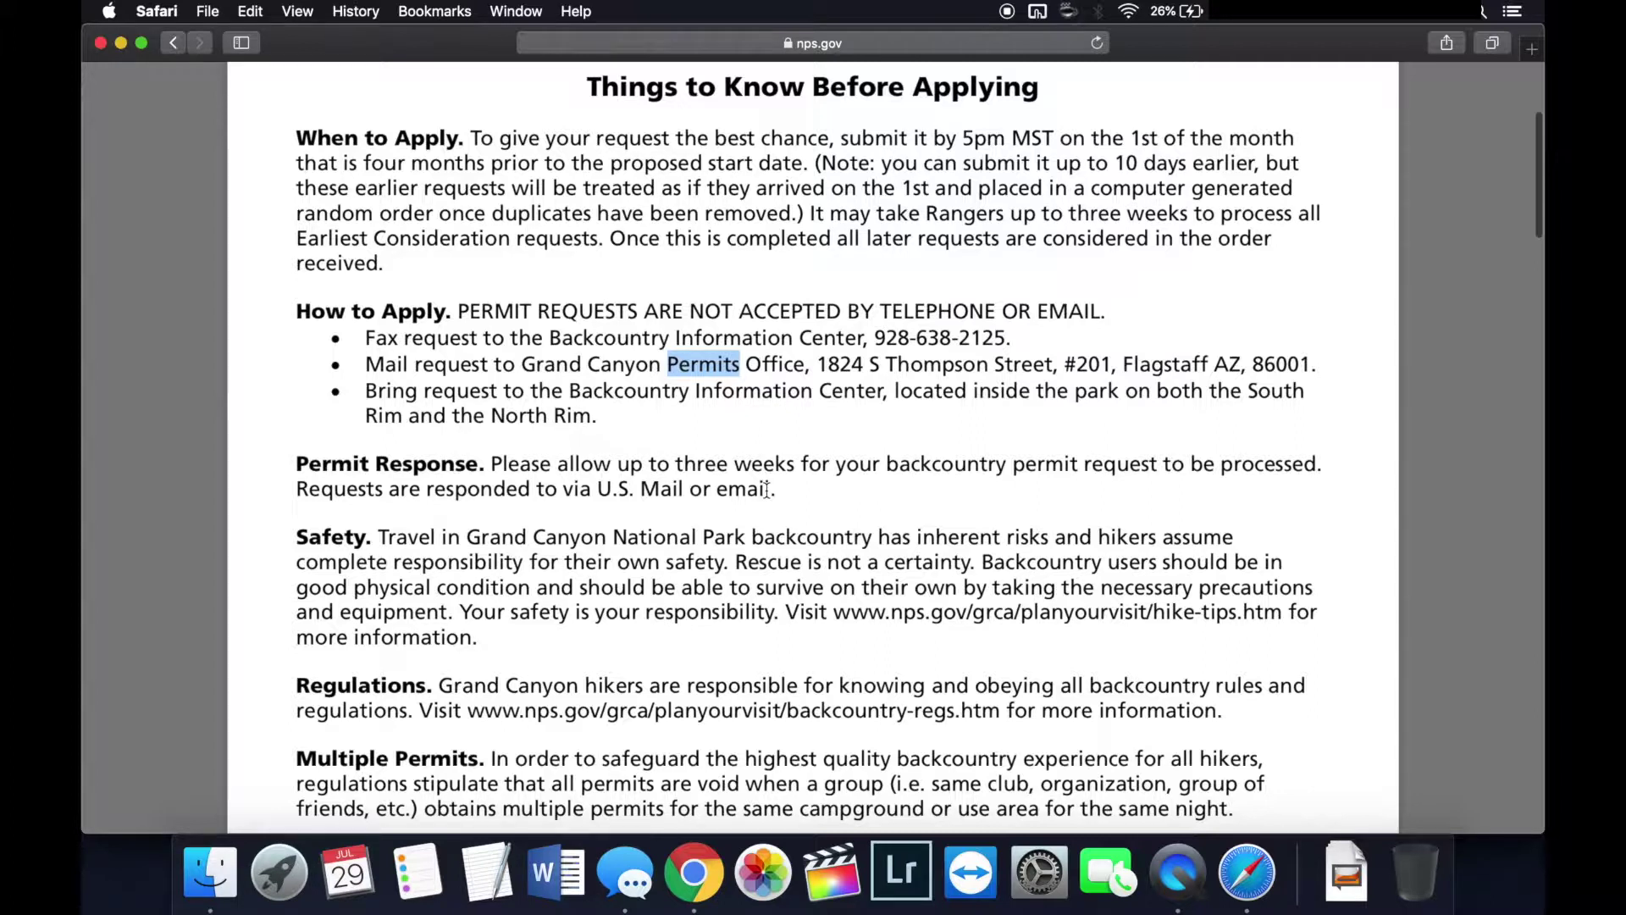
{"action": "scroll", "coordinate": [766, 490], "scroll_direction": "down", "scroll_amount": 4}
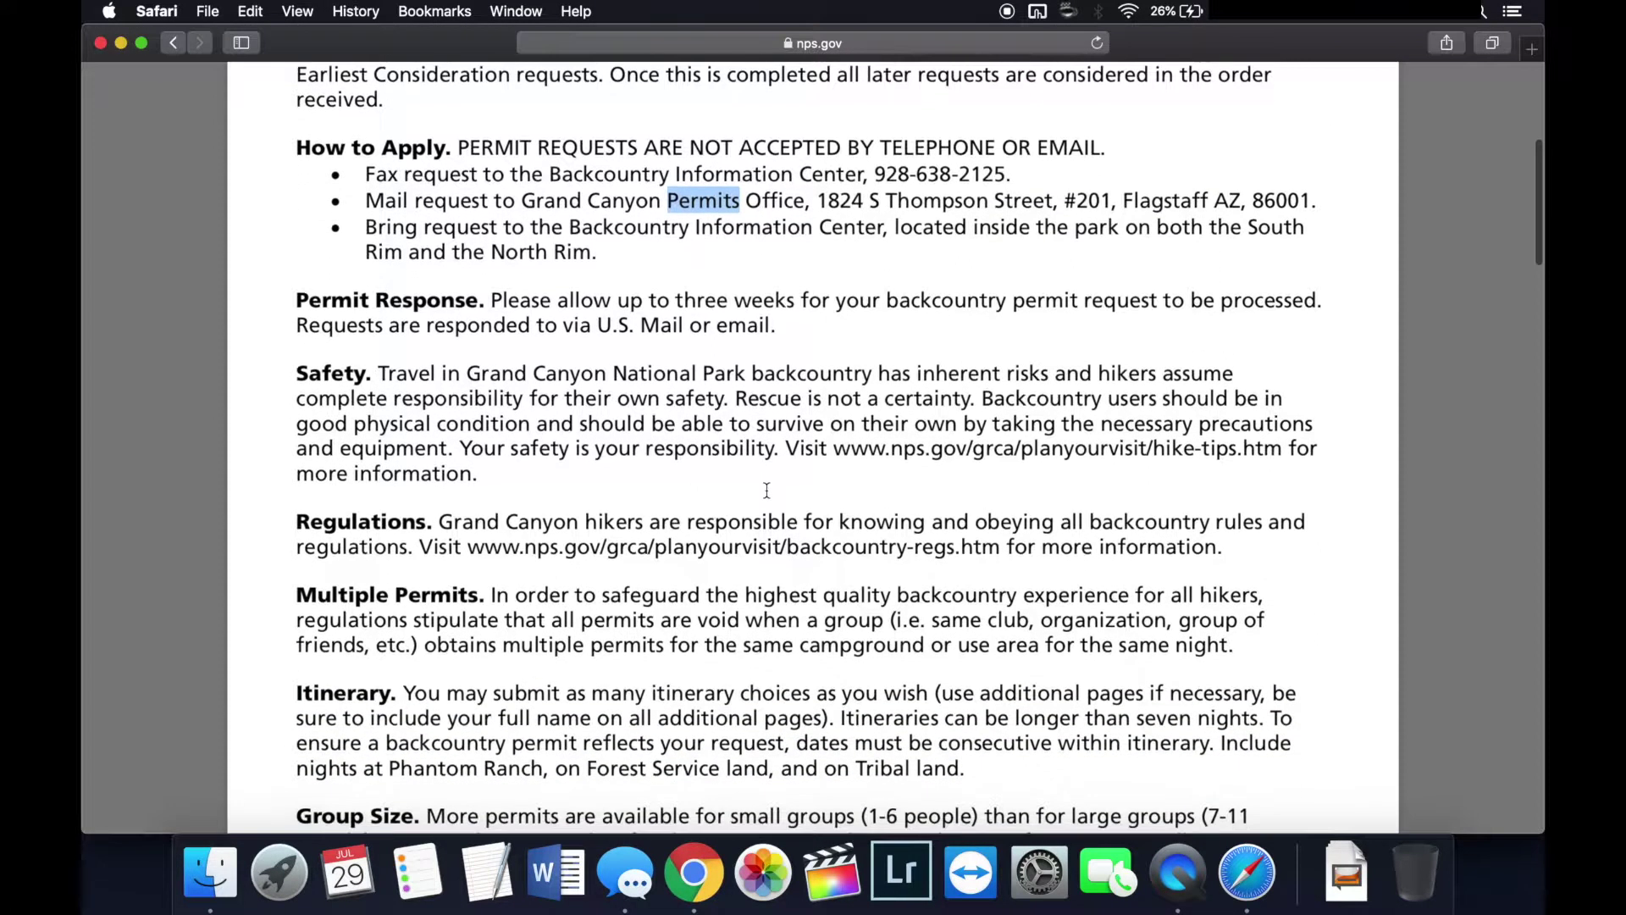
{"action": "left_click", "coordinate": [625, 200]}
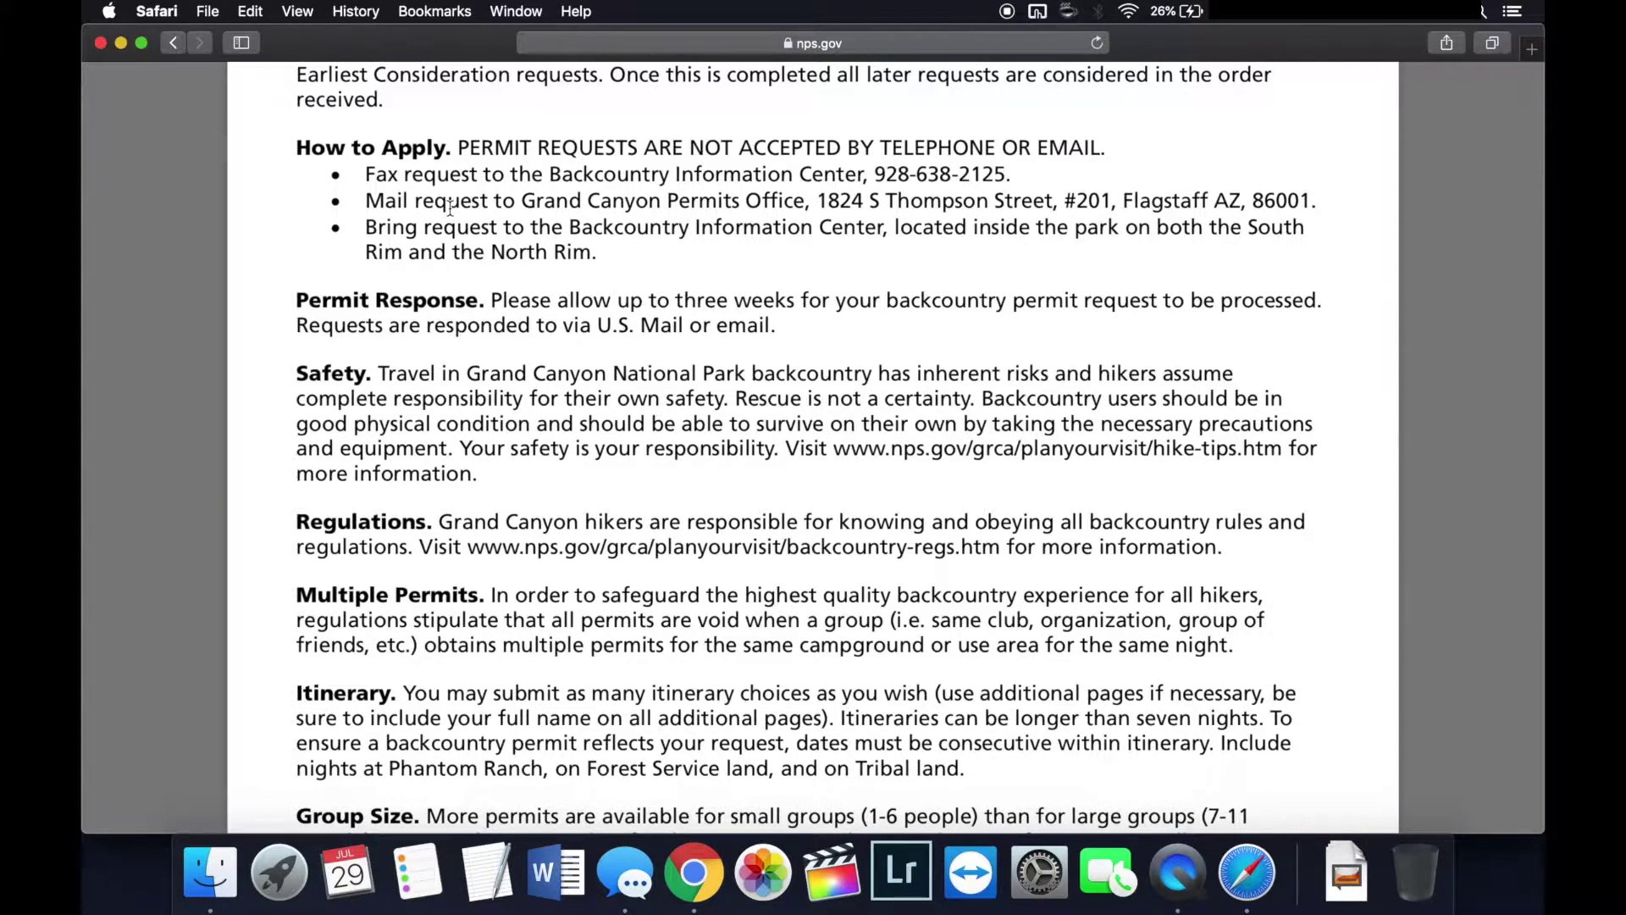
{"action": "scroll", "coordinate": [450, 207], "scroll_direction": "down", "scroll_amount": 3}
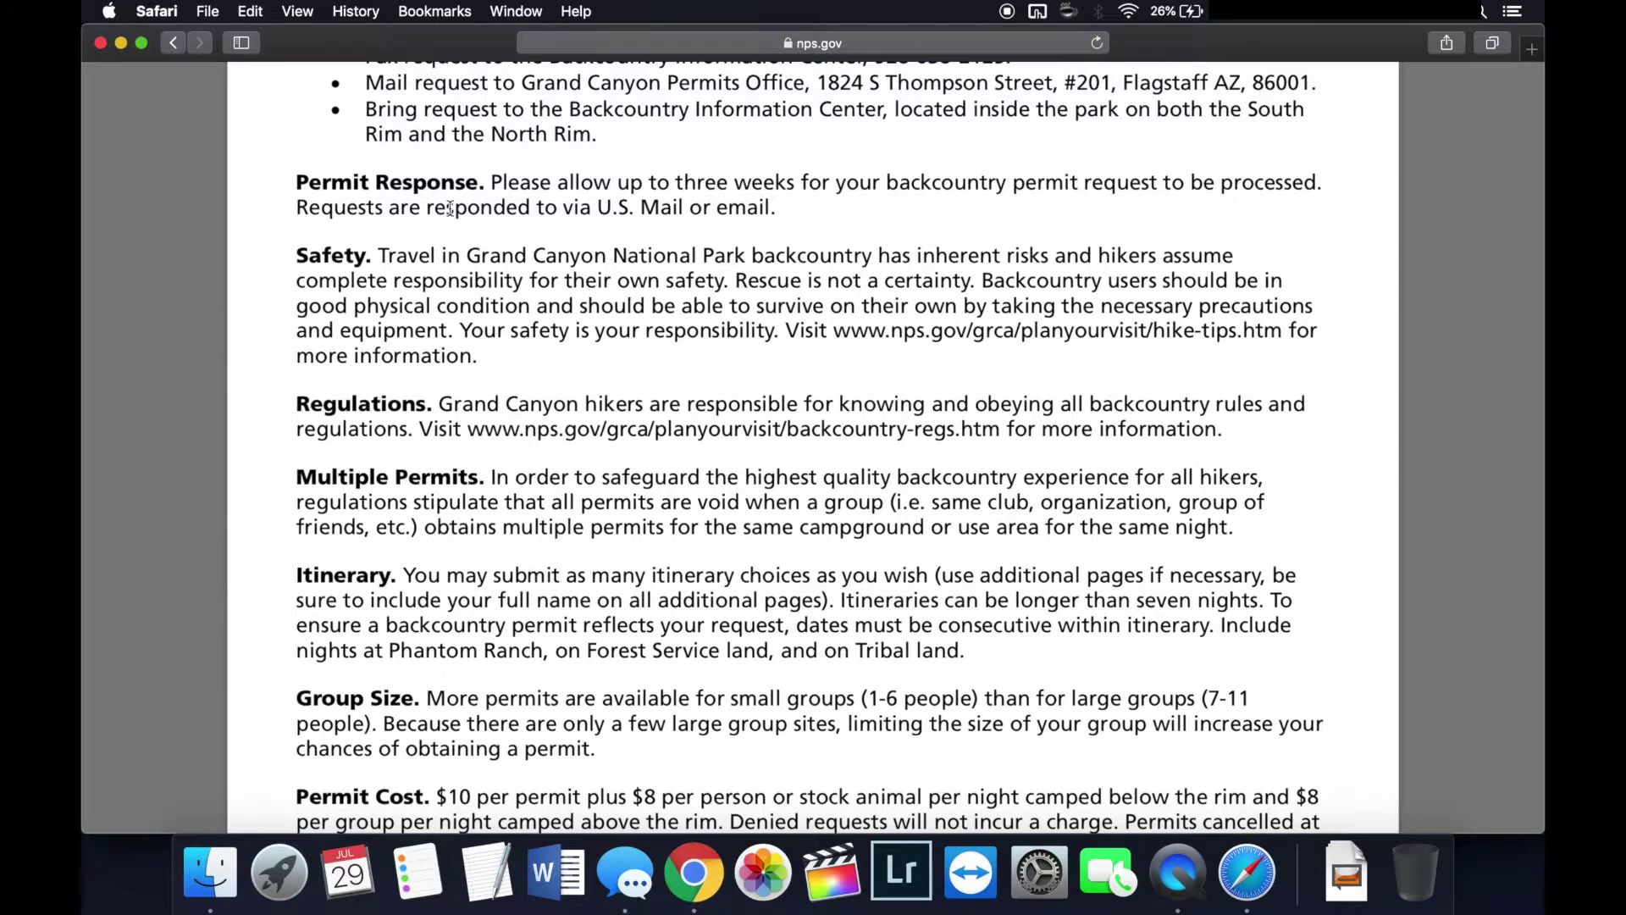
{"action": "scroll", "coordinate": [449, 207], "scroll_direction": "up", "scroll_amount": 4}
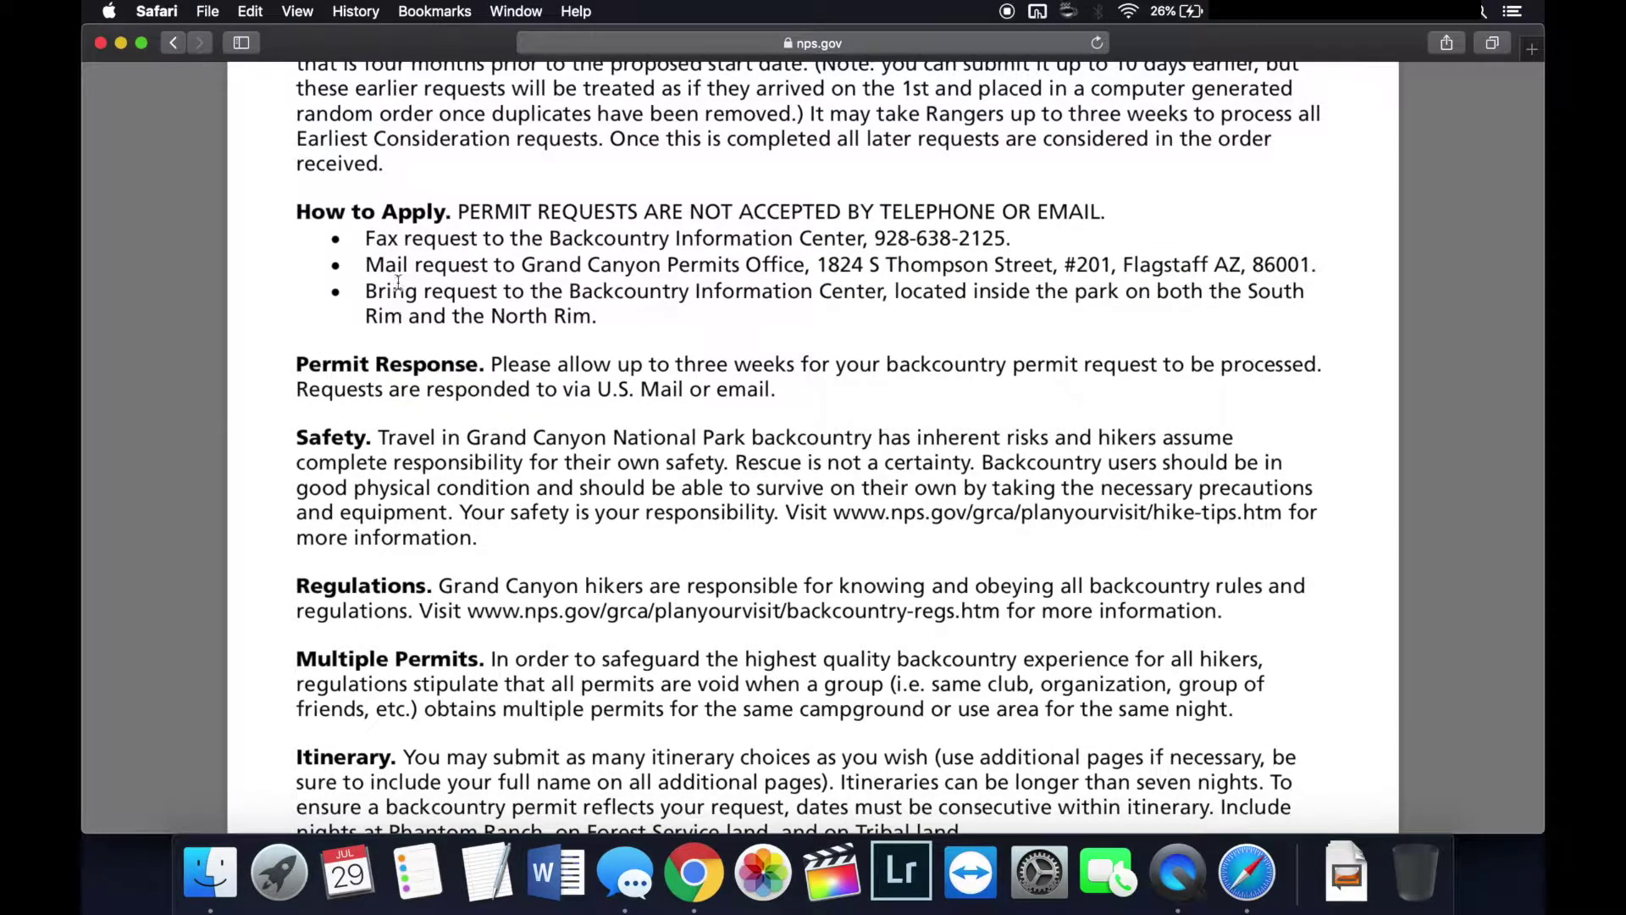
{"action": "scroll", "coordinate": [445, 364], "scroll_direction": "down", "scroll_amount": 5}
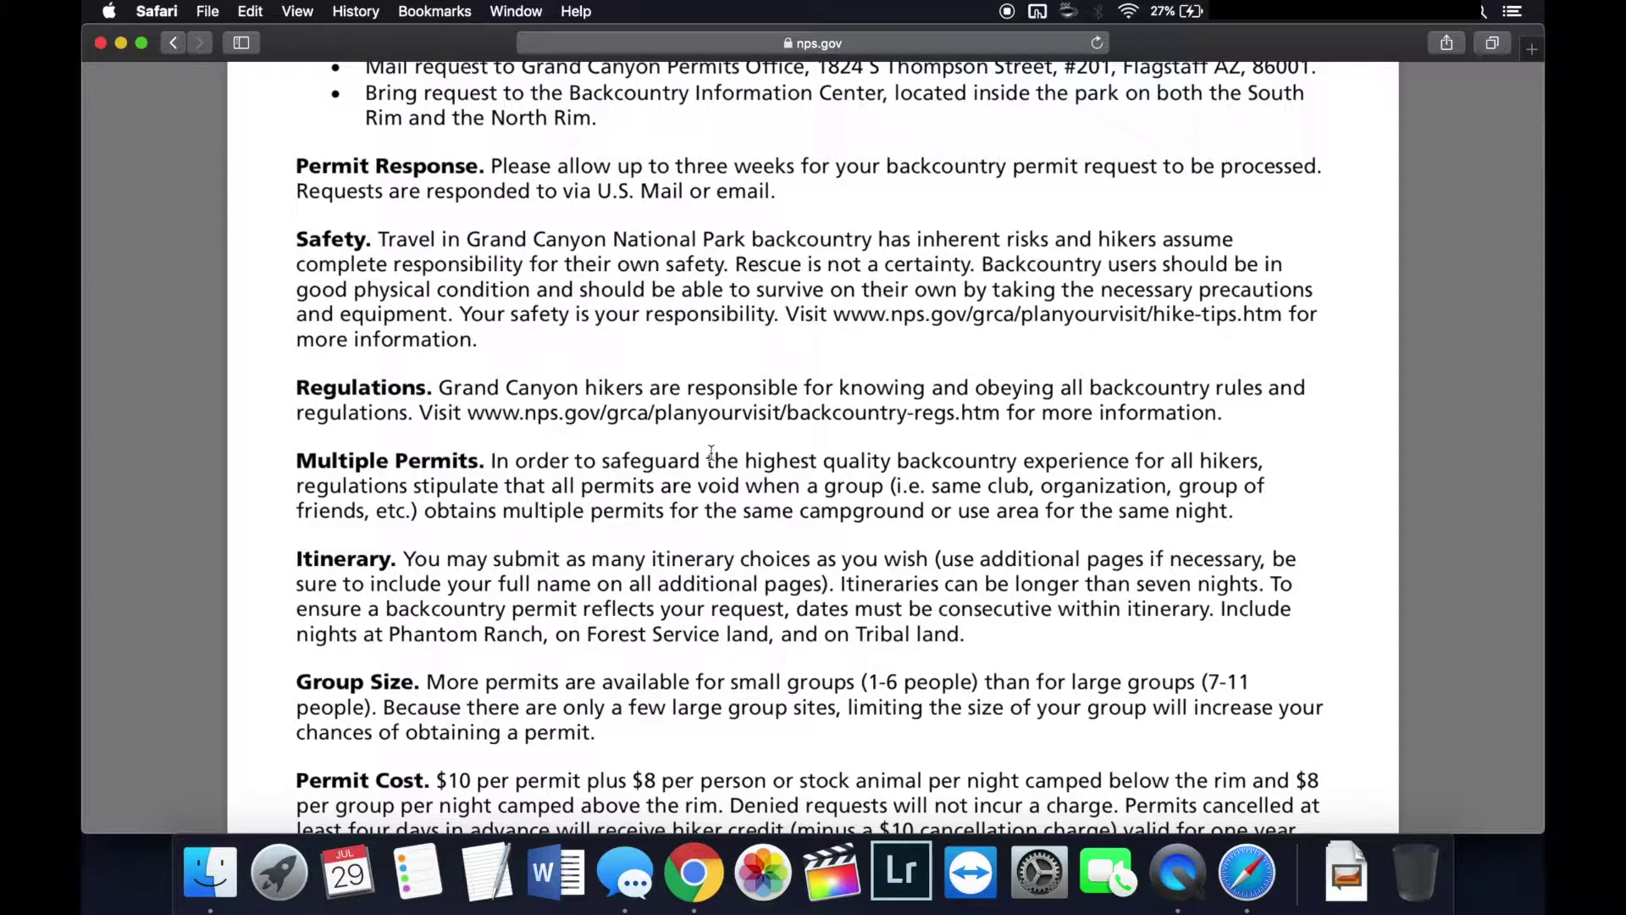
{"action": "scroll", "coordinate": [712, 451], "scroll_direction": "down", "scroll_amount": 10}
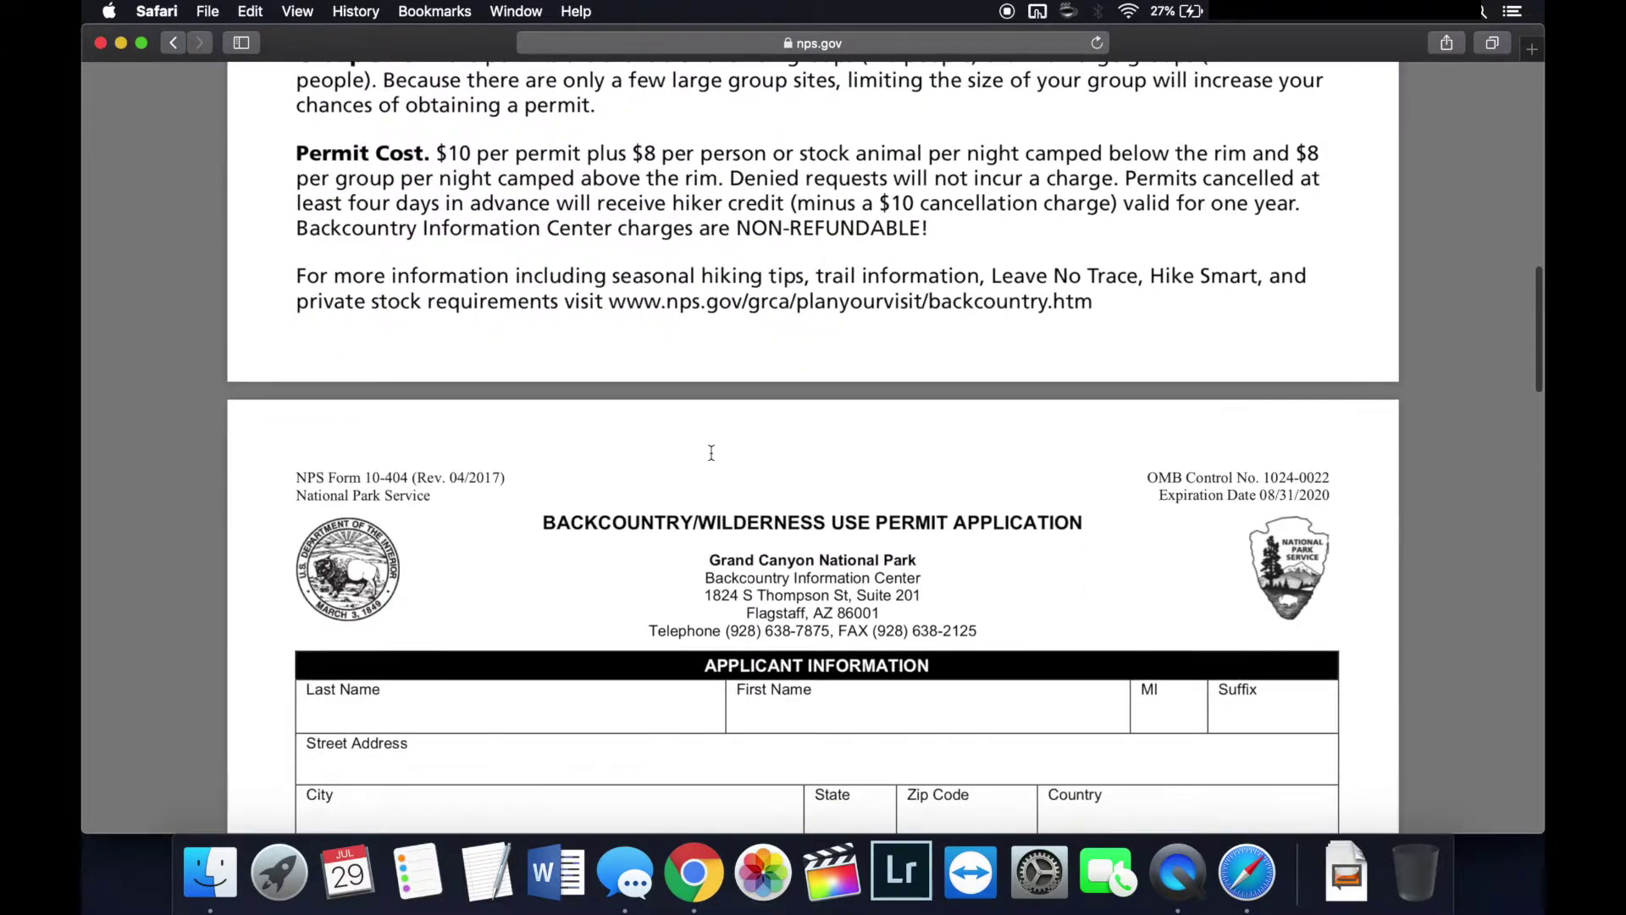
Step: Bring the Applicant Information section into view and place the cursor in Last Name
{"action": "scroll", "coordinate": [712, 451], "scroll_direction": "down", "scroll_amount": 2}
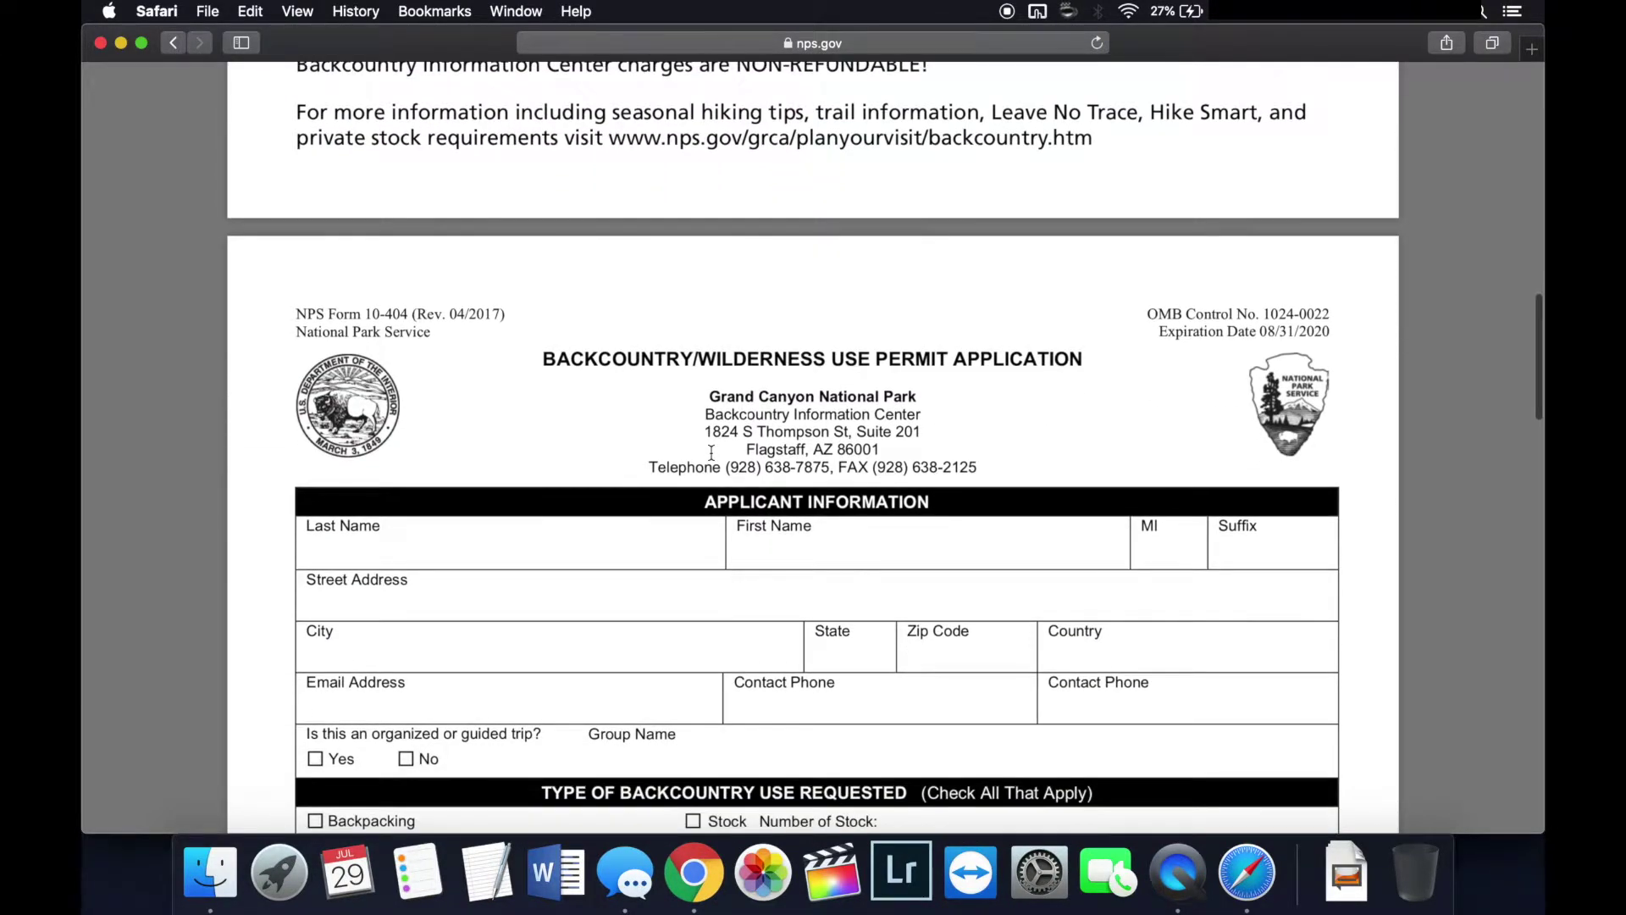
{"action": "scroll", "coordinate": [712, 452], "scroll_direction": "down", "scroll_amount": 3}
{"action": "scroll", "coordinate": [711, 451], "scroll_direction": "up", "scroll_amount": 12}
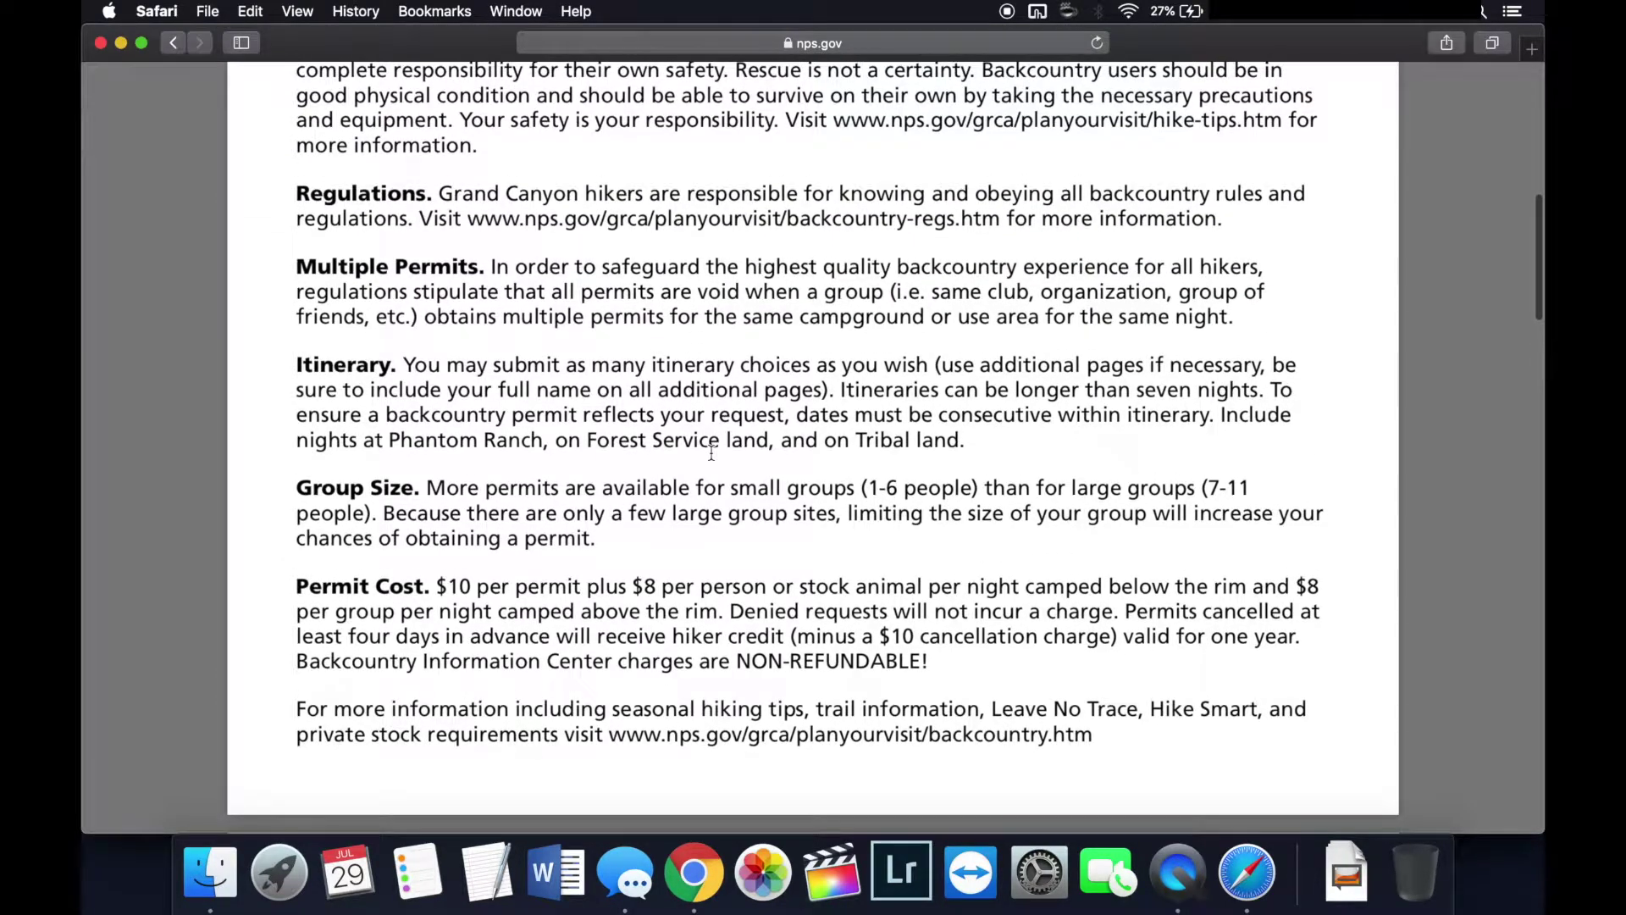
{"action": "scroll", "coordinate": [712, 451], "scroll_direction": "up", "scroll_amount": 2}
{"action": "scroll", "coordinate": [711, 452], "scroll_direction": "down", "scroll_amount": 7}
{"action": "scroll", "coordinate": [712, 452], "scroll_direction": "down", "scroll_amount": 10}
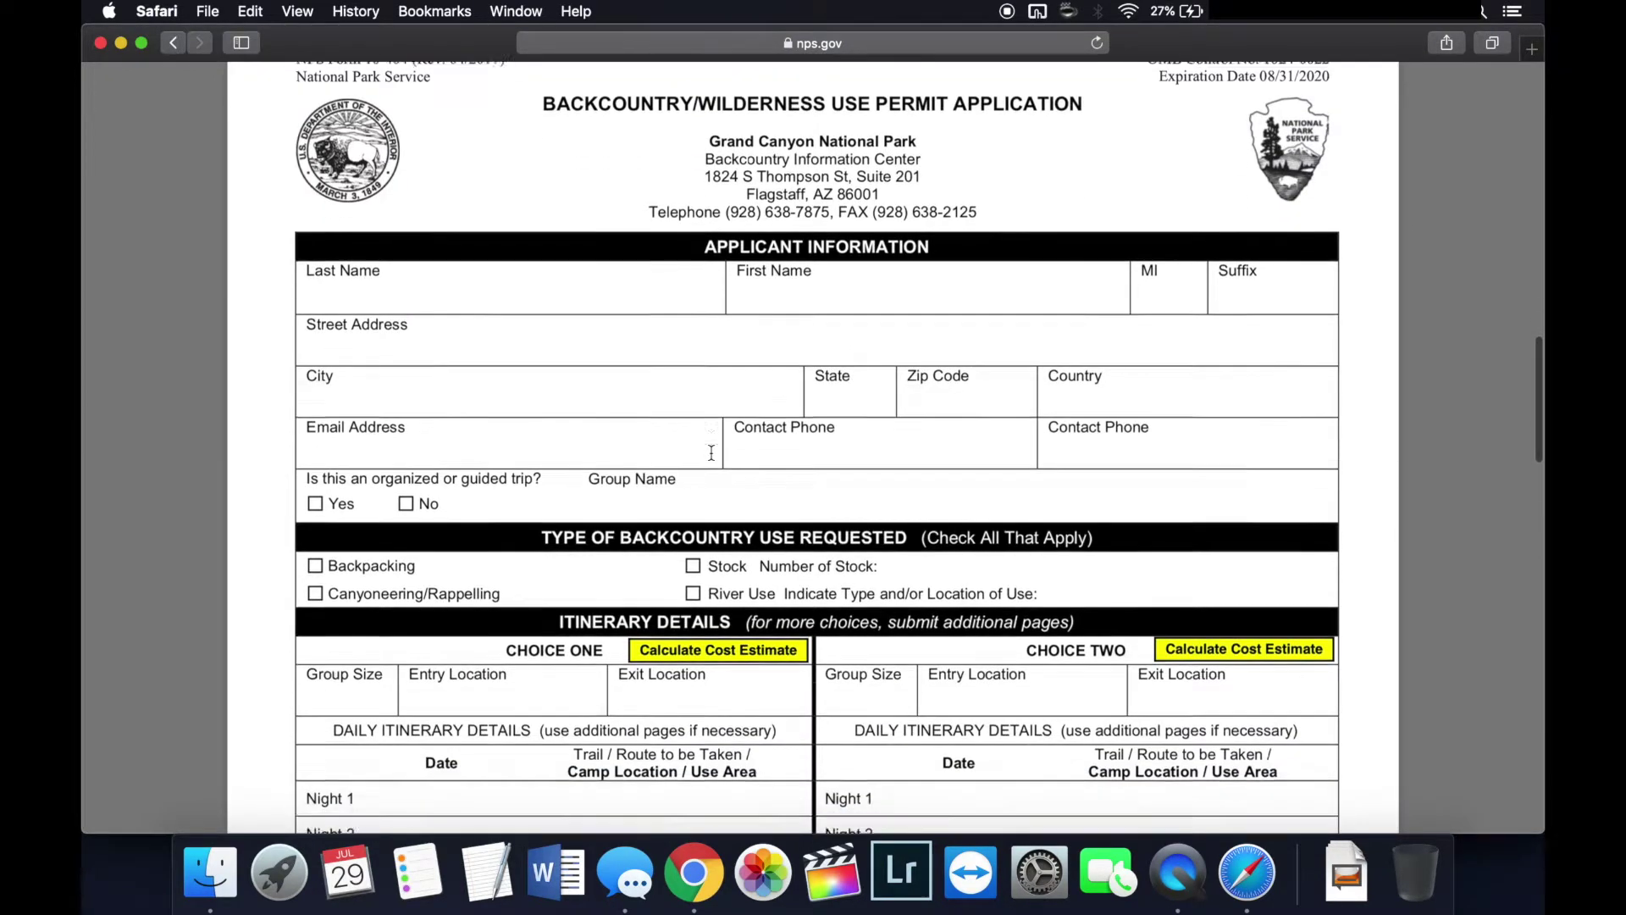
{"action": "scroll", "coordinate": [711, 452], "scroll_direction": "up", "scroll_amount": 2}
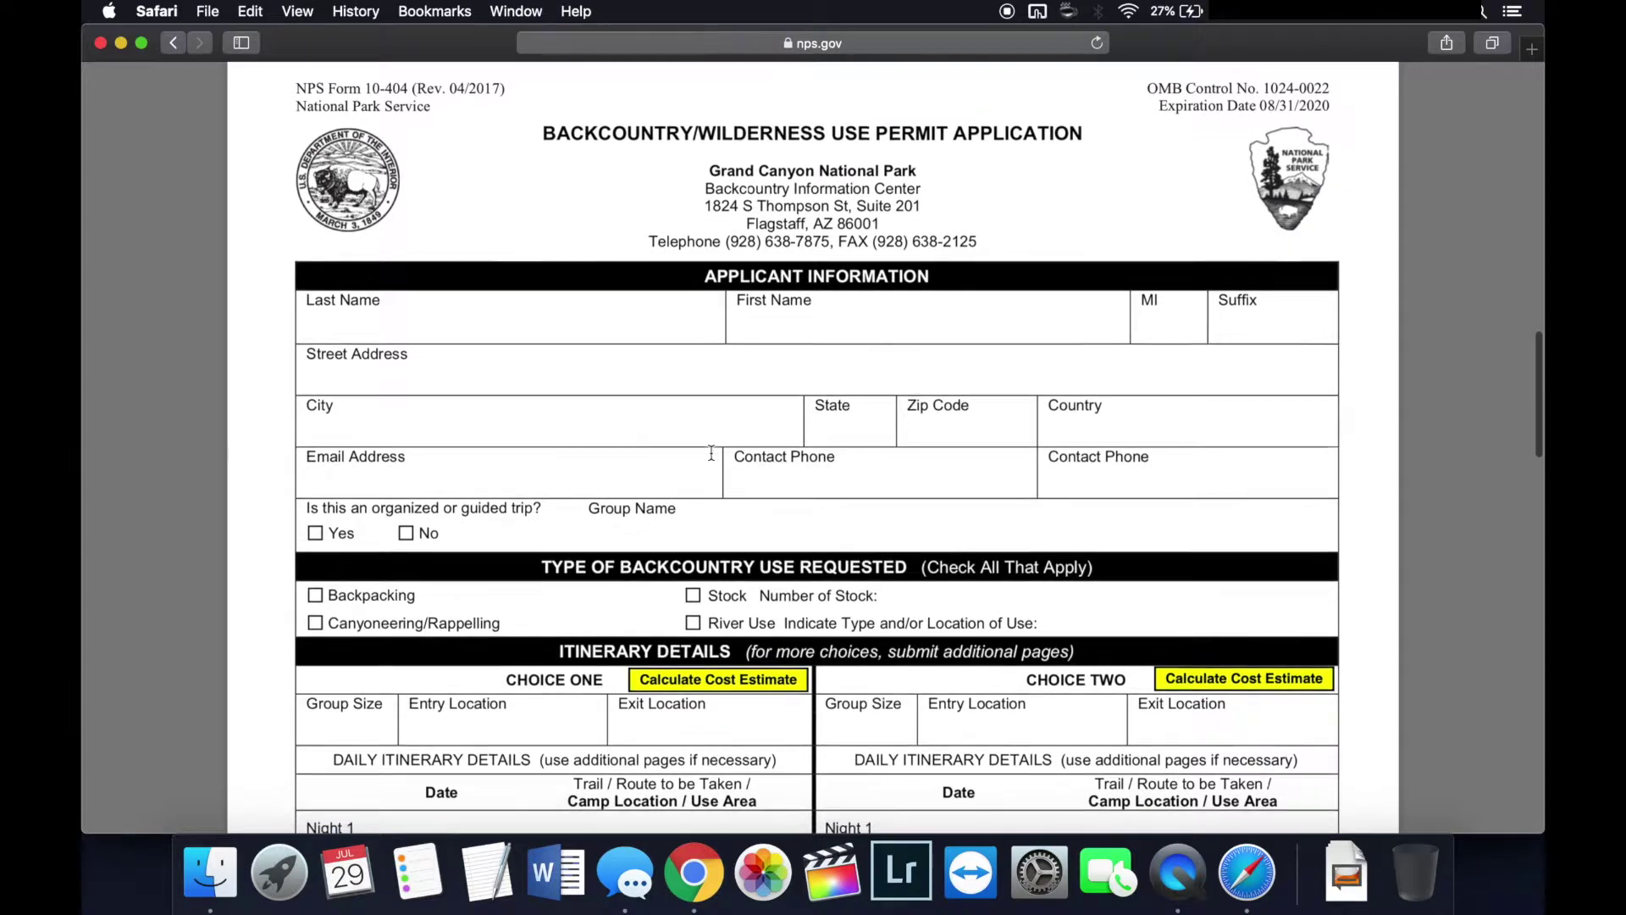
{"action": "scroll", "coordinate": [711, 453], "scroll_direction": "down", "scroll_amount": 2}
{"action": "left_click", "coordinate": [464, 222]}
{"action": "scroll", "coordinate": [465, 324], "scroll_direction": "up", "scroll_amount": 2}
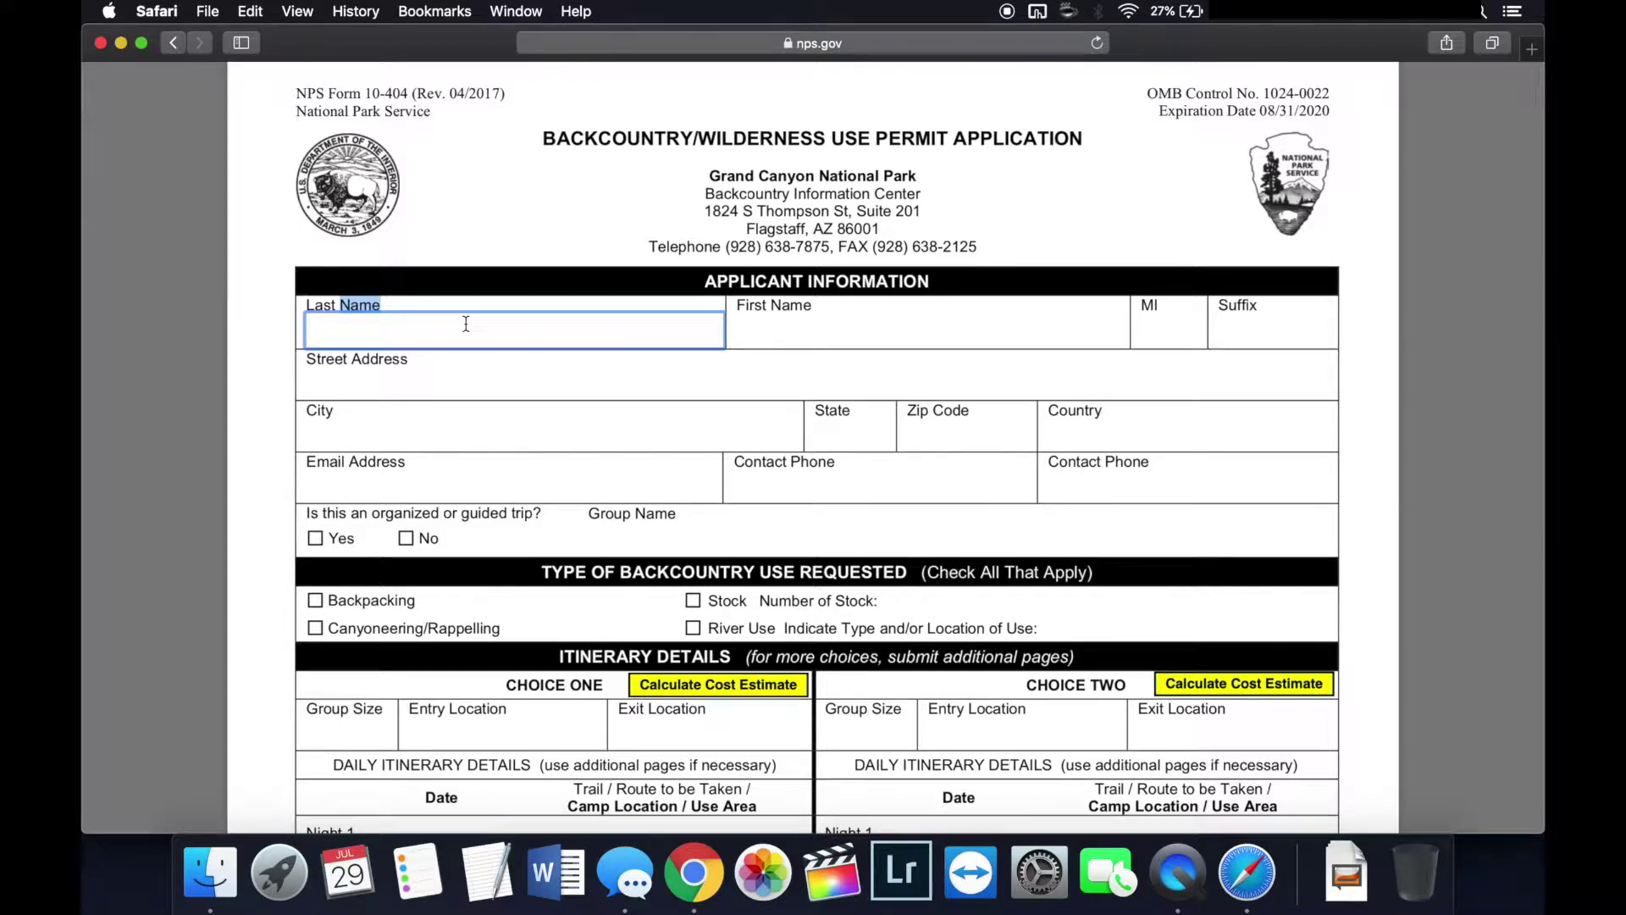
Step: Enter the applicant's last name, first name and middle initial
{"action": "left_click", "coordinate": [787, 324]}
{"action": "left_click", "coordinate": [1157, 330]}
{"action": "left_click", "coordinate": [591, 338]}
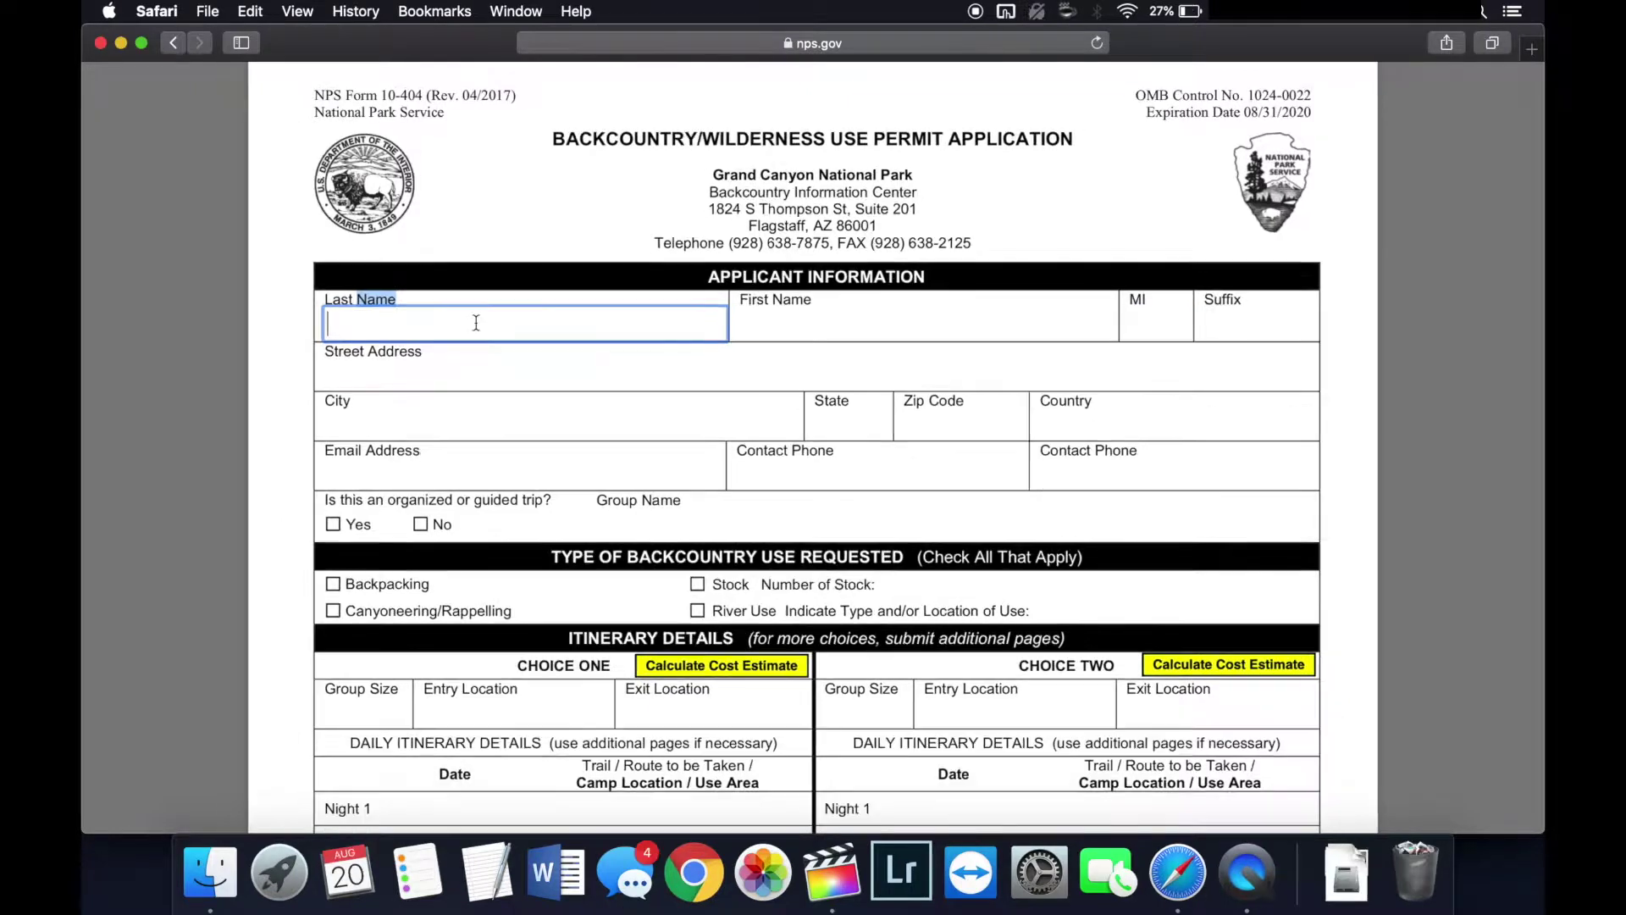
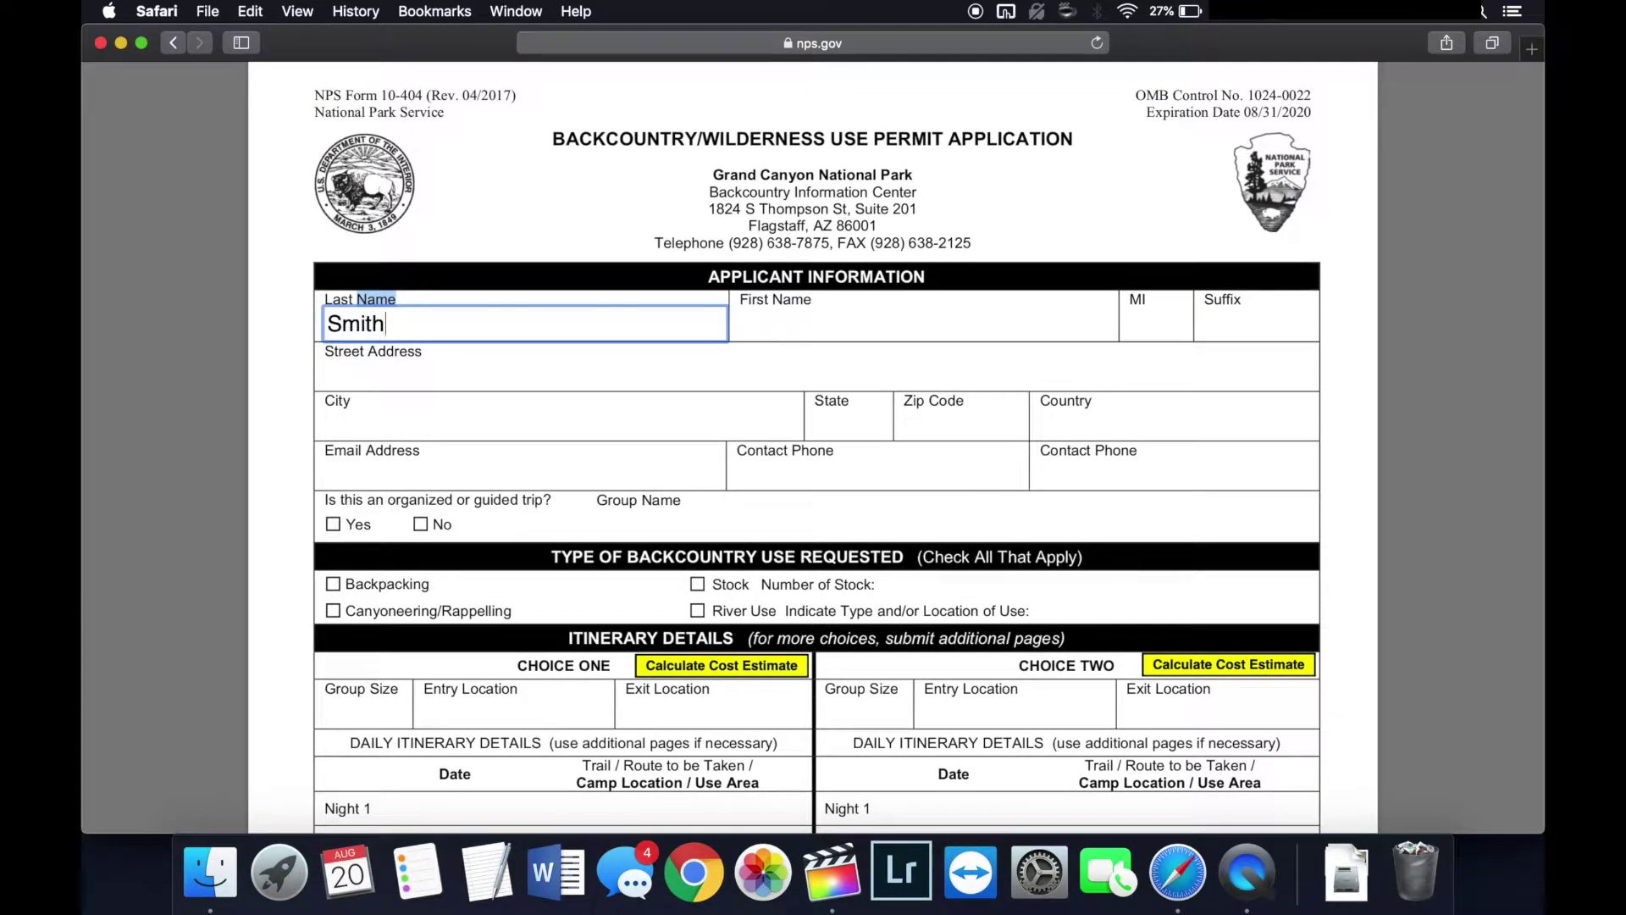
{"action": "key", "text": "Tab"}
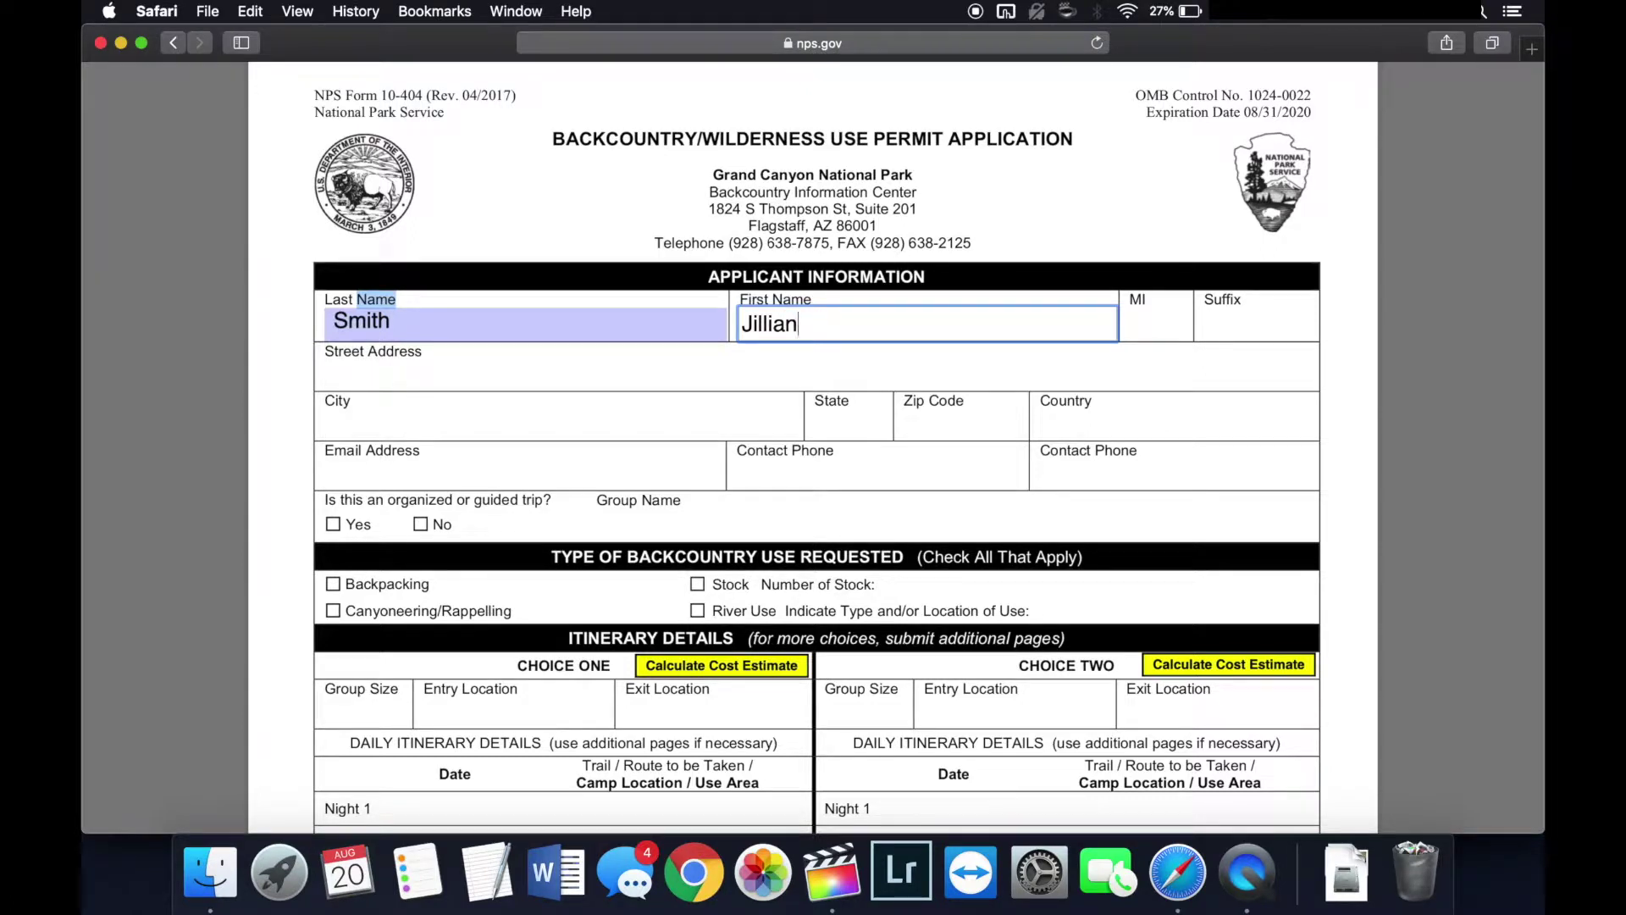
{"action": "key", "text": "Tab"}
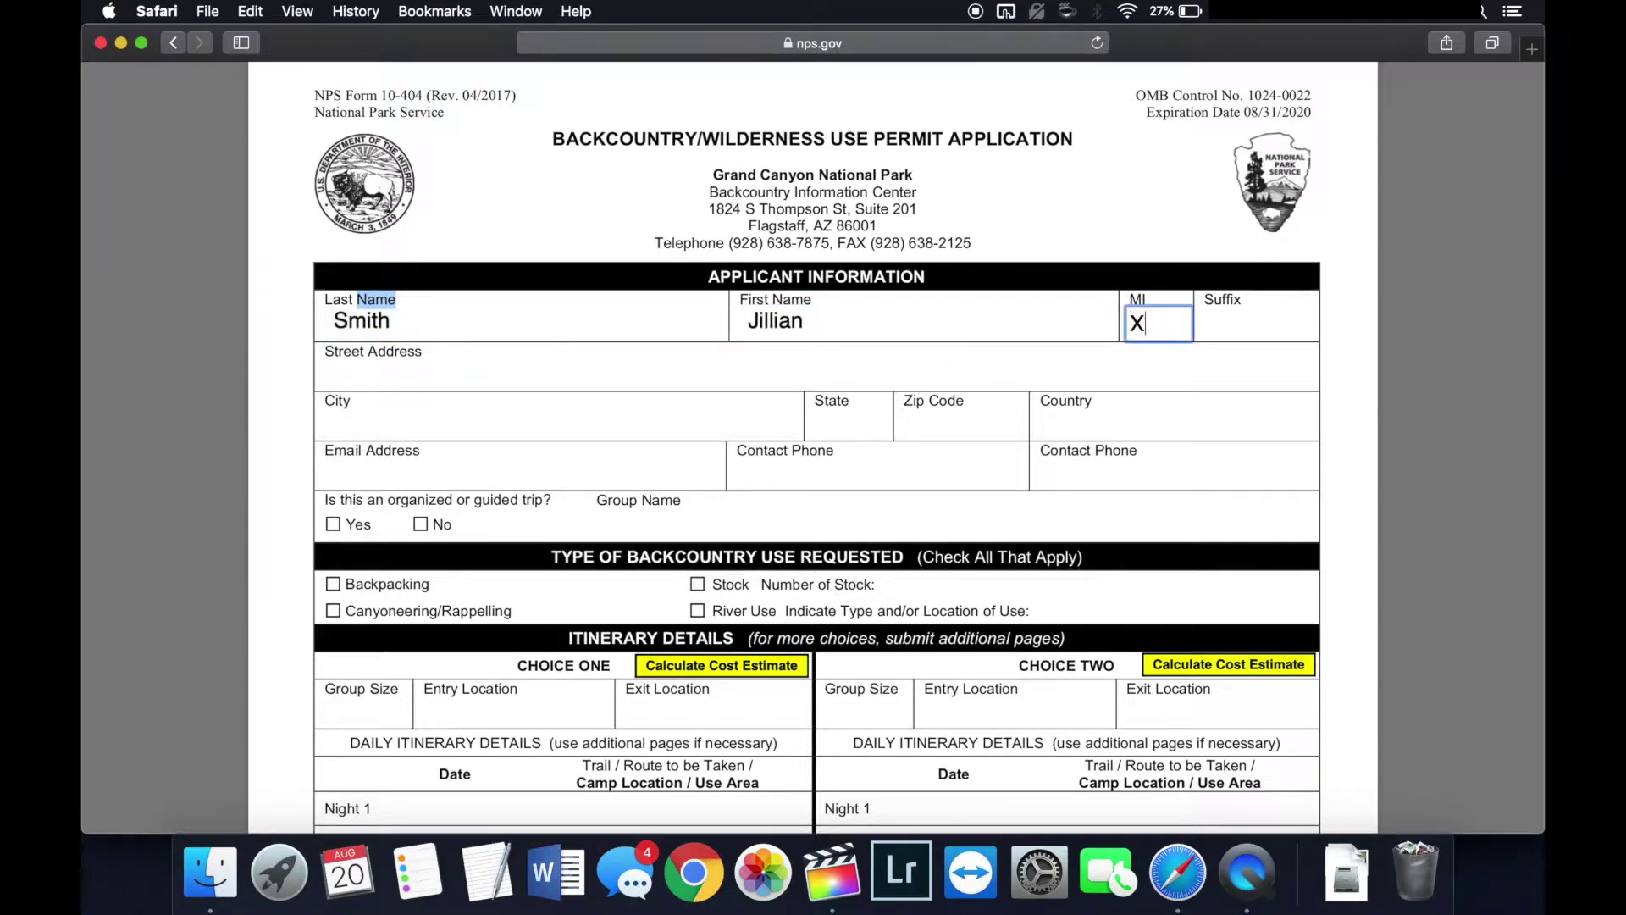
Step: Fill in the applicant's street address, city, state, zip code and country
{"action": "left_click", "coordinate": [832, 376]}
{"action": "type", "text": "123 Main Street"}
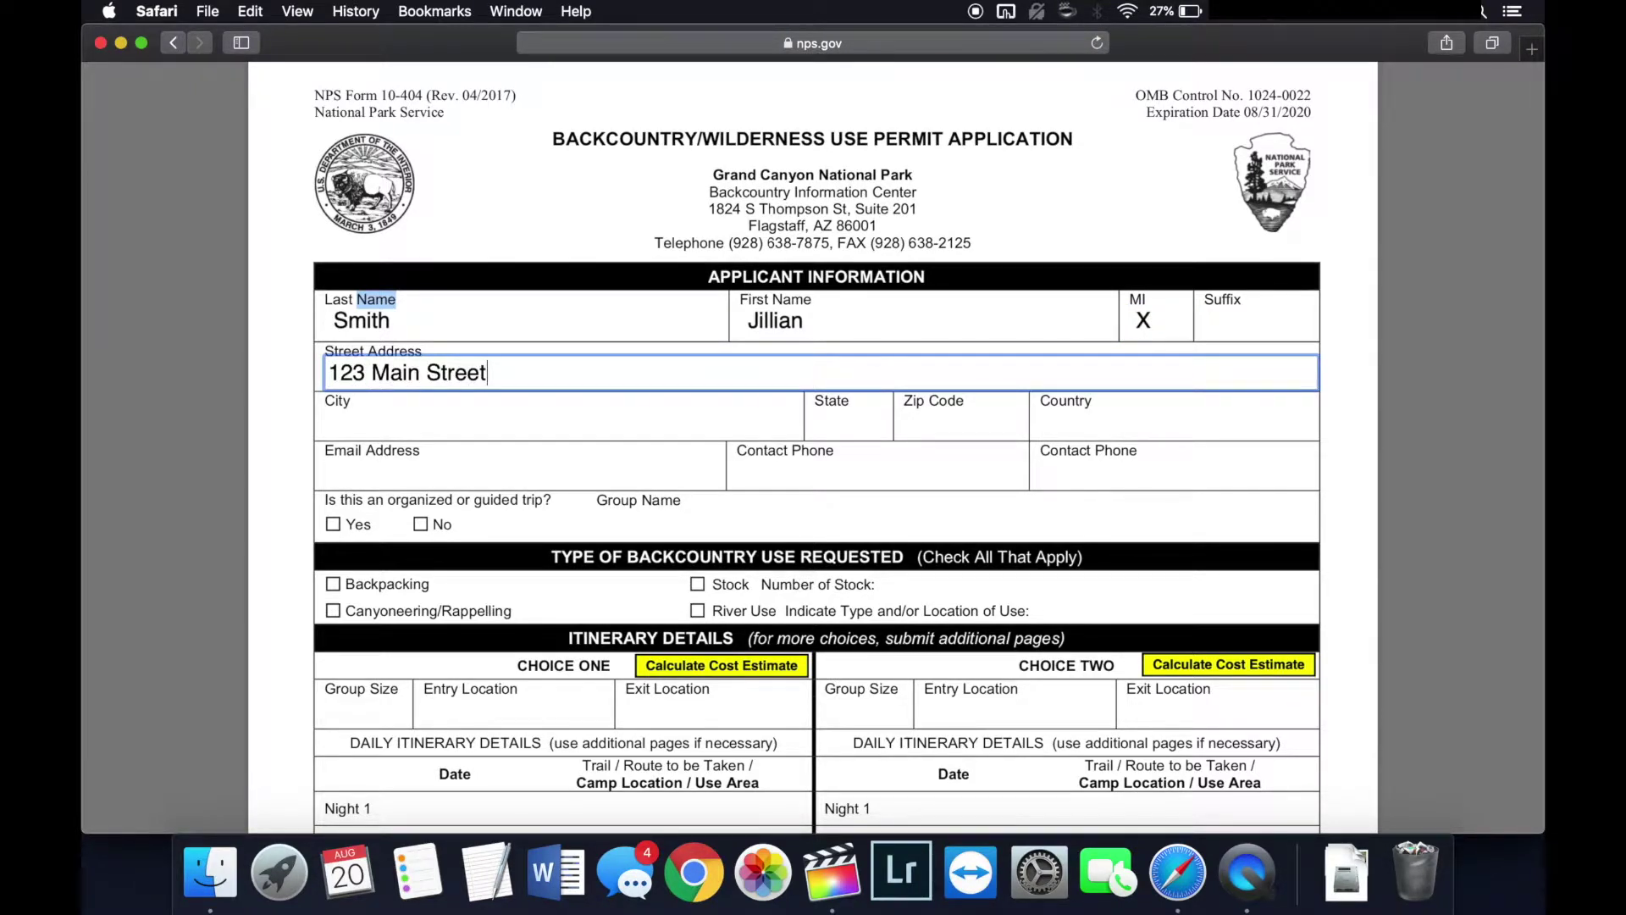
{"action": "left_click", "coordinate": [424, 424]}
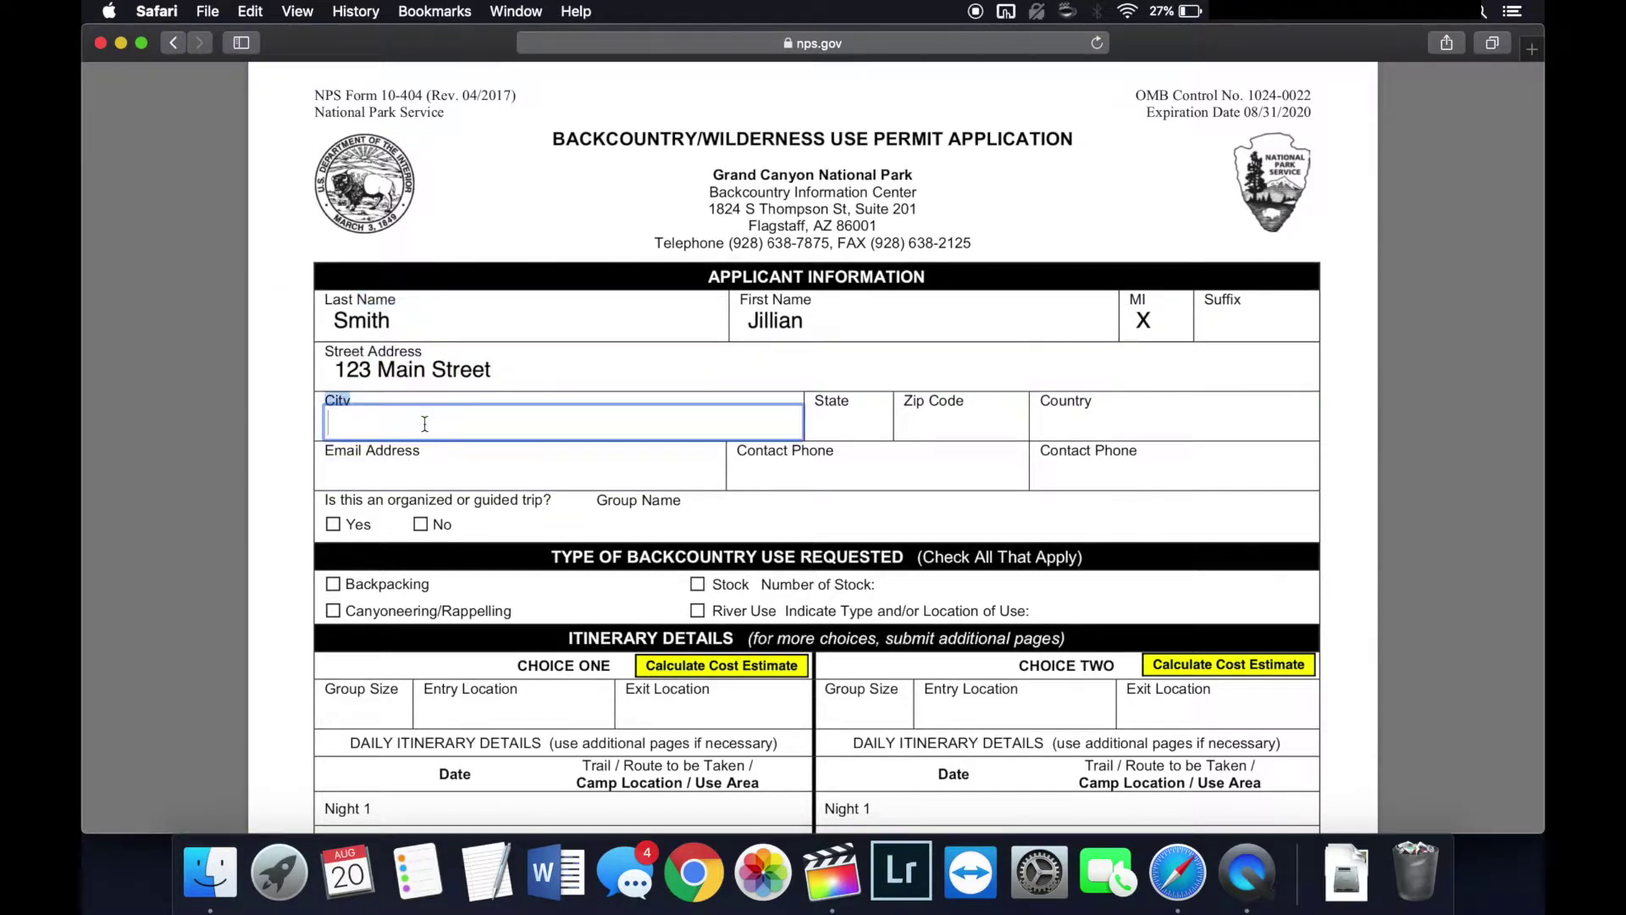
{"action": "type", "text": "Chandler"}
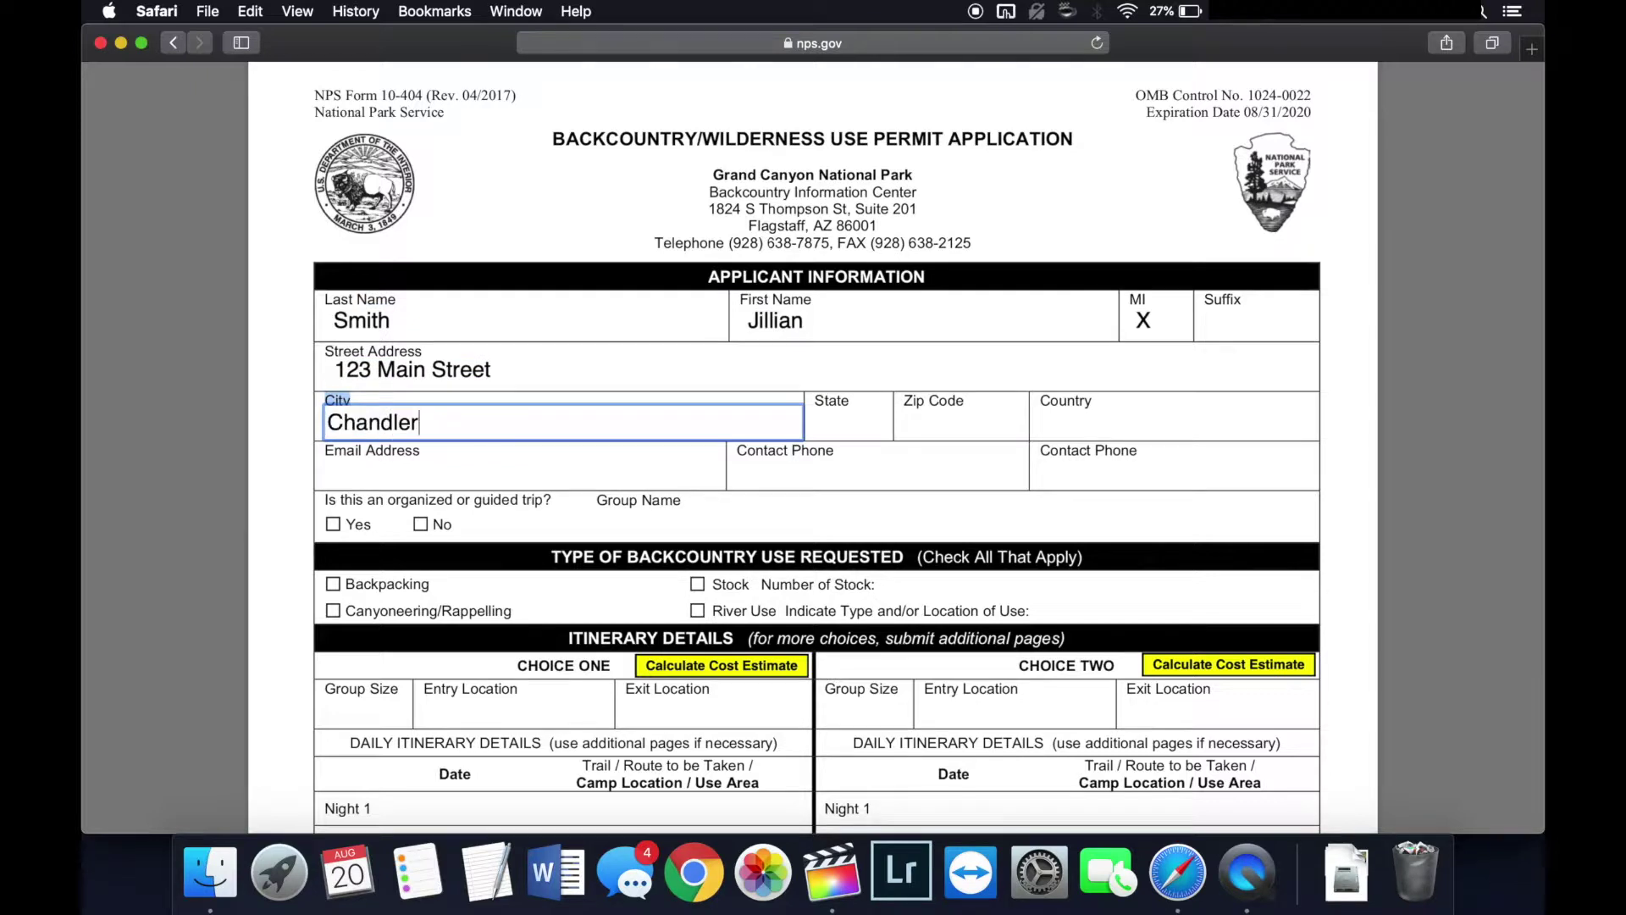
{"action": "left_click", "coordinate": [879, 421]}
{"action": "type", "text": "AZ"}
{"action": "left_click", "coordinate": [899, 415]}
{"action": "type", "text": "55677"}
{"action": "left_click", "coordinate": [1081, 415]}
{"action": "type", "text": "United States"}
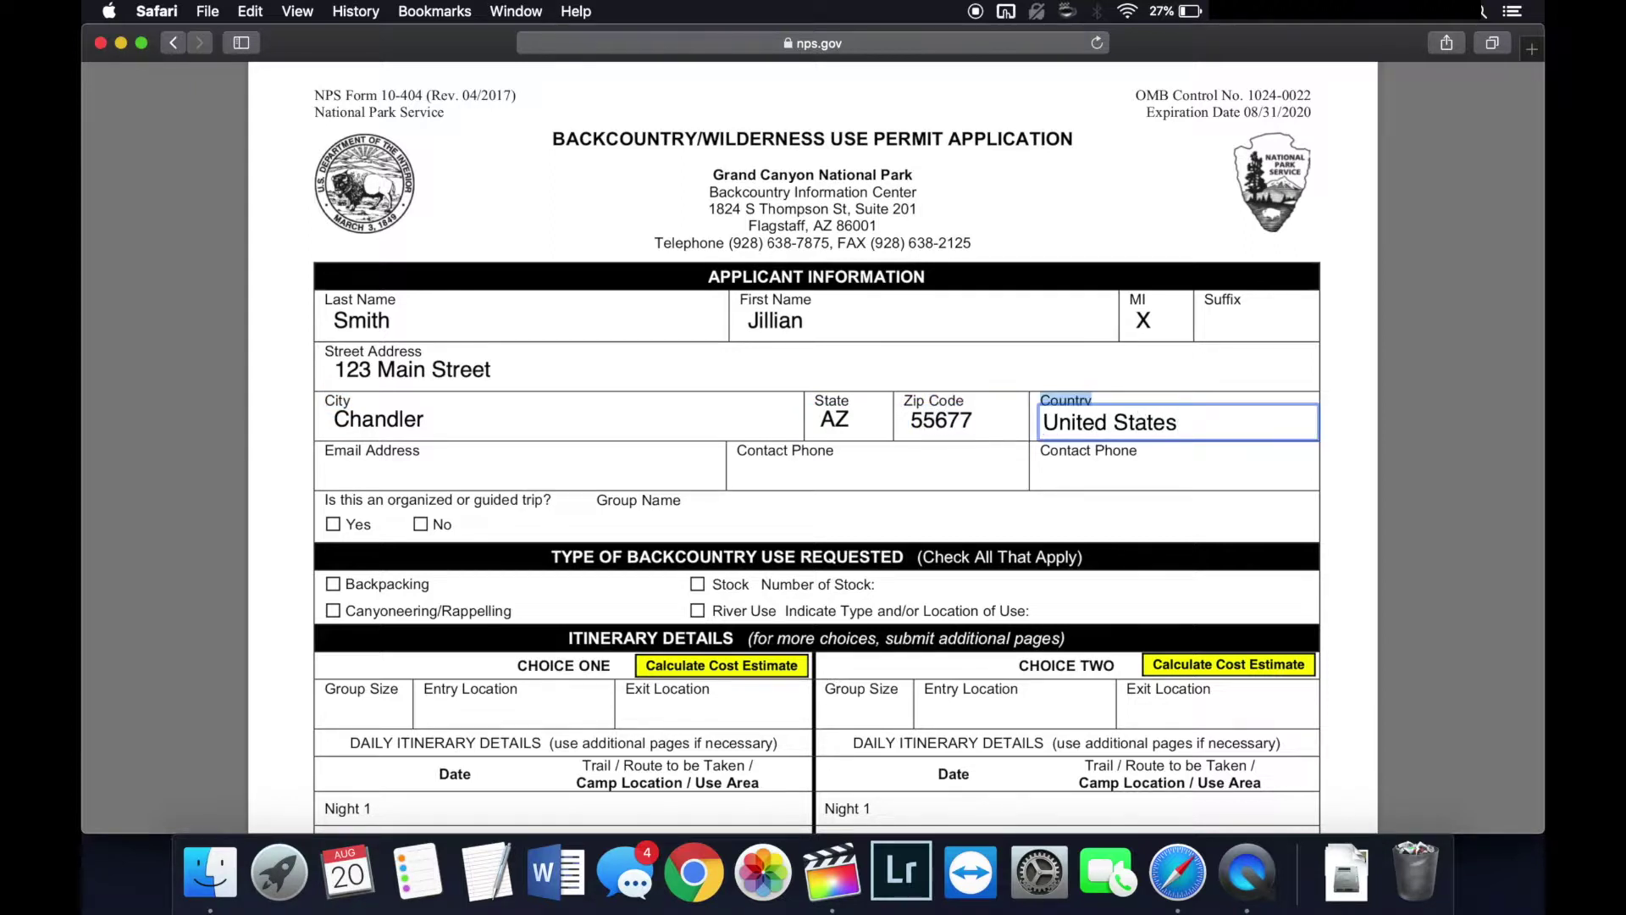
Step: Enter the applicant's e-mail address and contact phone number
{"action": "left_click", "coordinate": [607, 474]}
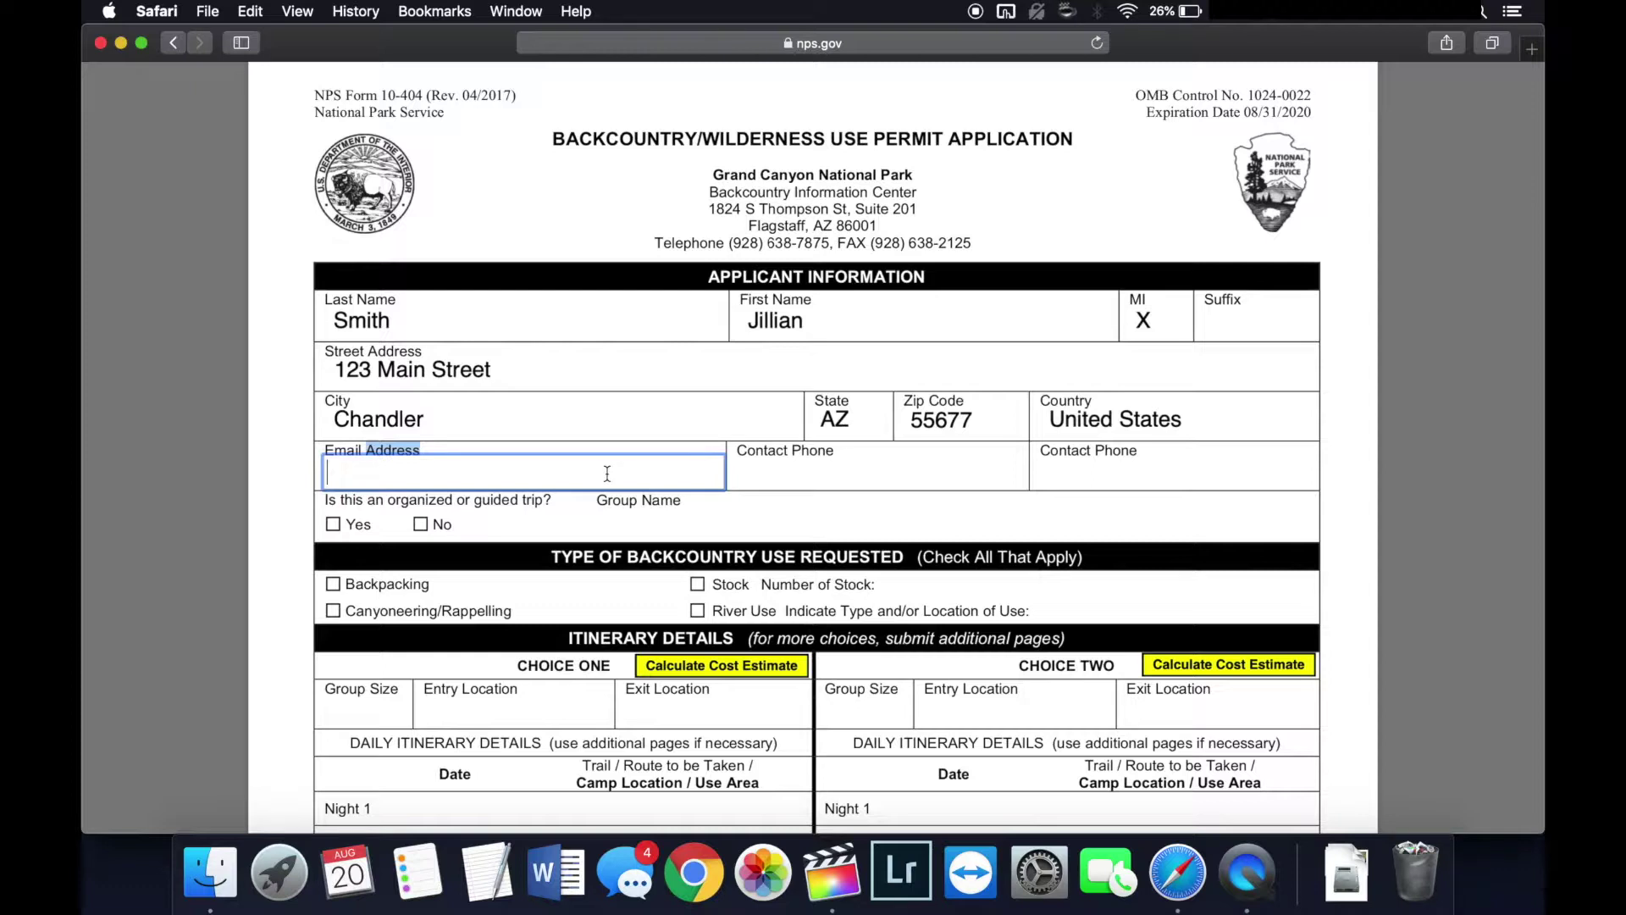
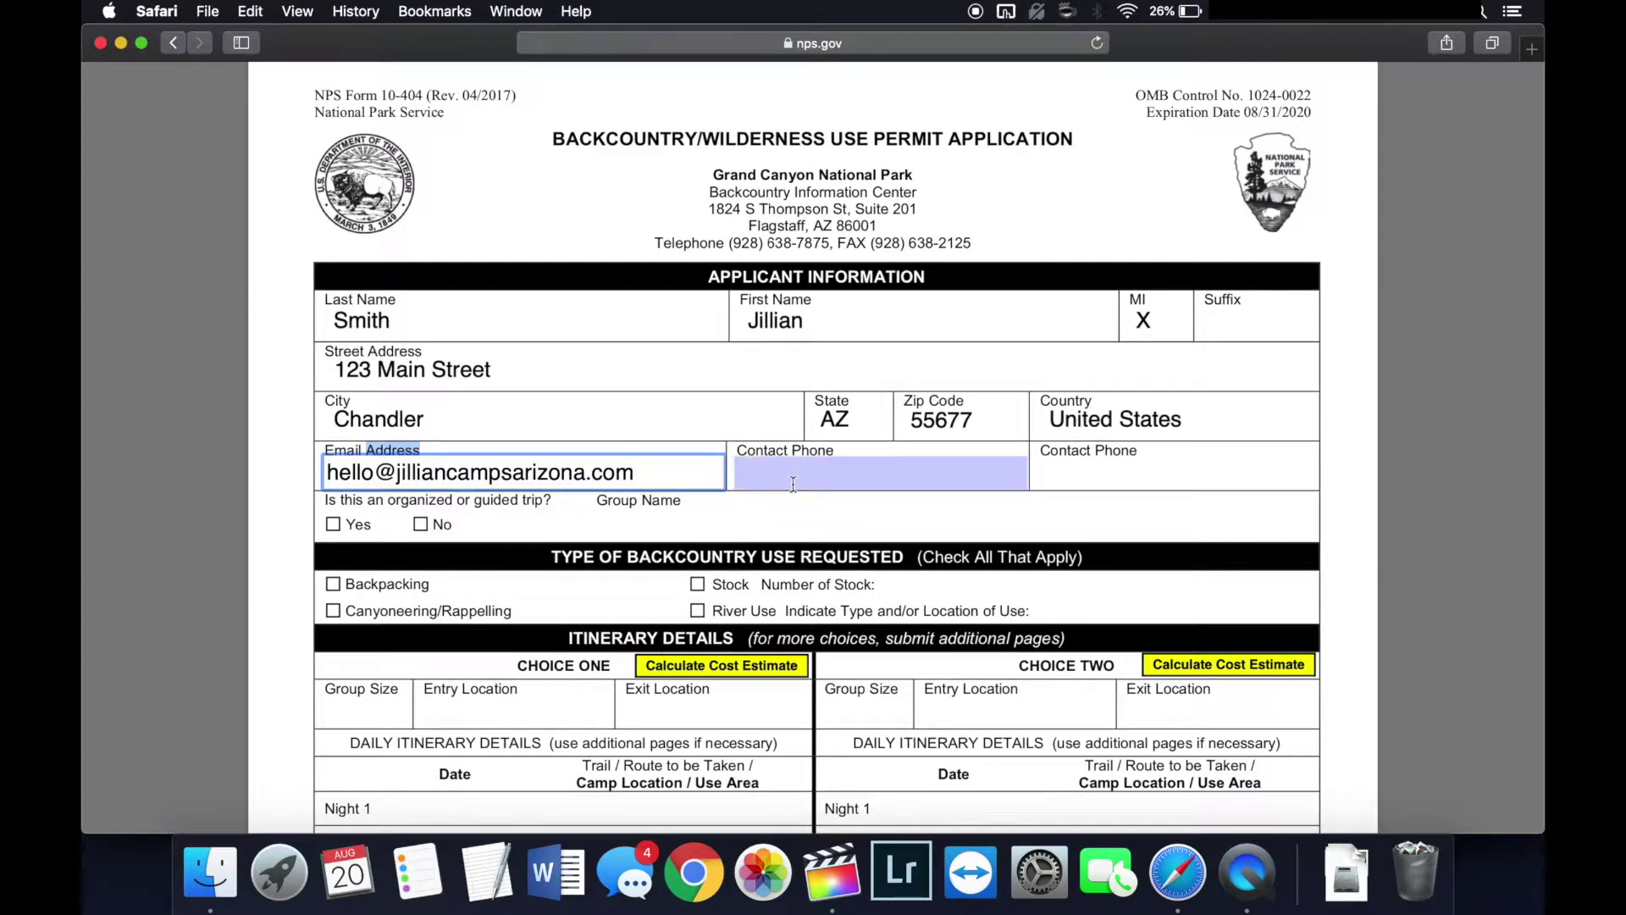
{"action": "left_click", "coordinate": [737, 477]}
{"action": "type", "text": "555-5566"}
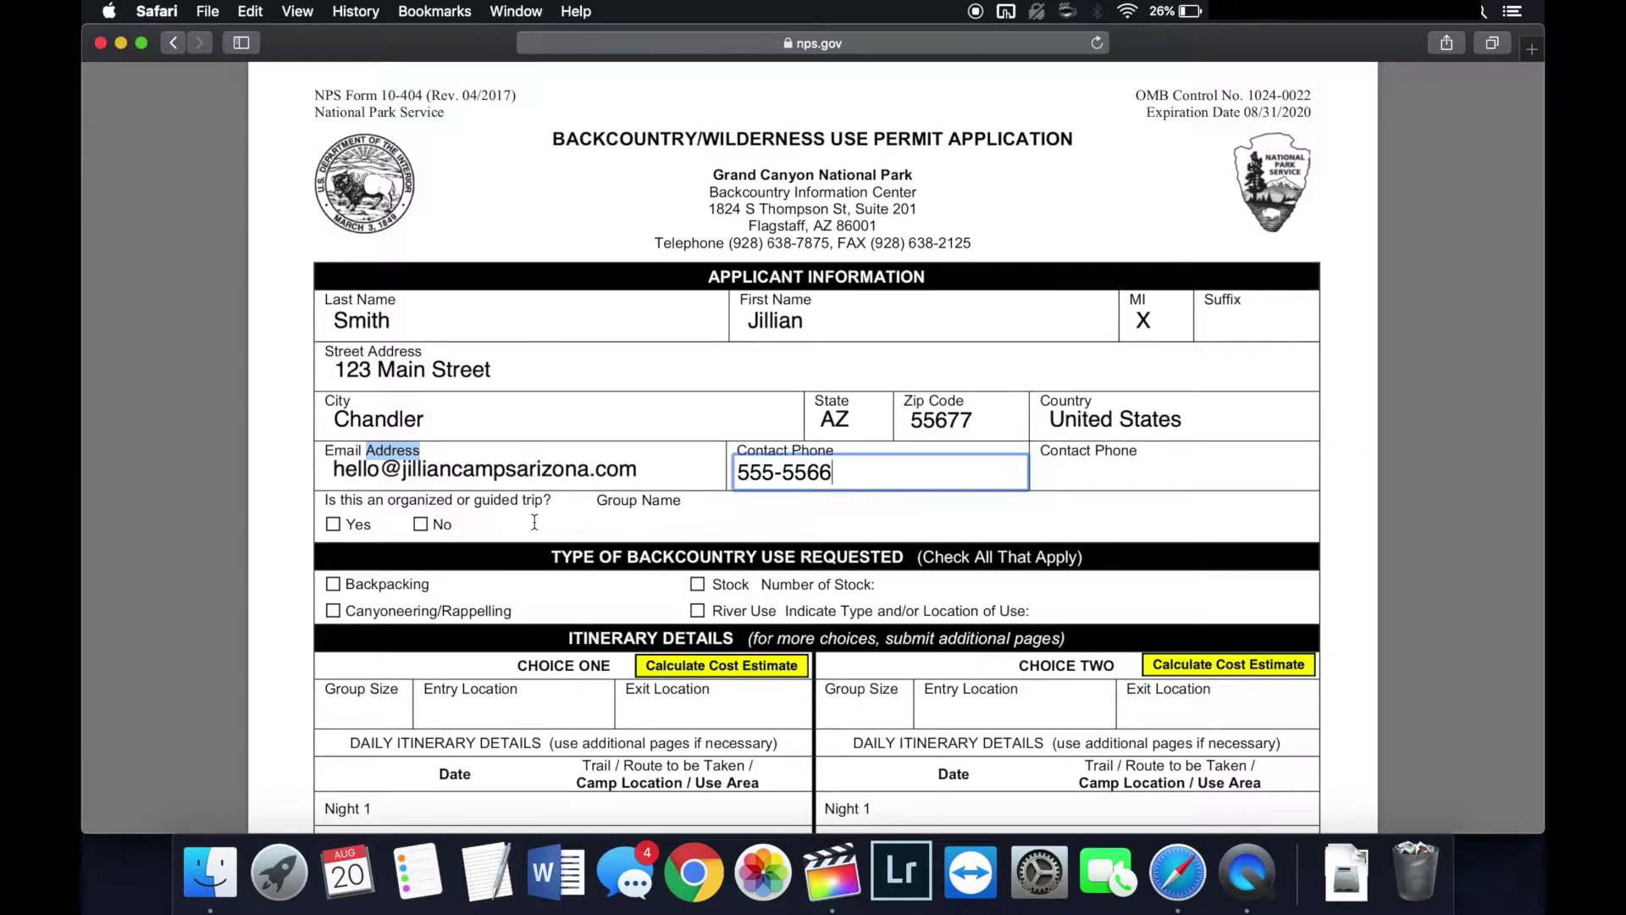
Step: Answer No to the organized or guided trip question and tick Backpacking
{"action": "left_click", "coordinate": [334, 525]}
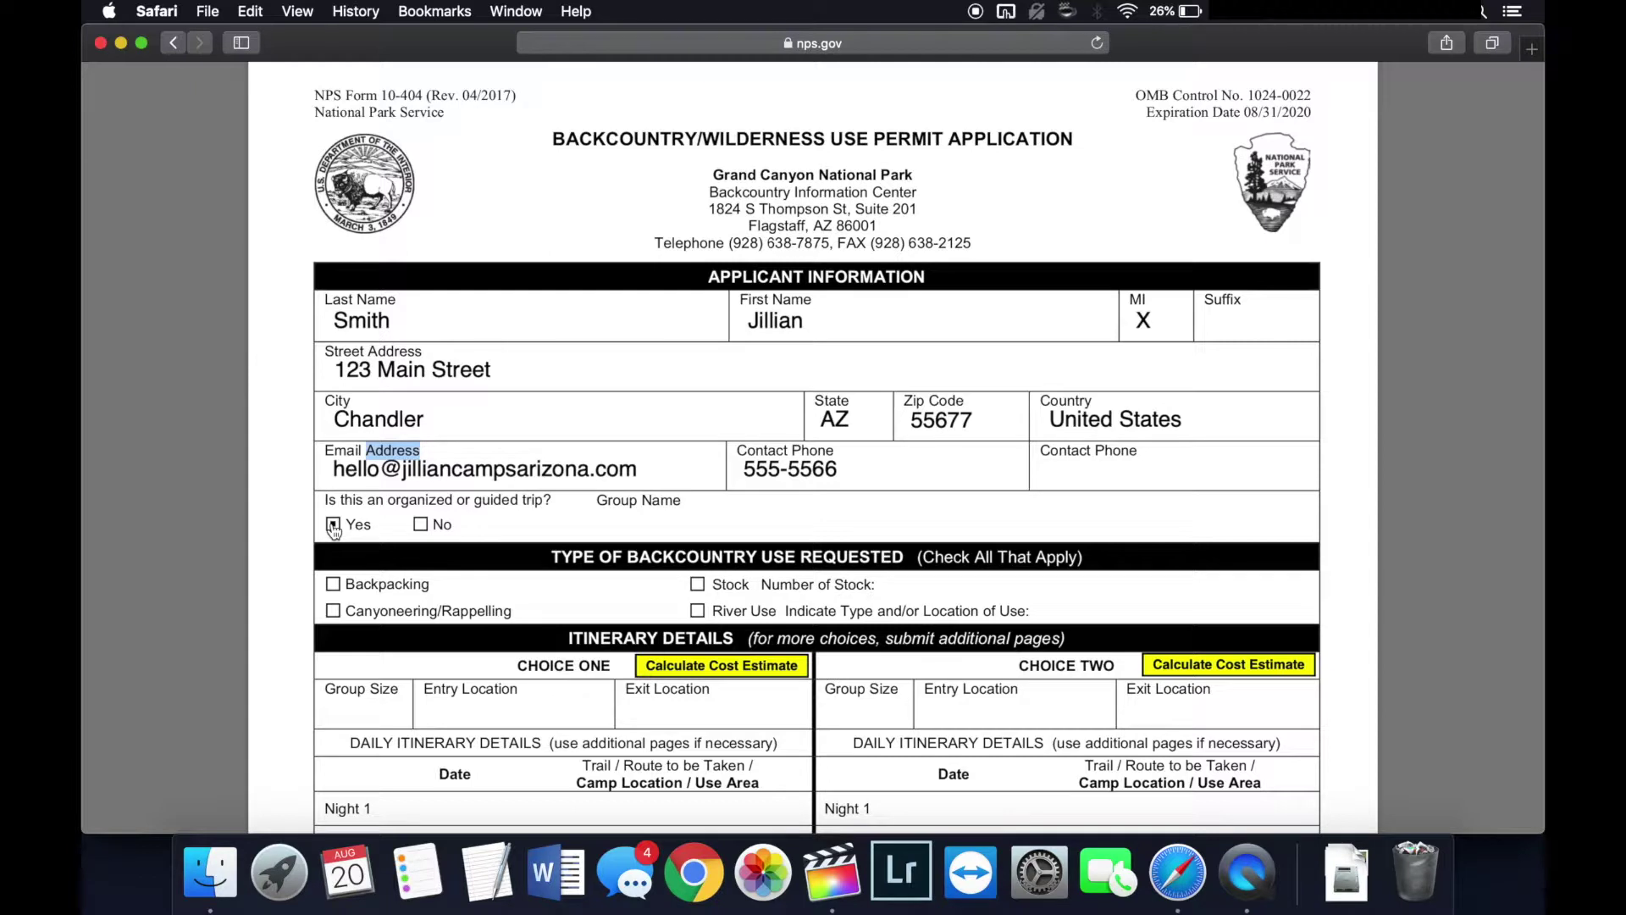
{"action": "left_click", "coordinate": [422, 526]}
{"action": "left_click", "coordinate": [332, 585]}
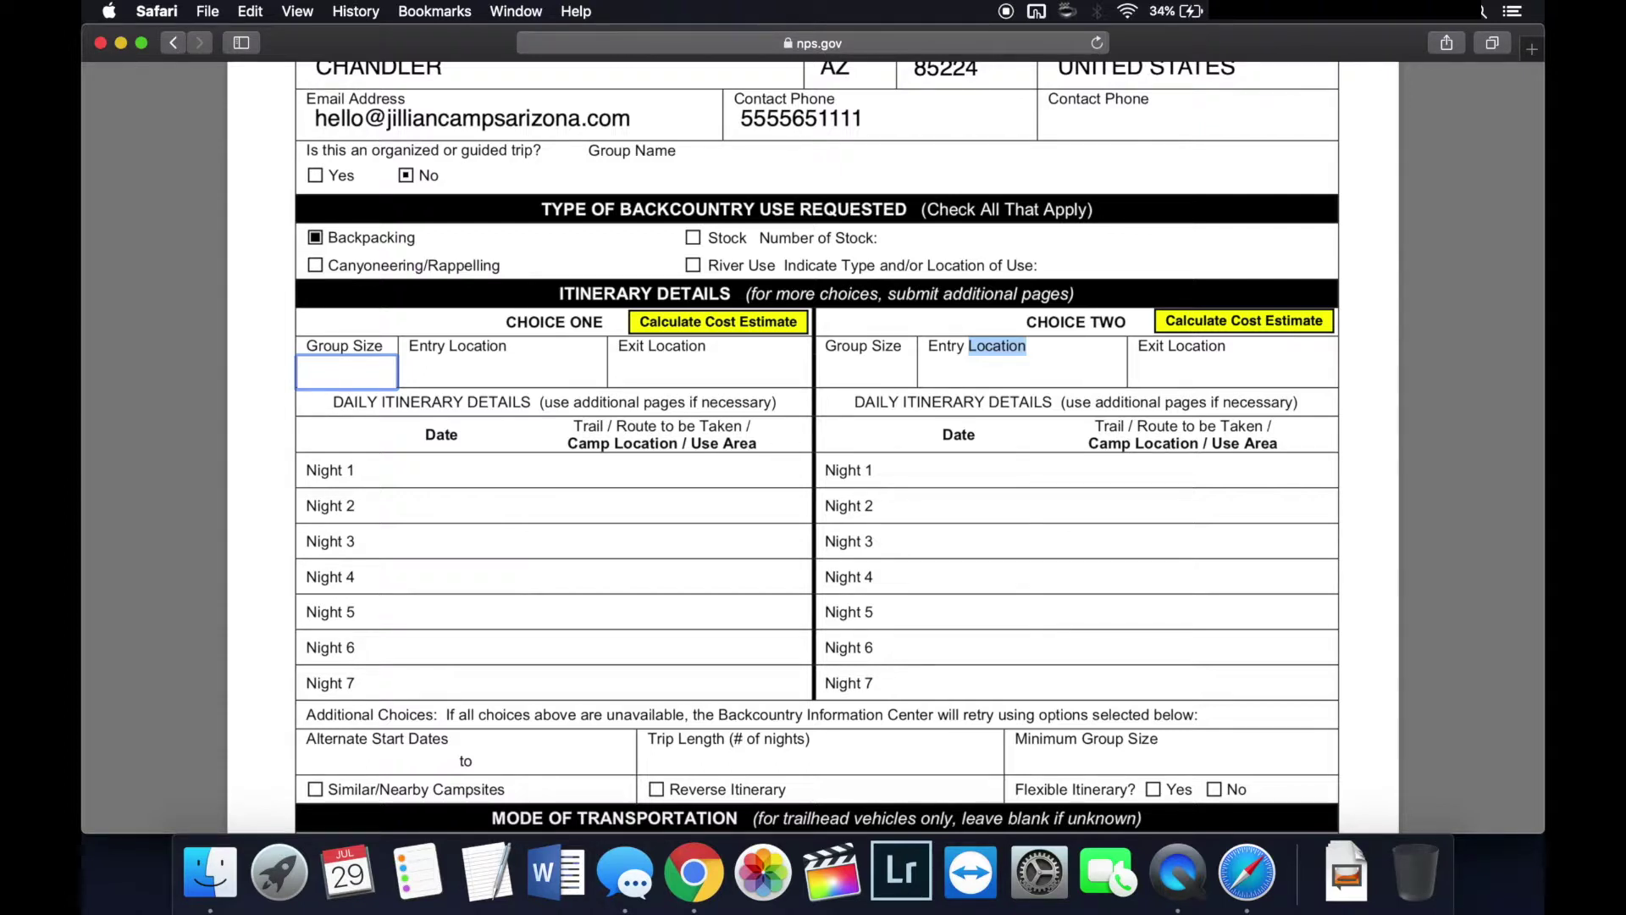
Step: Enter Choice One group size 2, entry NORTH KAIBAB and exit BRIGHT ANGEL
{"action": "type", "text": "2"}
{"action": "left_click", "coordinate": [486, 380]}
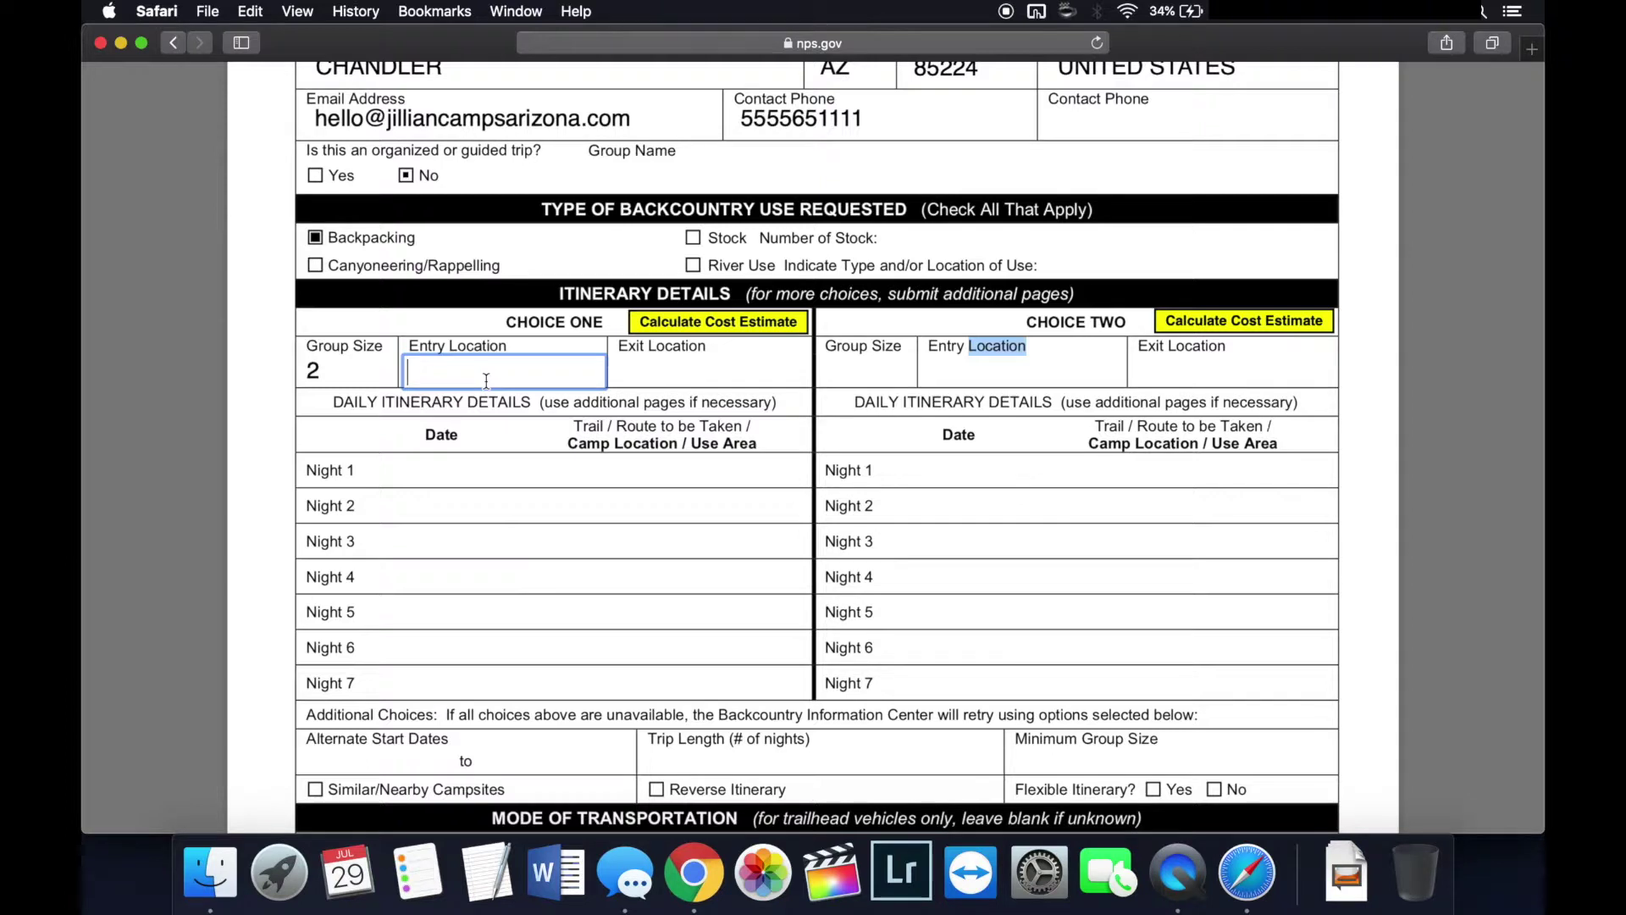
{"action": "type", "text": "NORTH KAIBAB"}
{"action": "left_click", "coordinate": [310, 372]}
{"action": "left_click", "coordinate": [681, 382]}
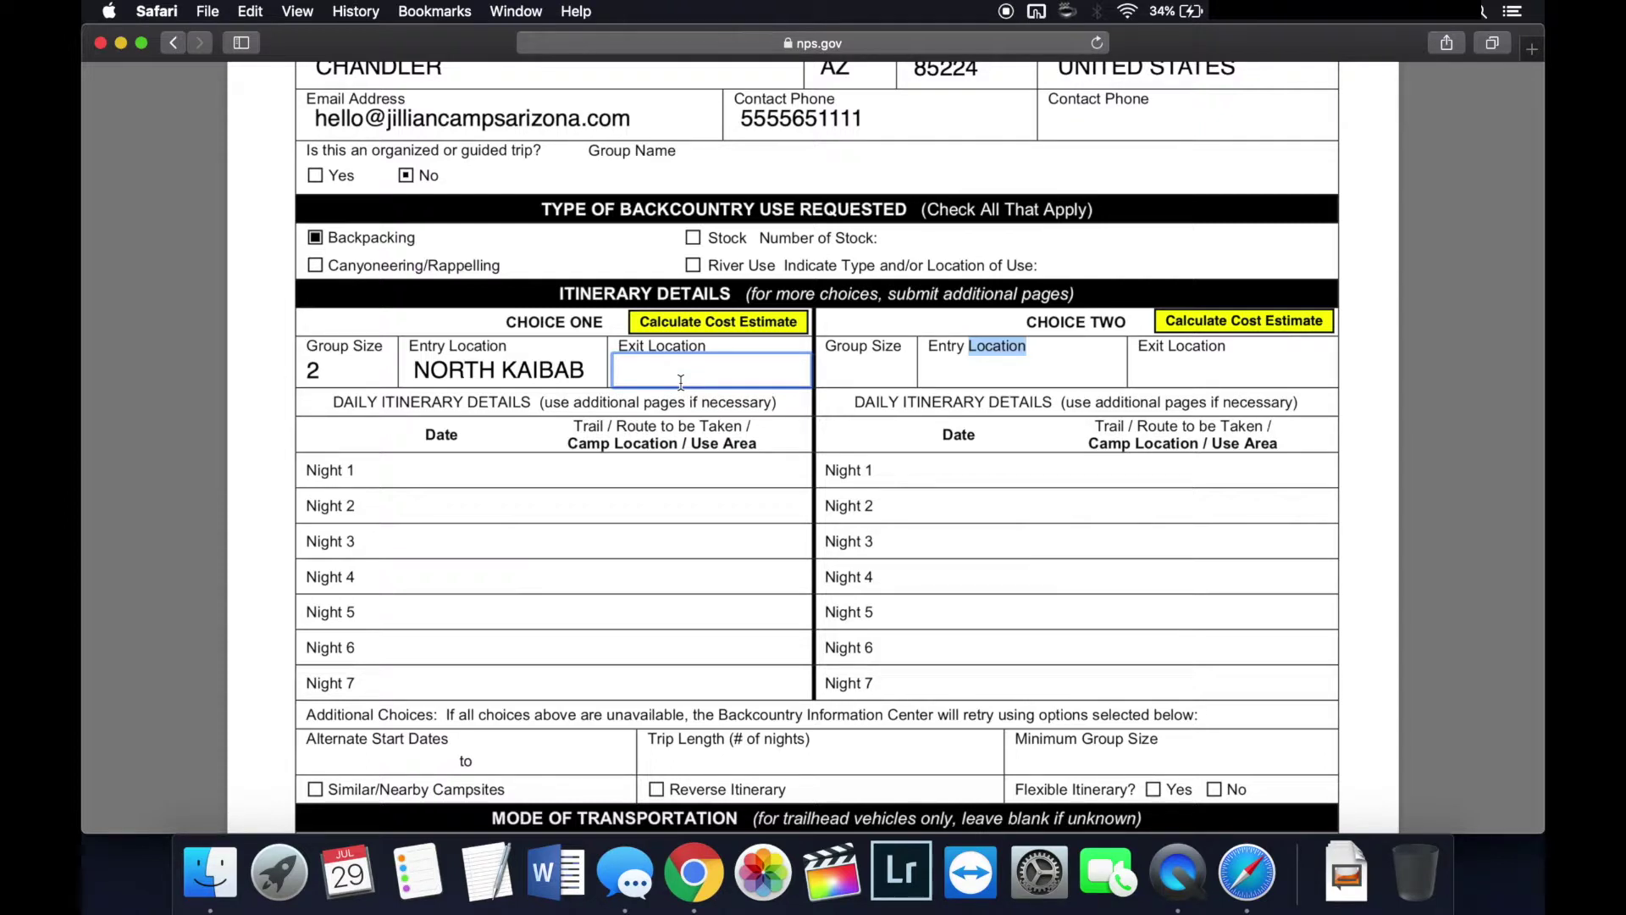
{"action": "type", "text": "BRIGHT ANGEL"}
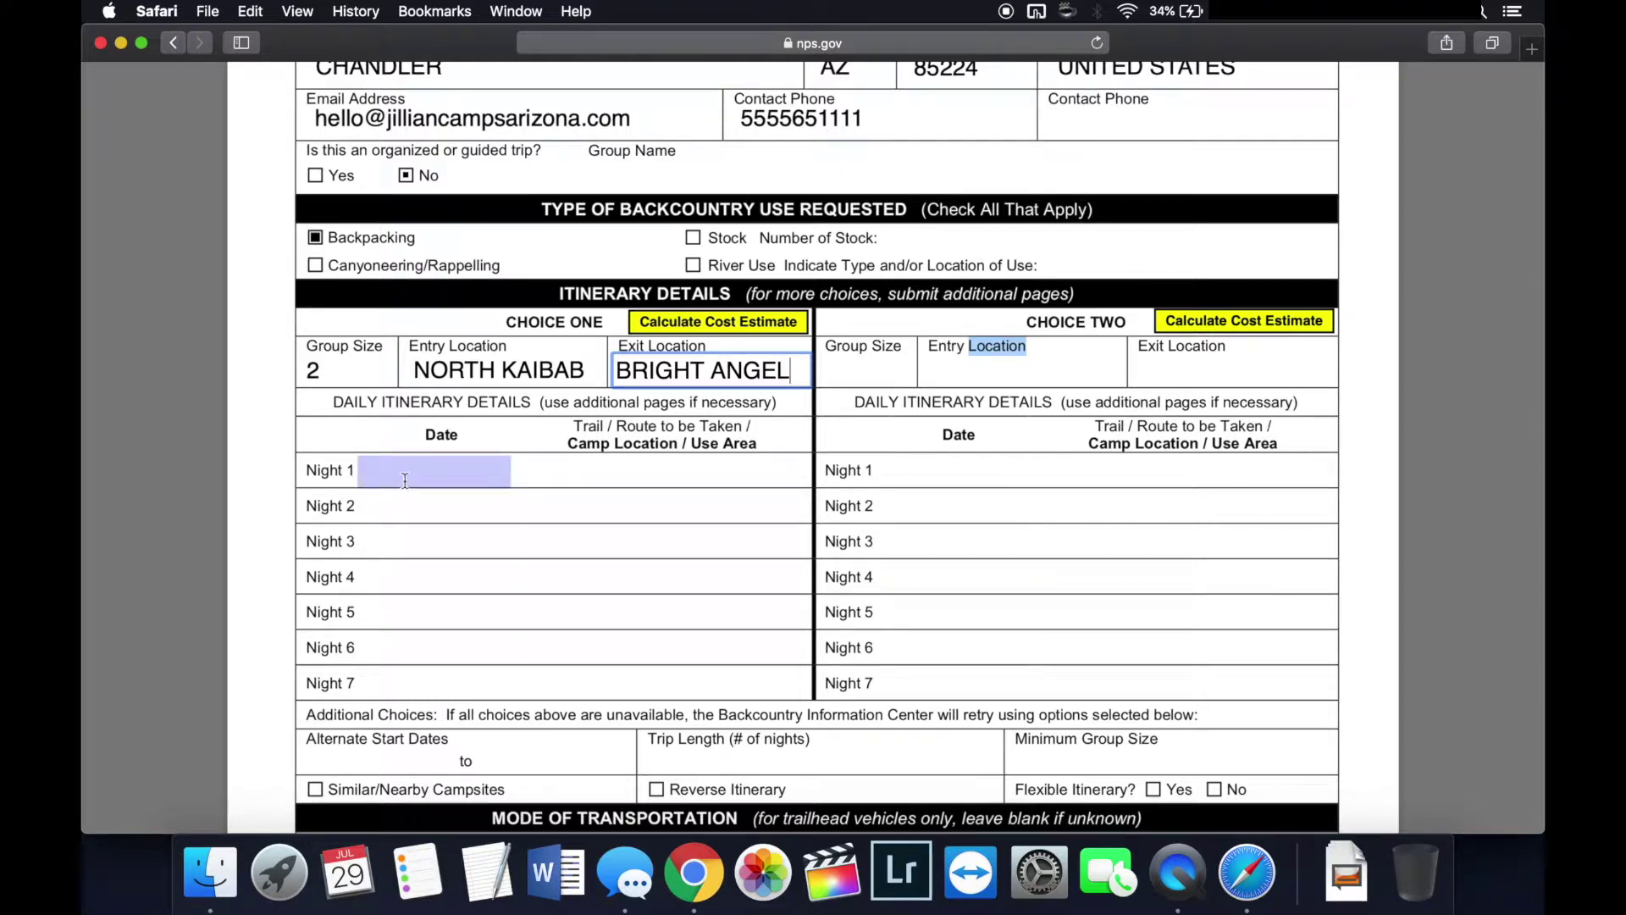
{"action": "left_click", "coordinate": [405, 480]}
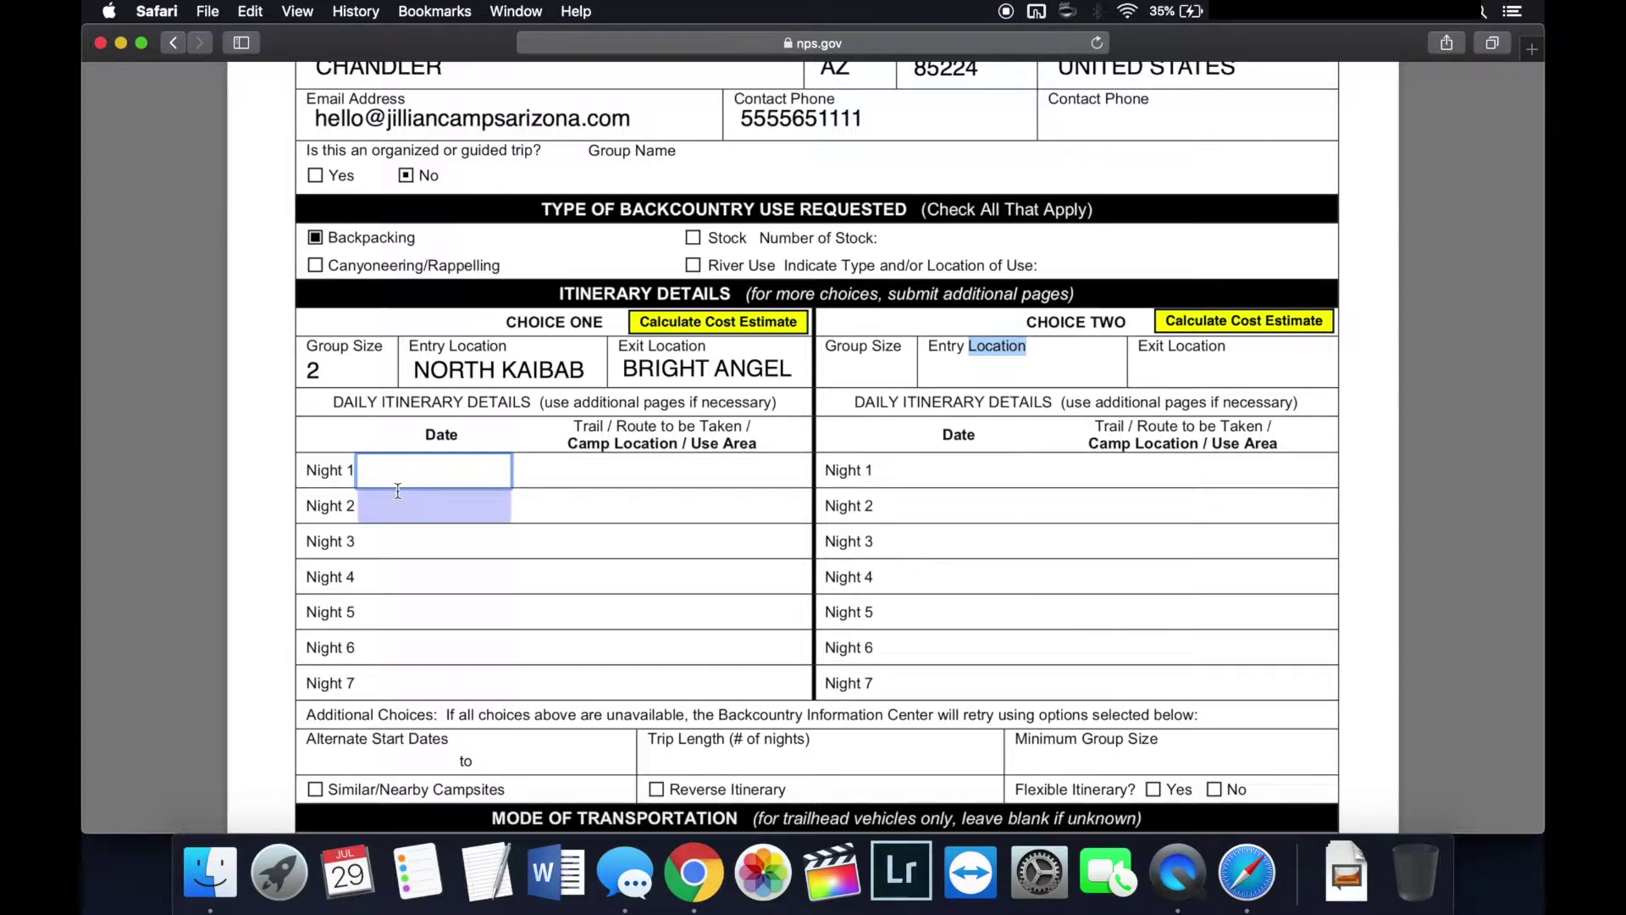
Step: Set Choice One Night 1 to 8/2 COTTONWOOD and Night 2 to 8/3 BRIGHT ANGEL
{"action": "type", "text": "8/2"}
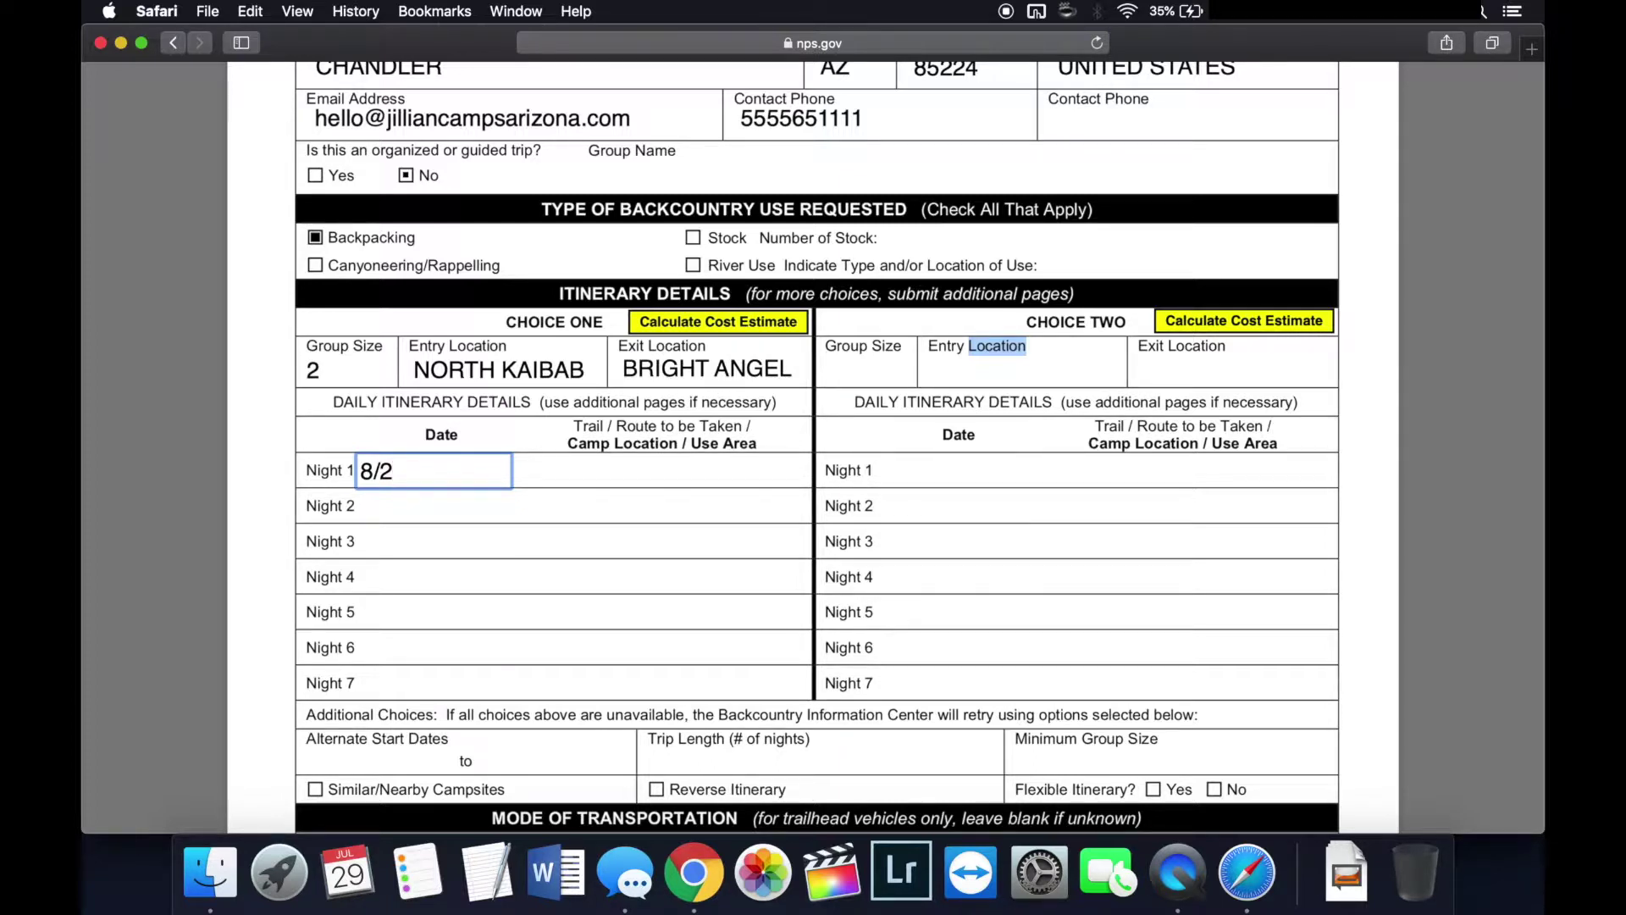
{"action": "left_click", "coordinate": [589, 468]}
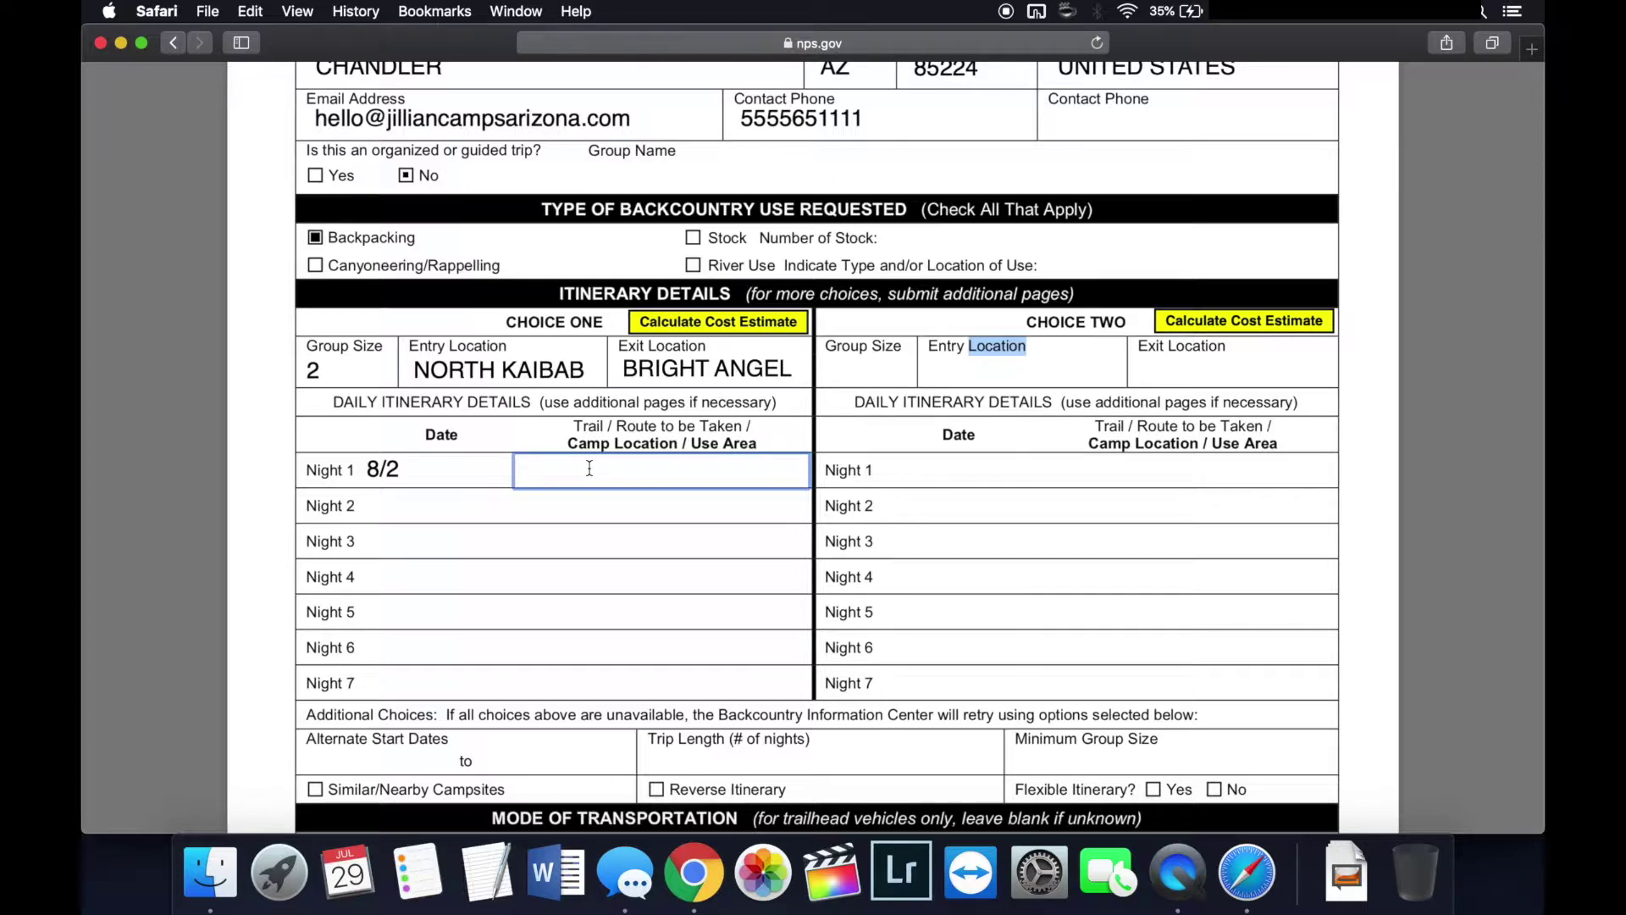
{"action": "type", "text": "COTTONWOOD"}
{"action": "left_click", "coordinate": [424, 505]}
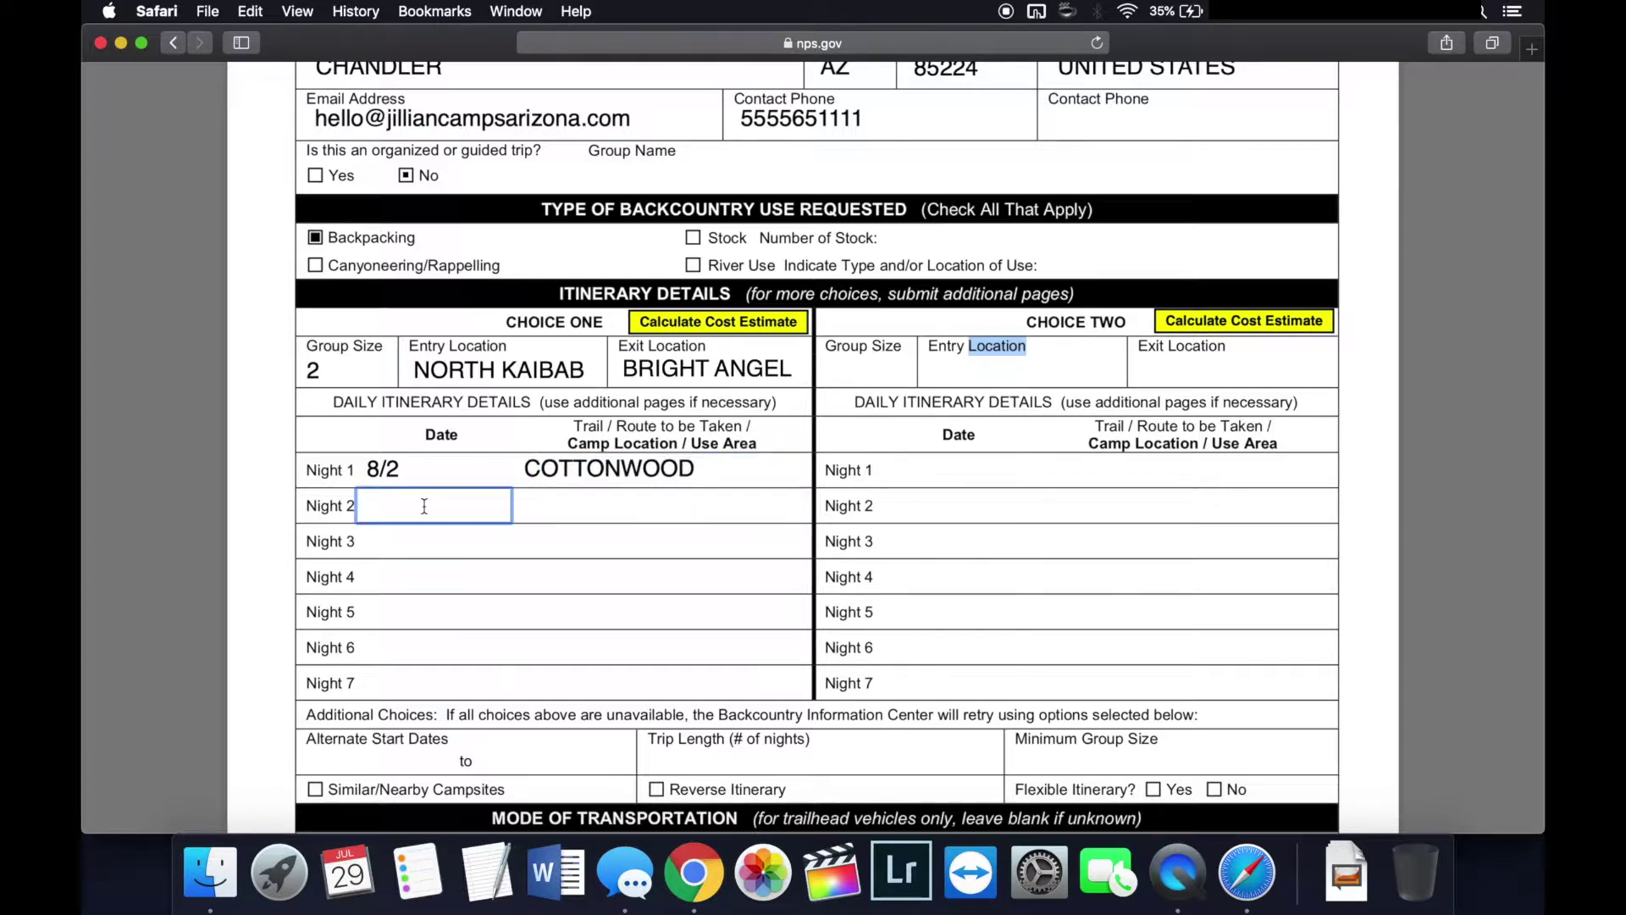
{"action": "type", "text": "8/3"}
{"action": "left_click", "coordinate": [563, 508]}
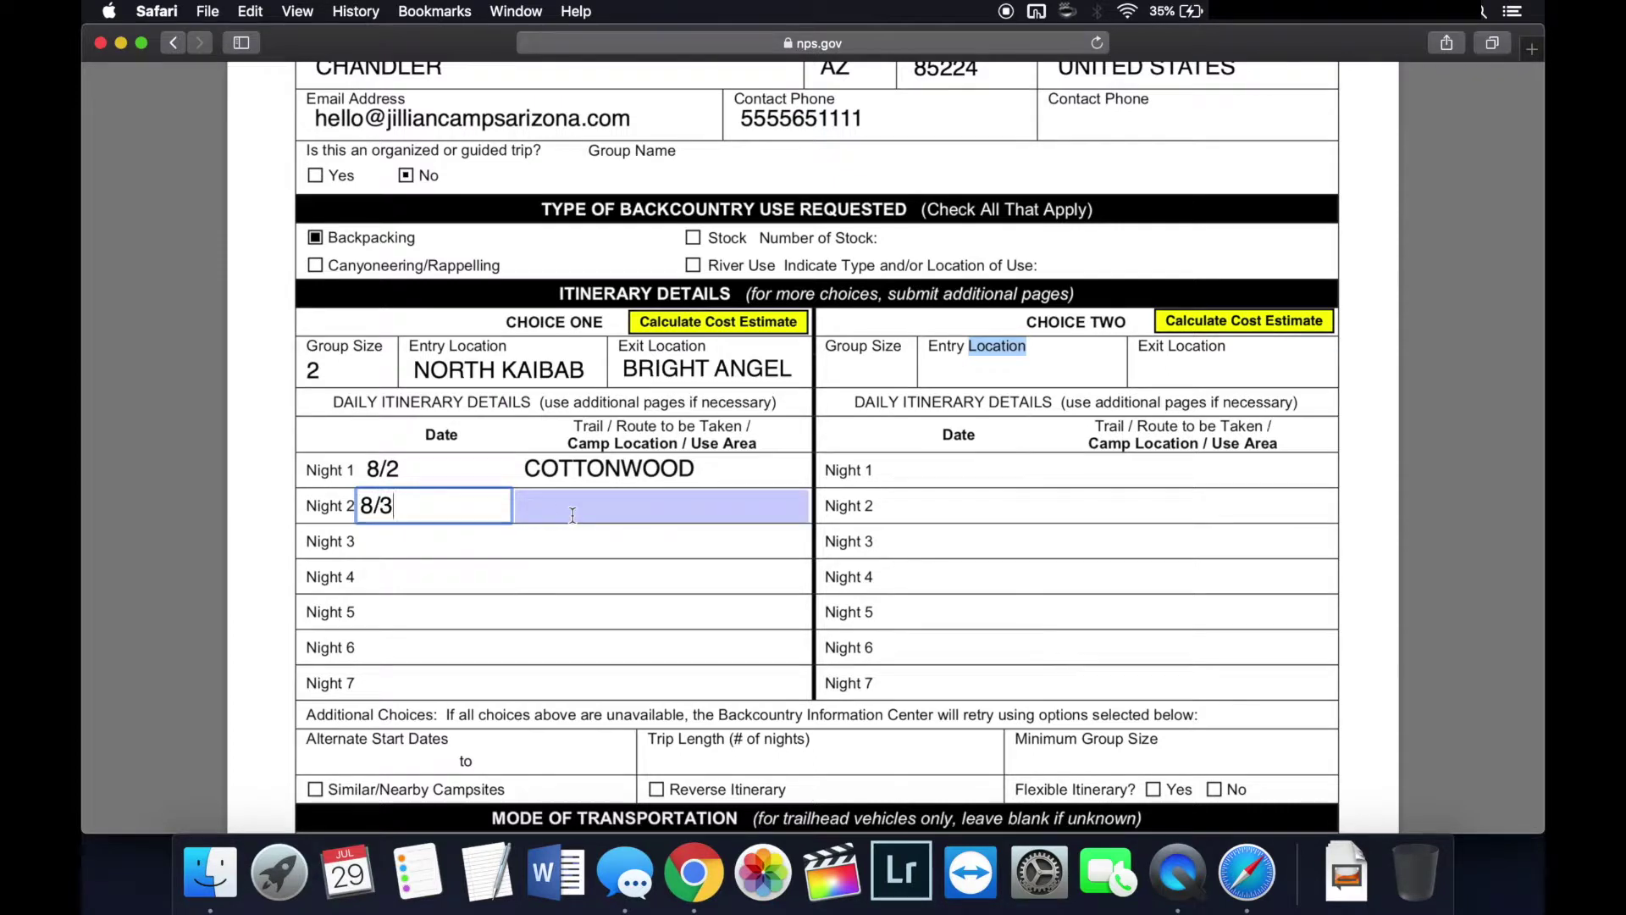
{"action": "type", "text": "BRIGHT ANGELA"}
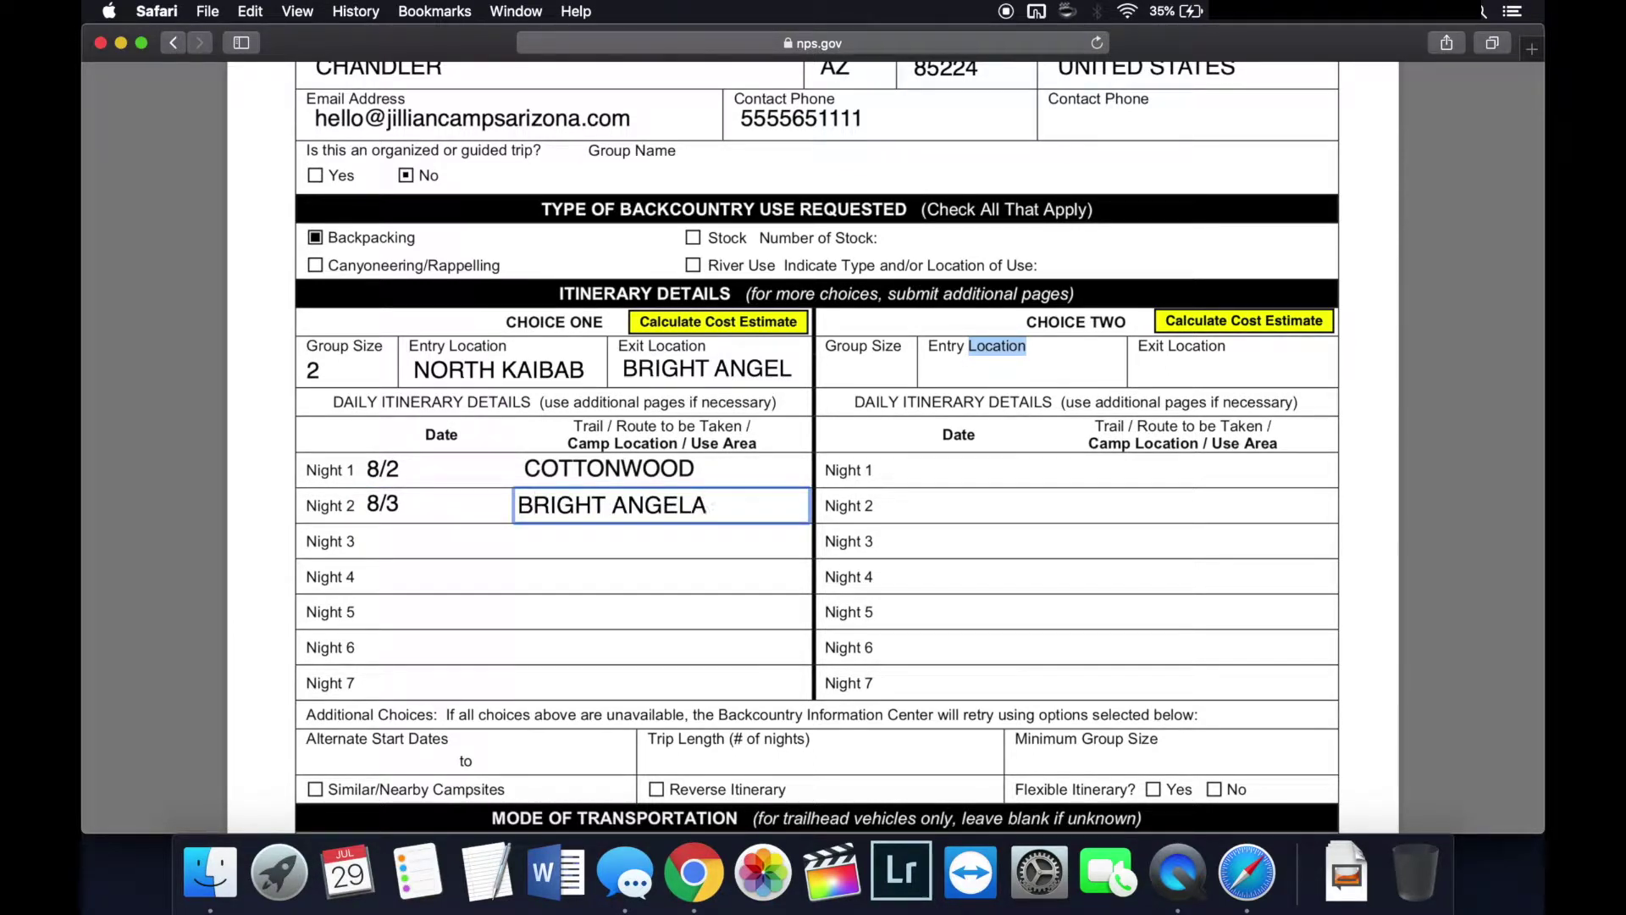
{"action": "key", "text": "BackSpace"}
Step: Set Choice One Night 3 to 8/4 at INDIAN GARDEN
{"action": "left_click", "coordinate": [403, 546]}
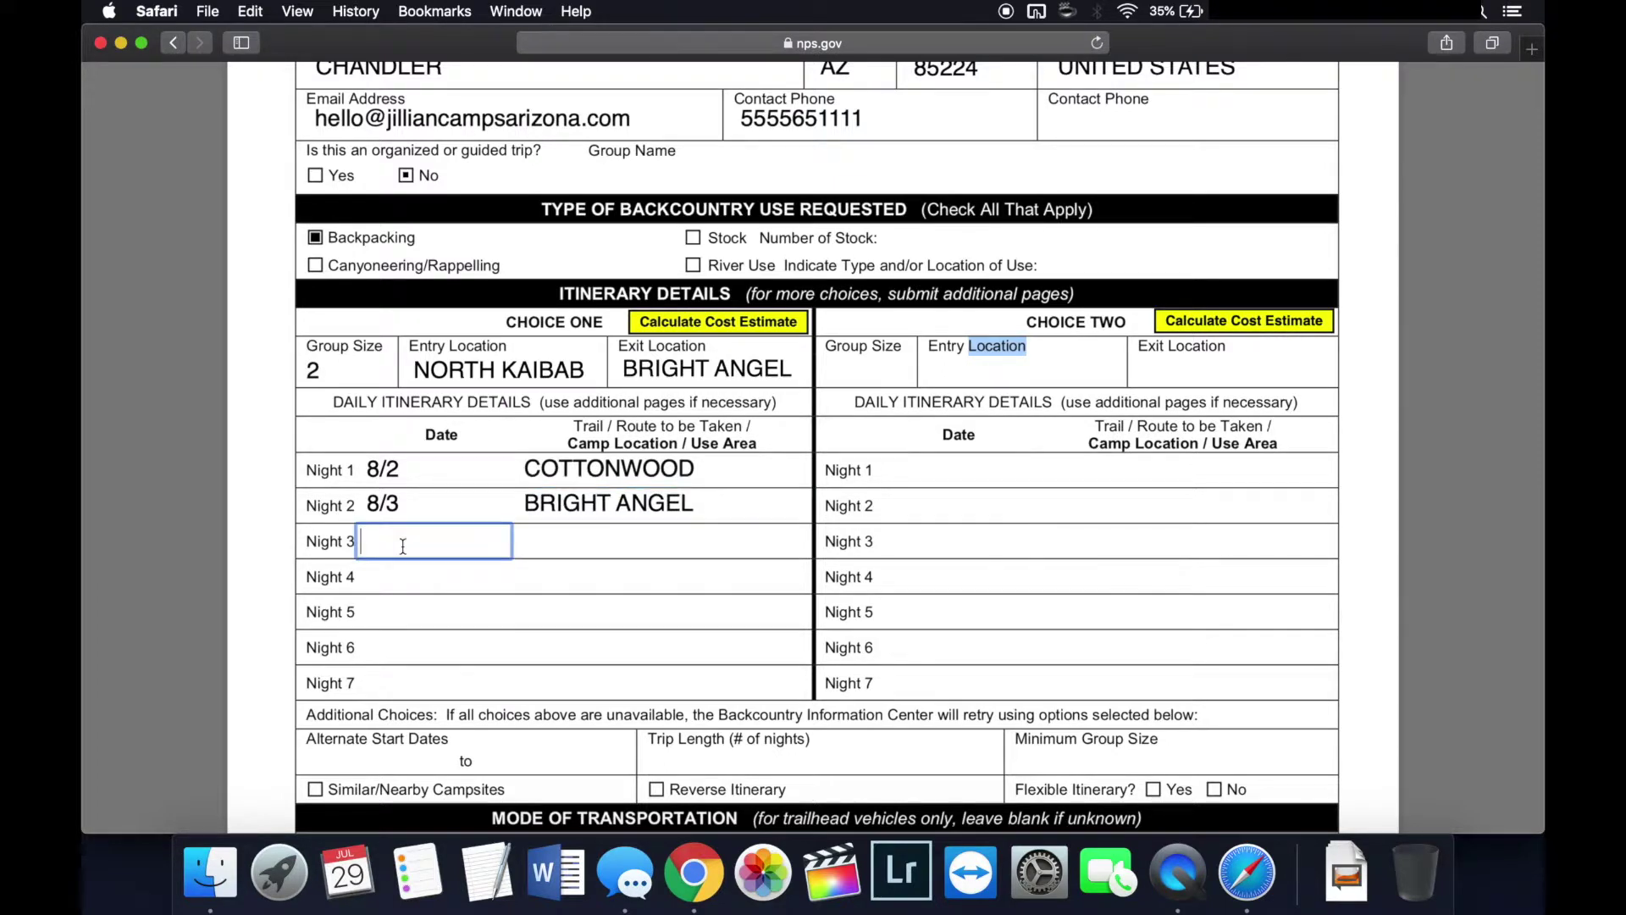
{"action": "type", "text": "8/4"}
{"action": "left_click", "coordinate": [618, 552]}
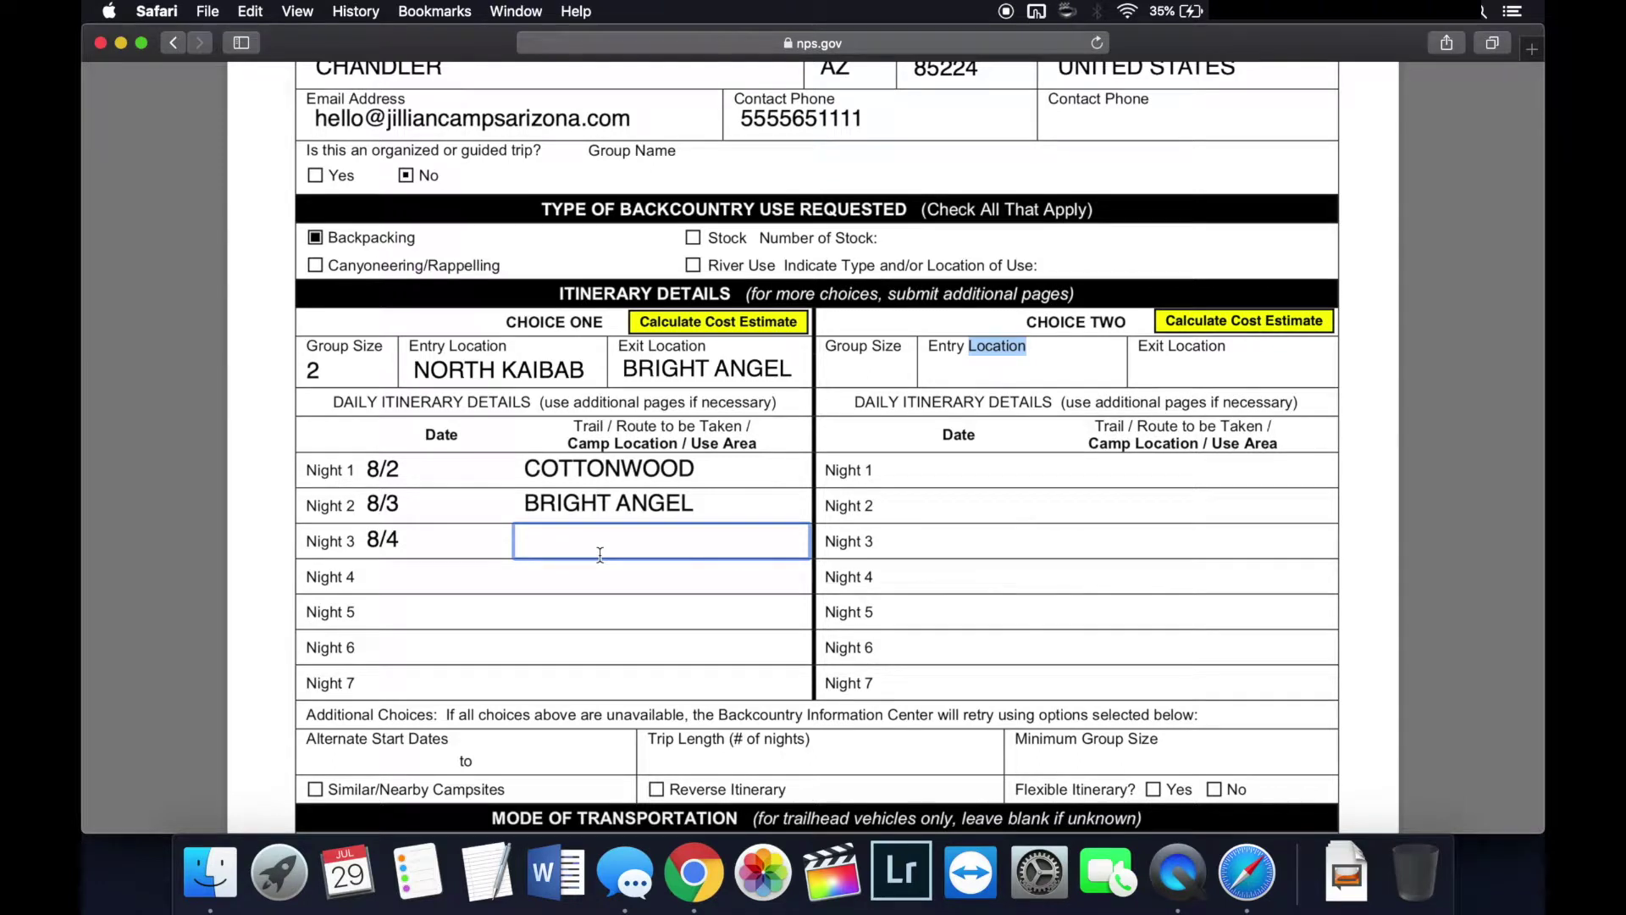
{"action": "type", "text": "INDIAN GARDEN"}
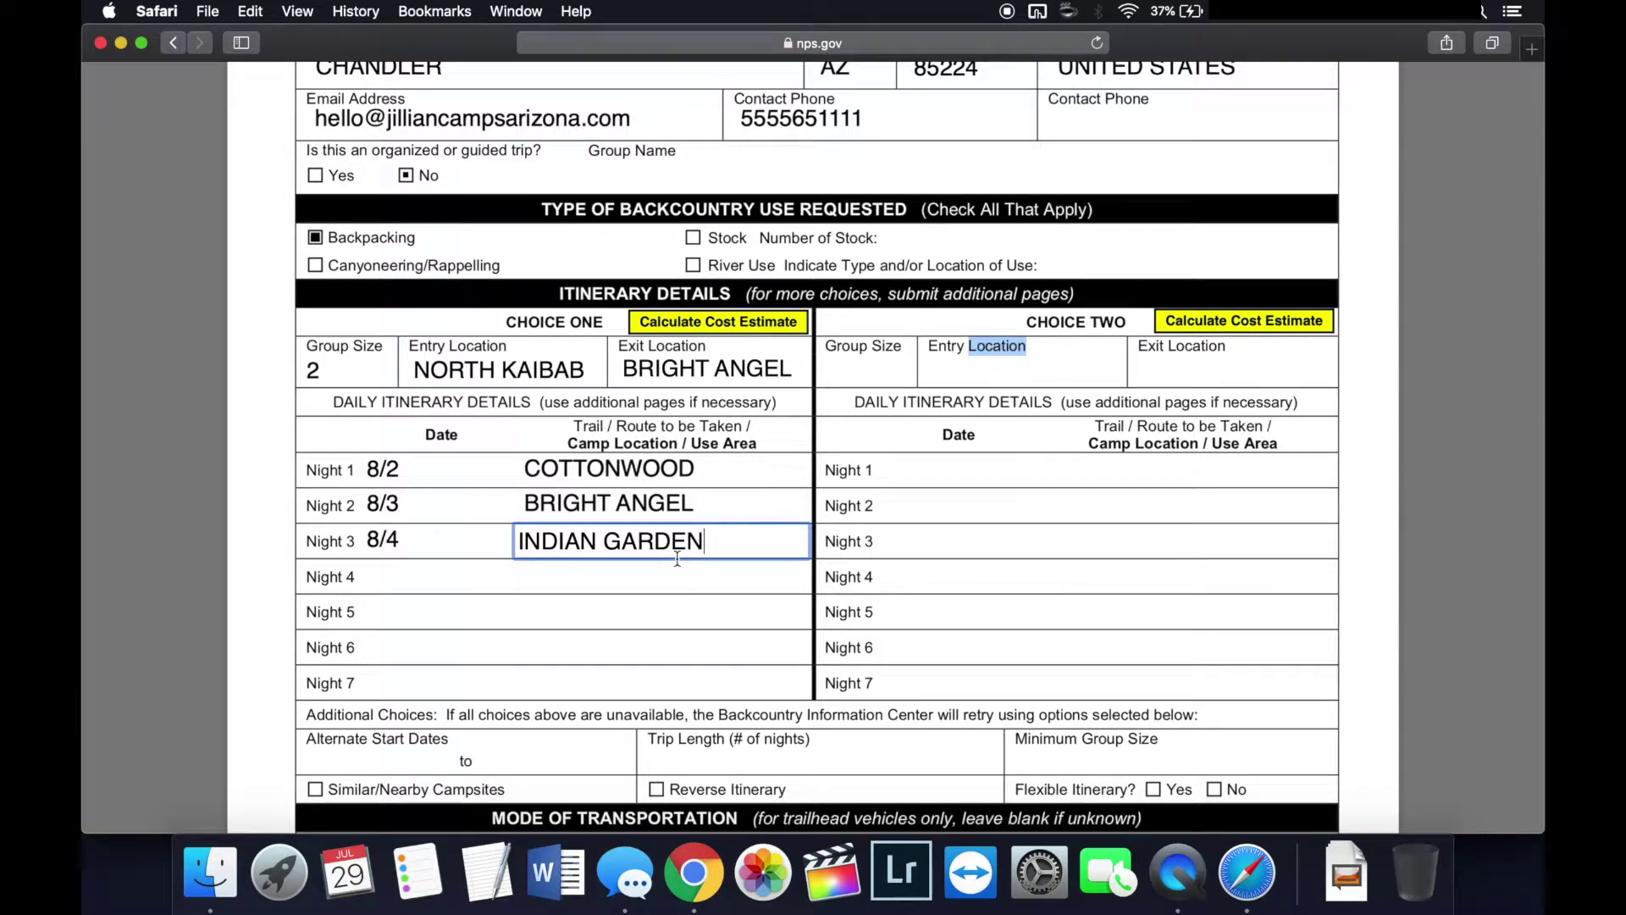
{"action": "left_click", "coordinate": [877, 377]}
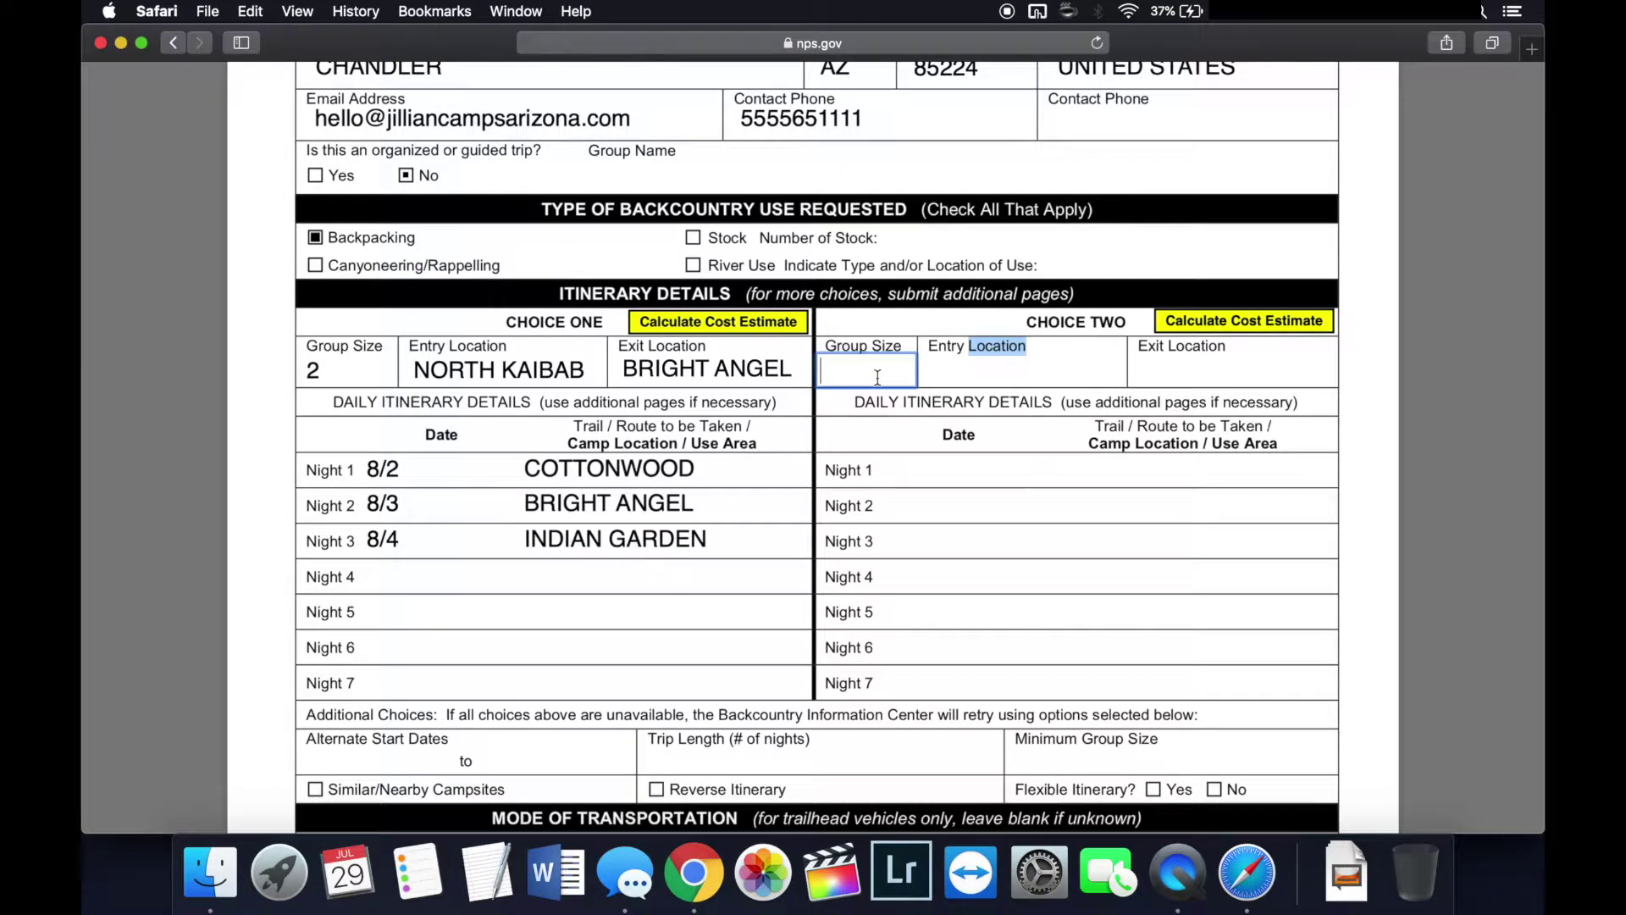
Step: Enter Choice Two group size 2, entry NORTH KAIBAB and exit BRIGHT ANGEL
{"action": "type", "text": "2"}
{"action": "left_click", "coordinate": [1004, 362]}
{"action": "type", "text": "NORTH "}
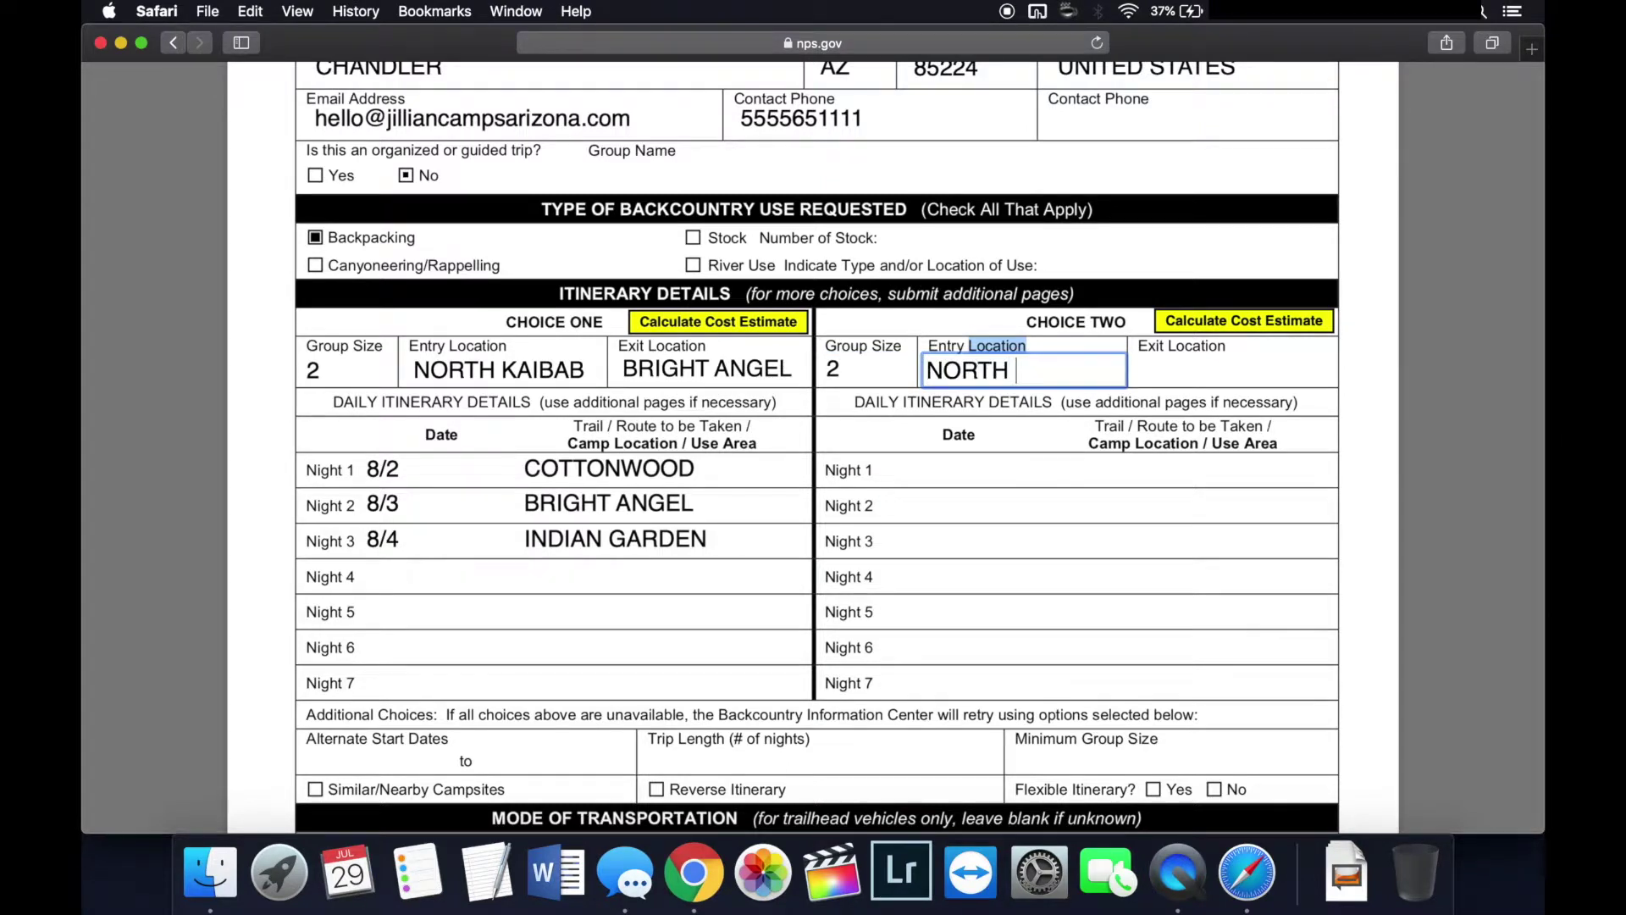
{"action": "type", "text": "KAIBAB"}
{"action": "left_click", "coordinate": [1160, 372]}
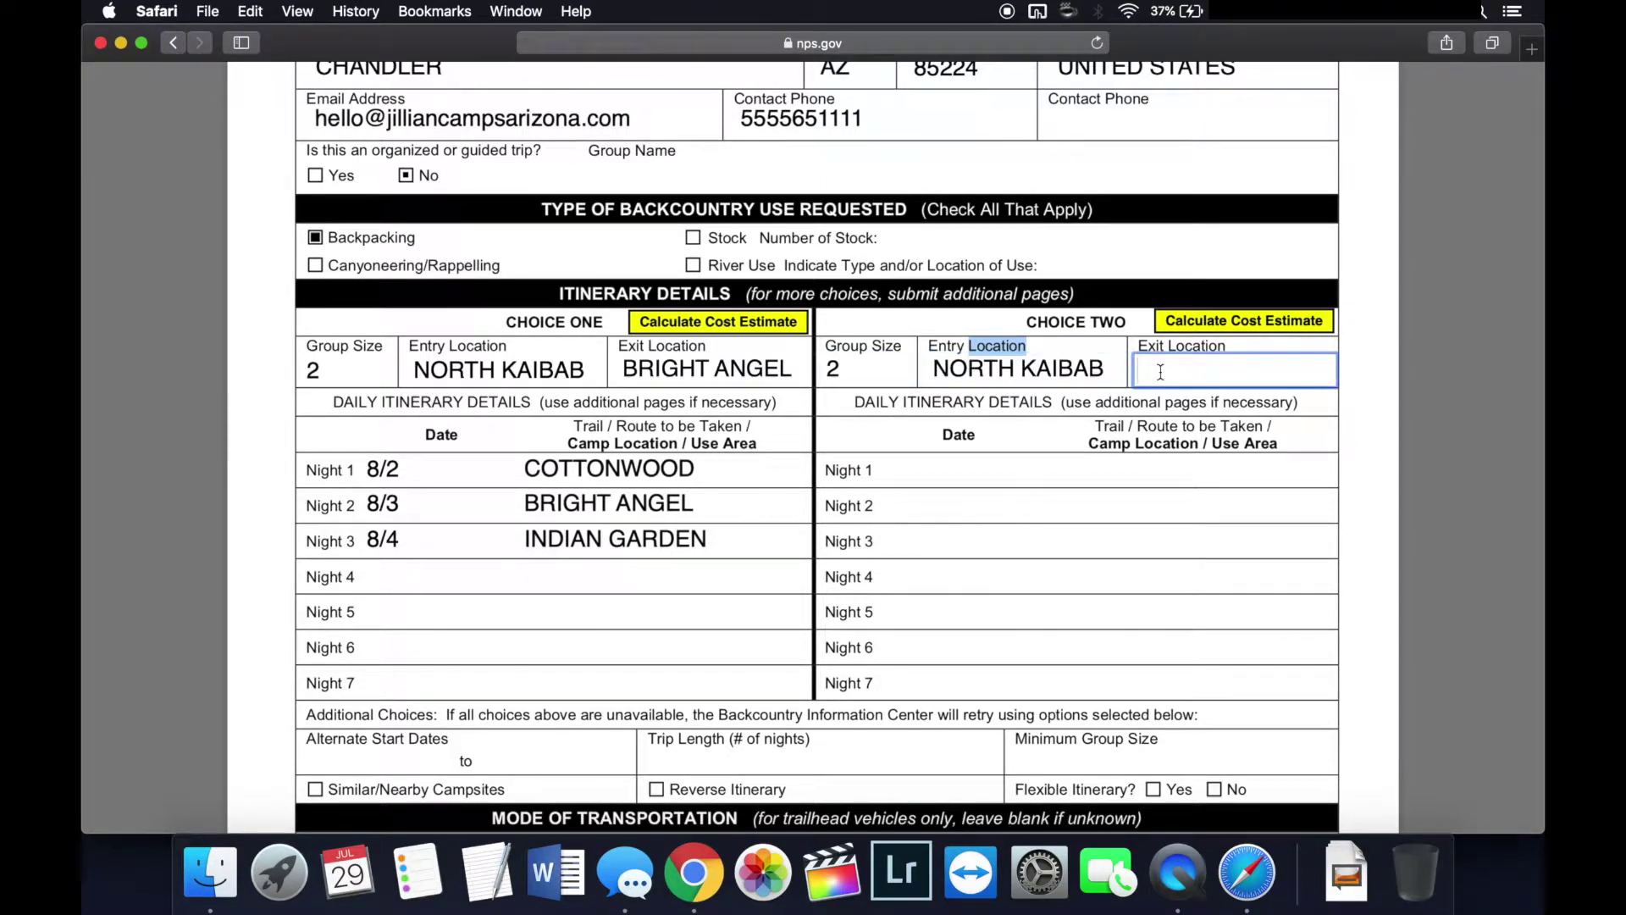
{"action": "type", "text": "BRIGHT ANGEL"}
Step: Fill Choice Two nights: 8/3 COTTONWOOD, 8/4 BRIGHT ANGEL, 8/5 INDIAN GARDEN
{"action": "left_click", "coordinate": [948, 477]}
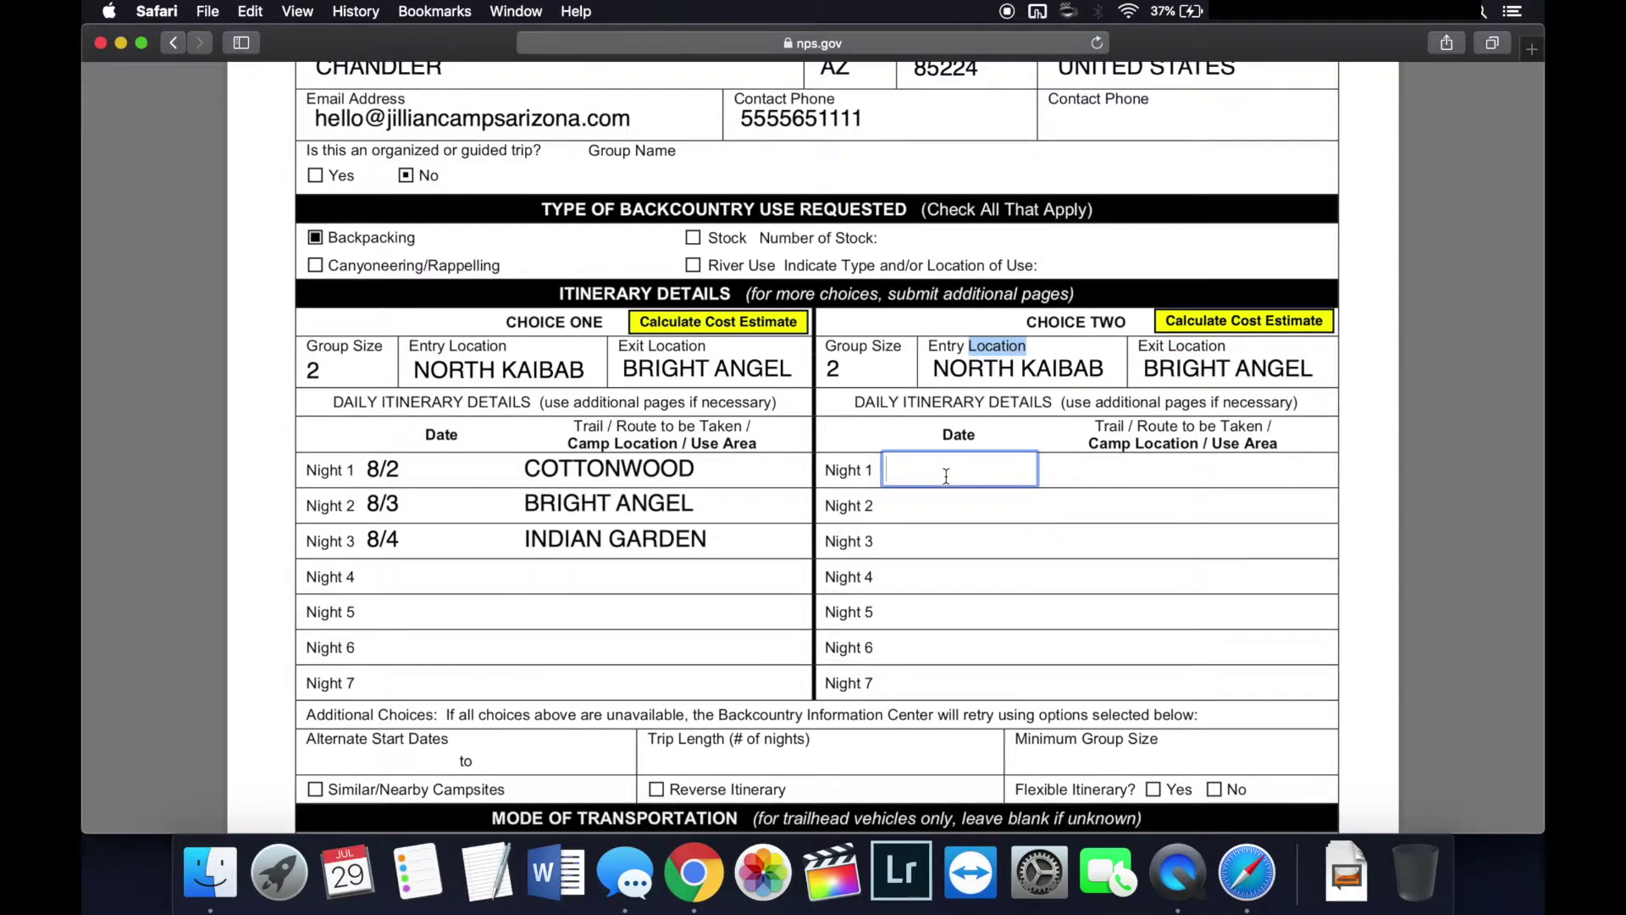
{"action": "type", "text": "8/3"}
{"action": "key", "text": "Tab"}
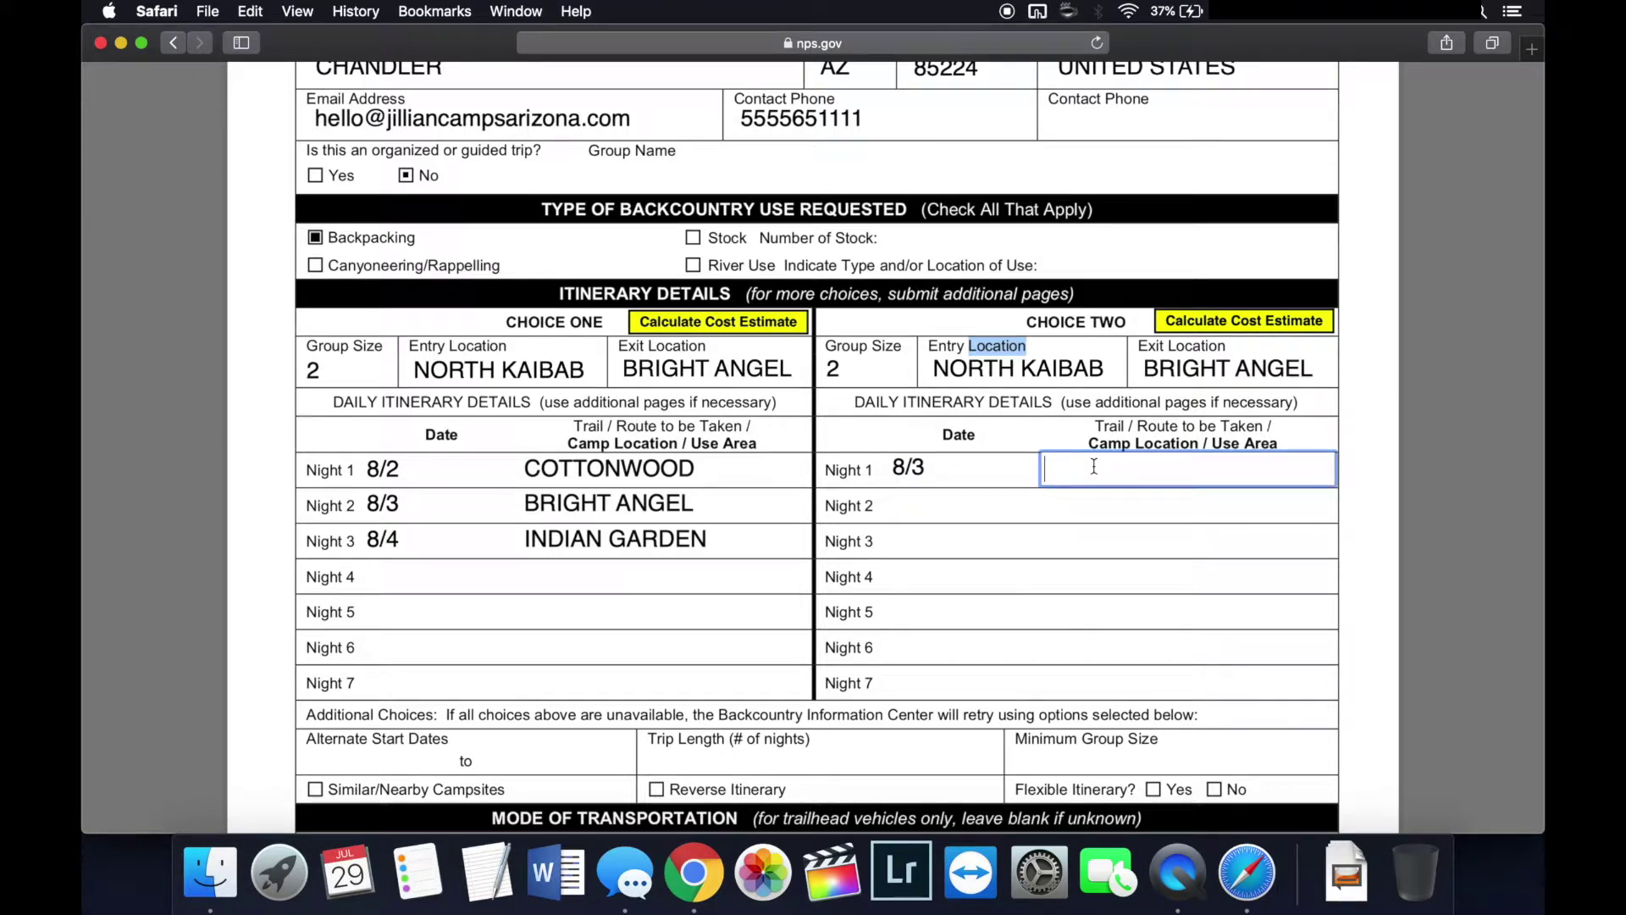
{"action": "type", "text": "COTTONWOOD"}
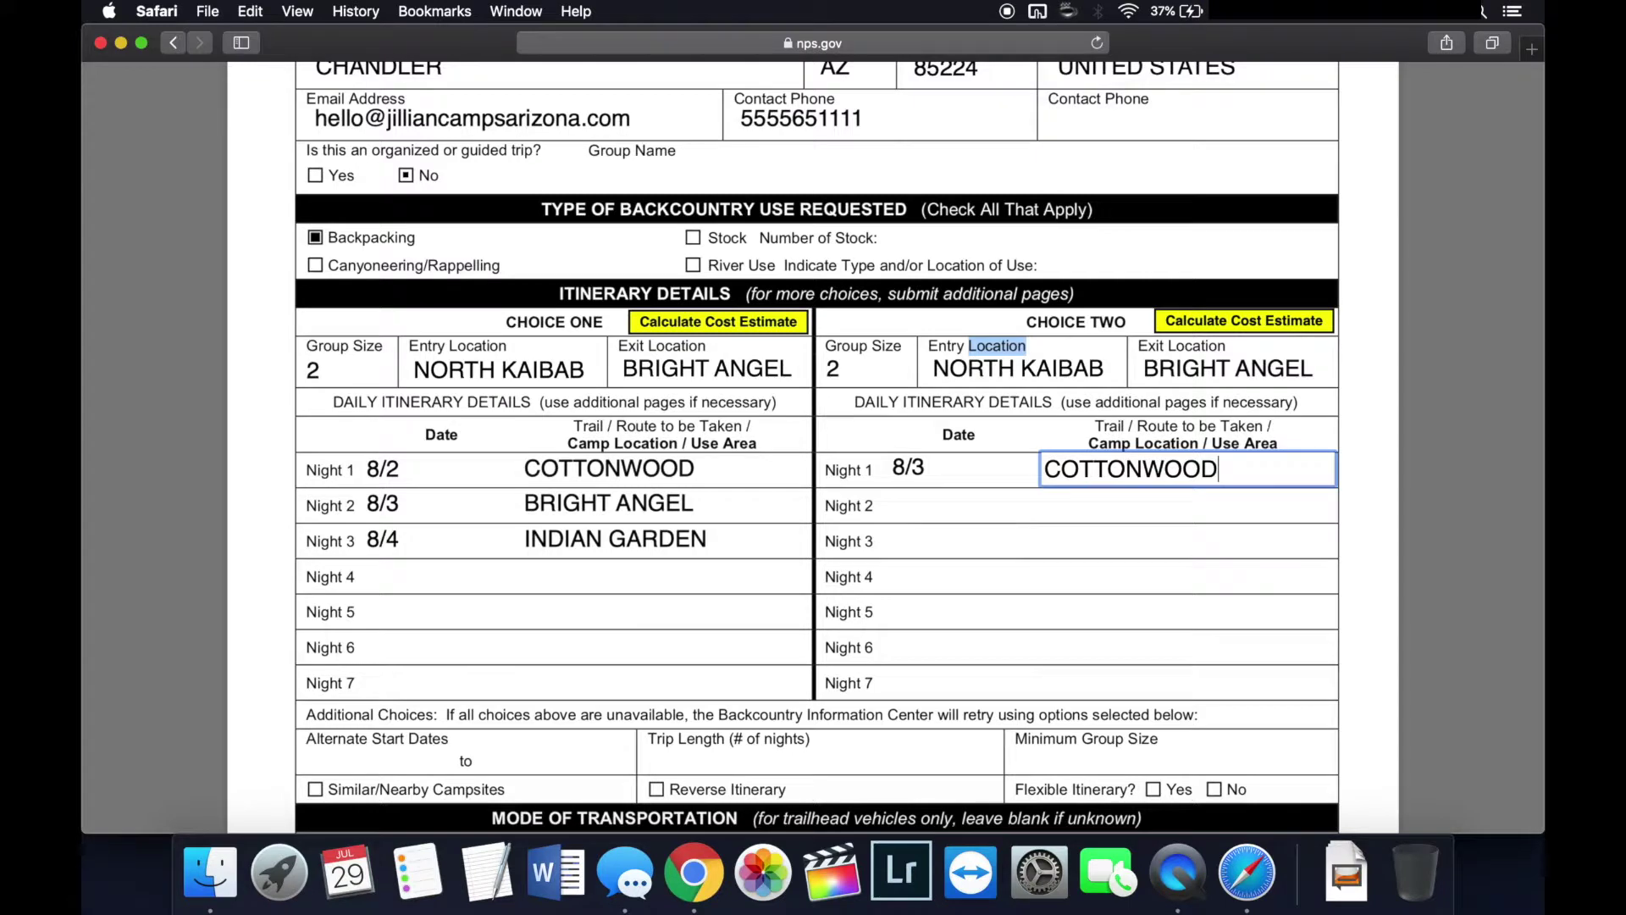
{"action": "left_click", "coordinate": [949, 505]}
{"action": "type", "text": "8/4"}
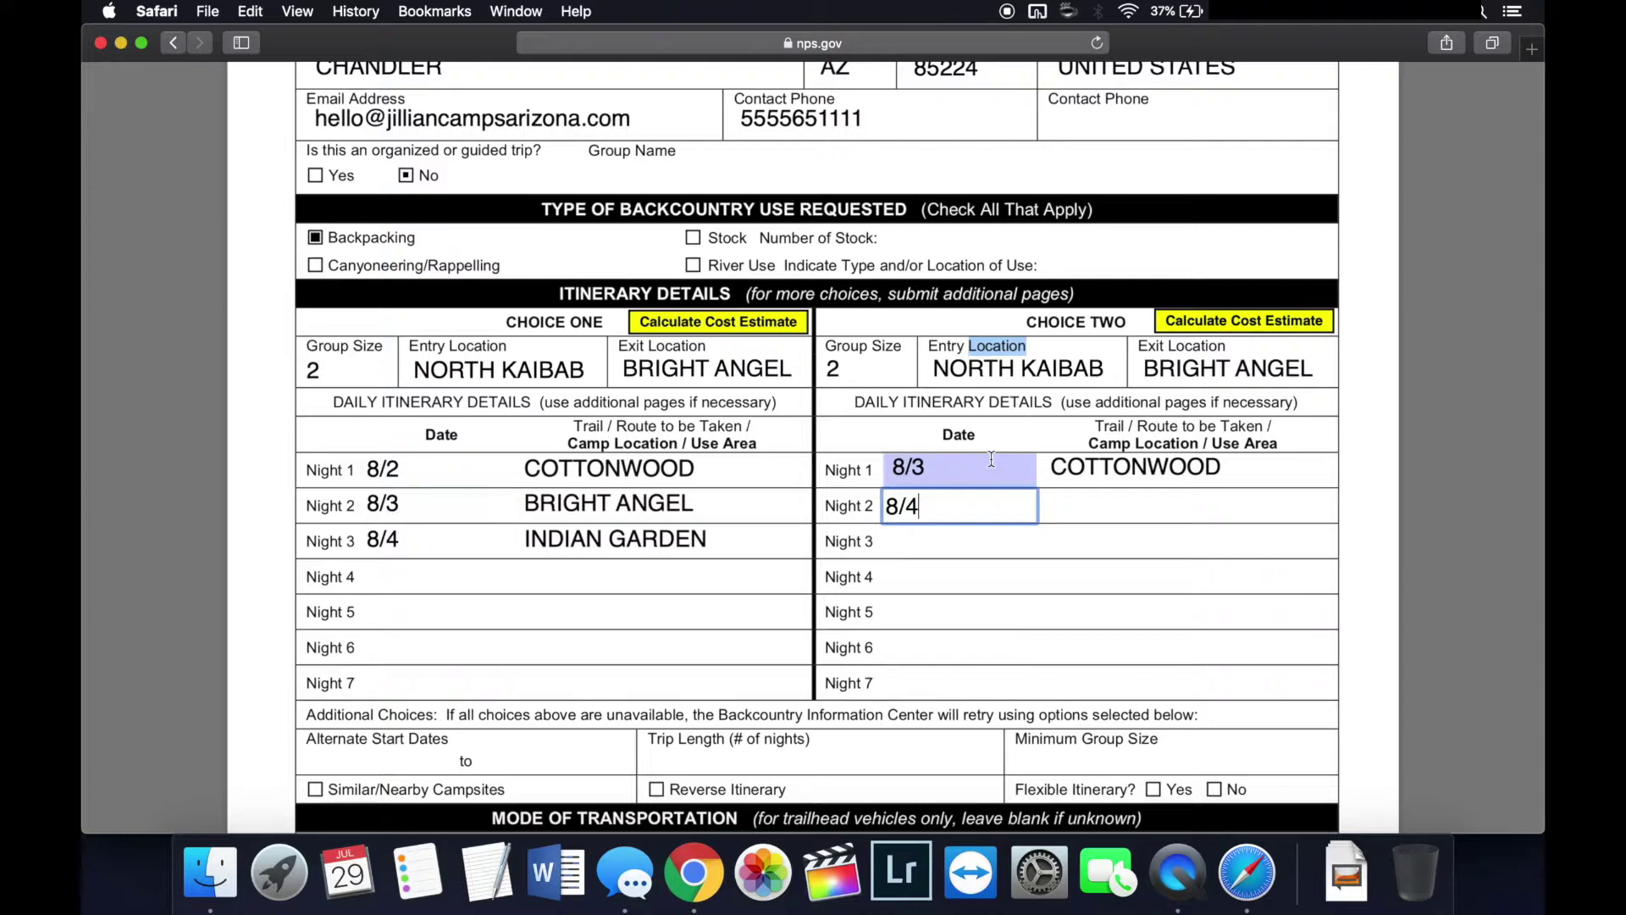
{"action": "left_click", "coordinate": [1106, 512]}
{"action": "type", "text": "BRIGHT ANGEL"}
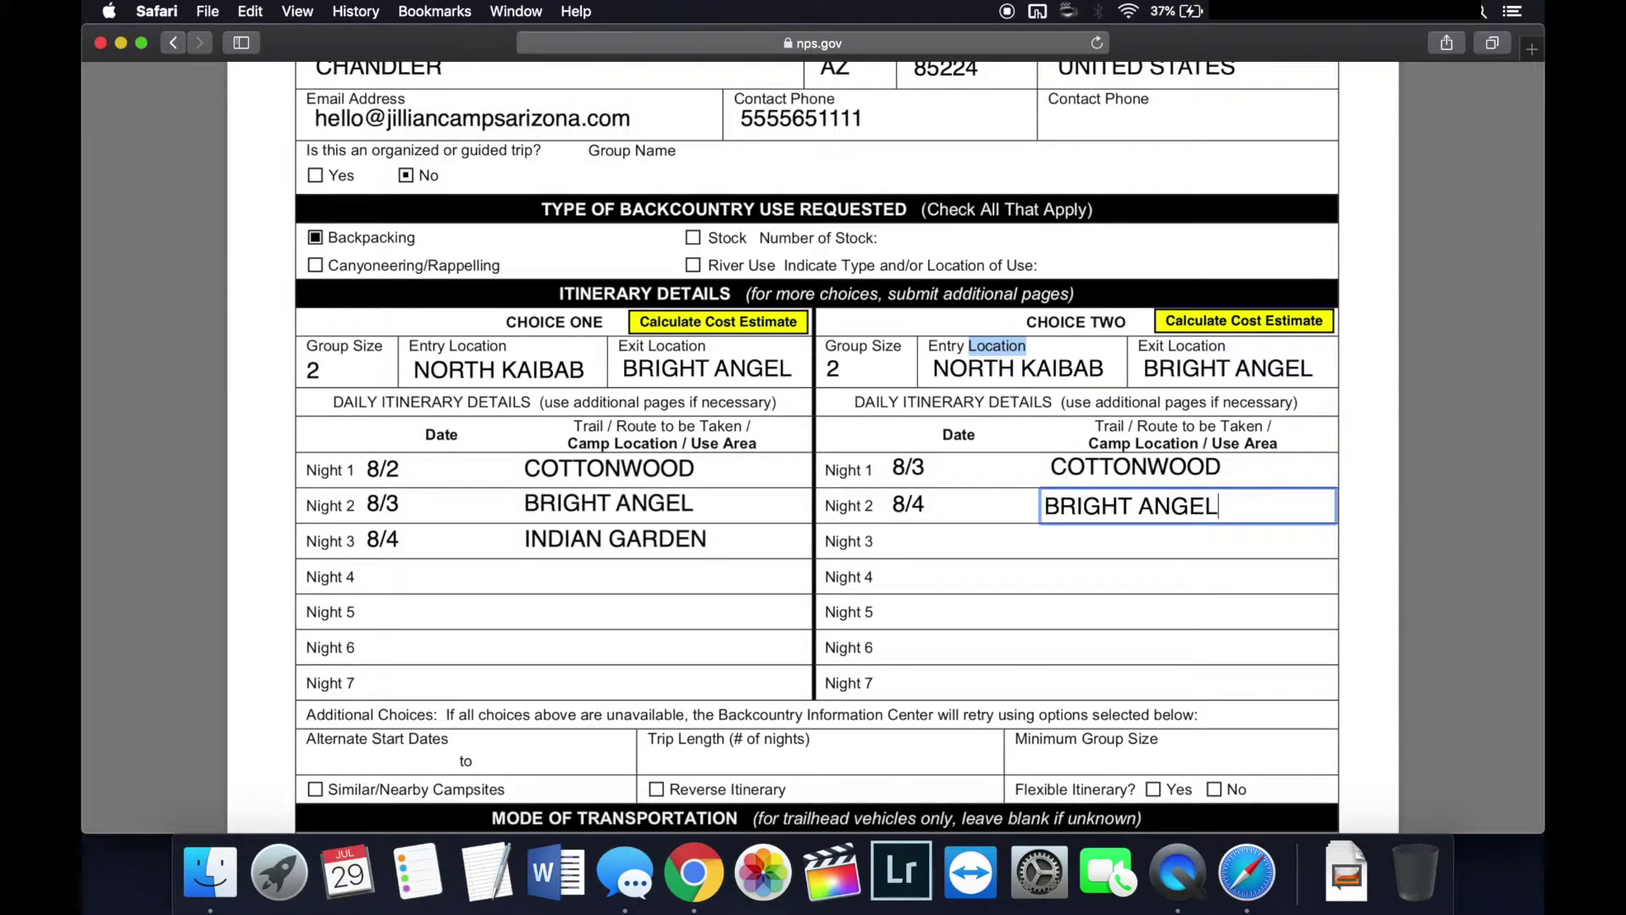
{"action": "left_click", "coordinate": [955, 545]}
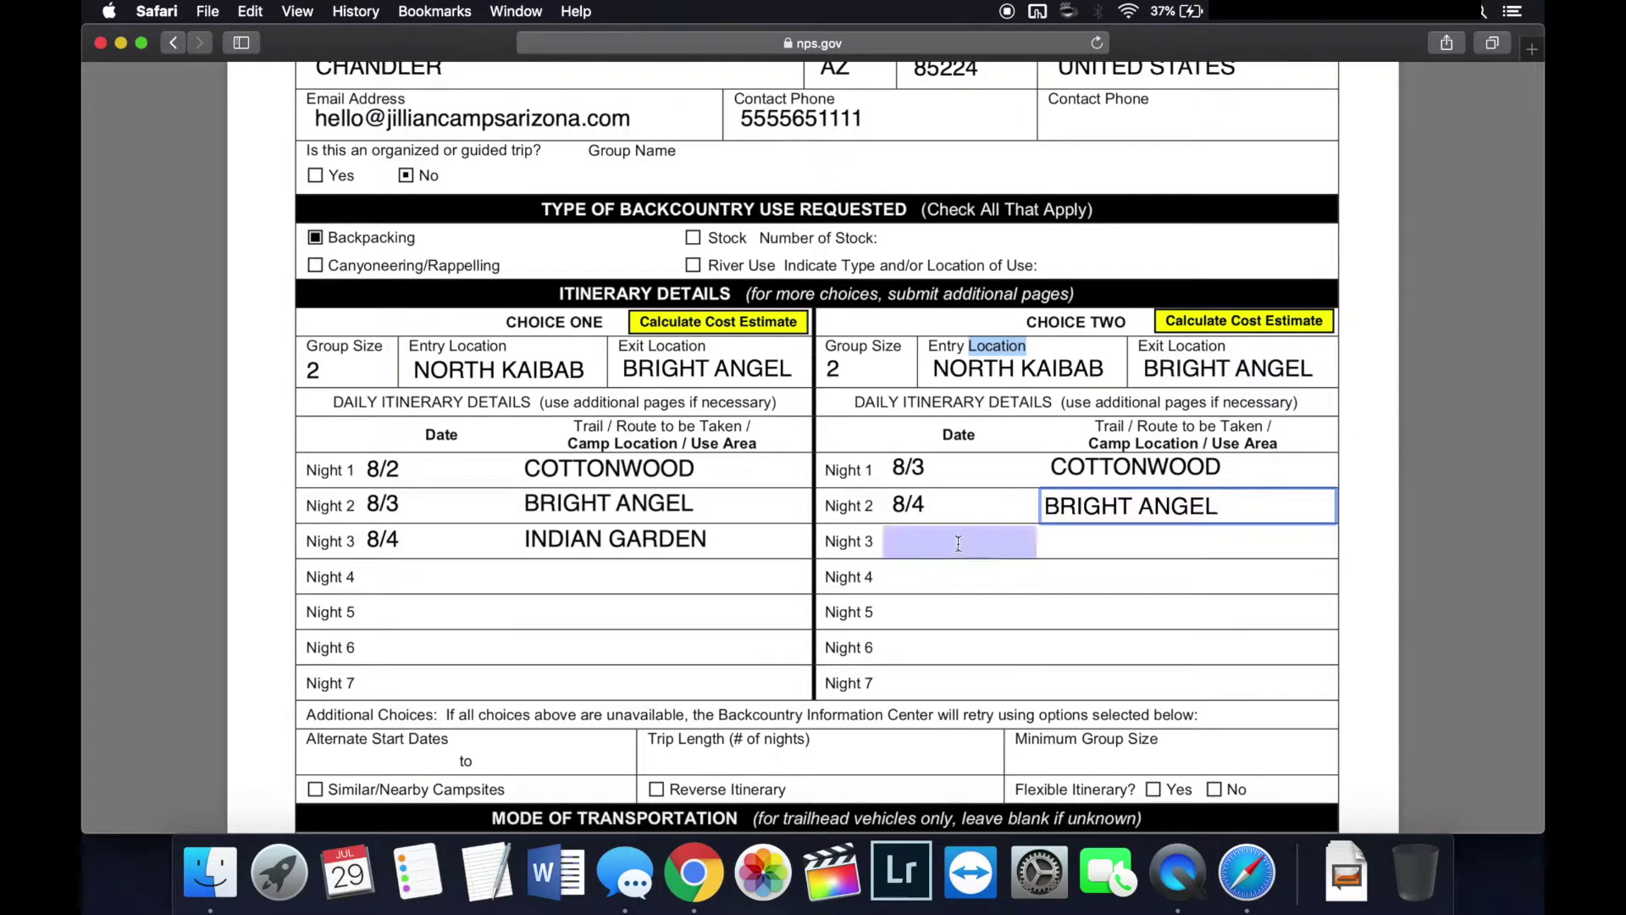
{"action": "type", "text": "8/5"}
{"action": "left_click", "coordinate": [1101, 541]}
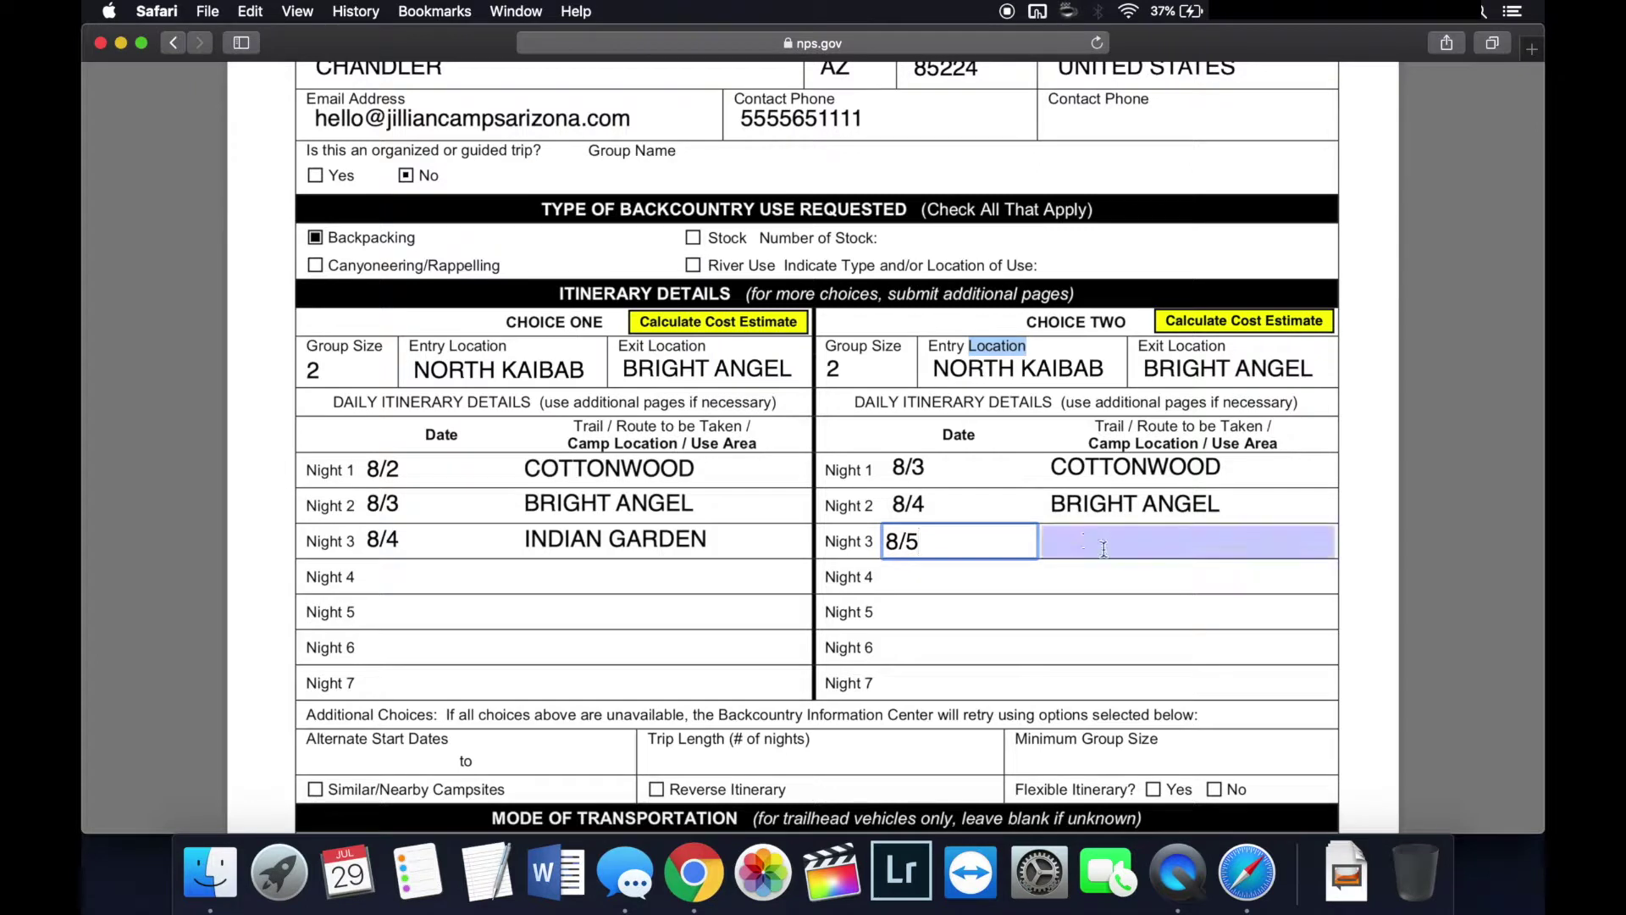
{"action": "type", "text": "INDIAN GARDEN"}
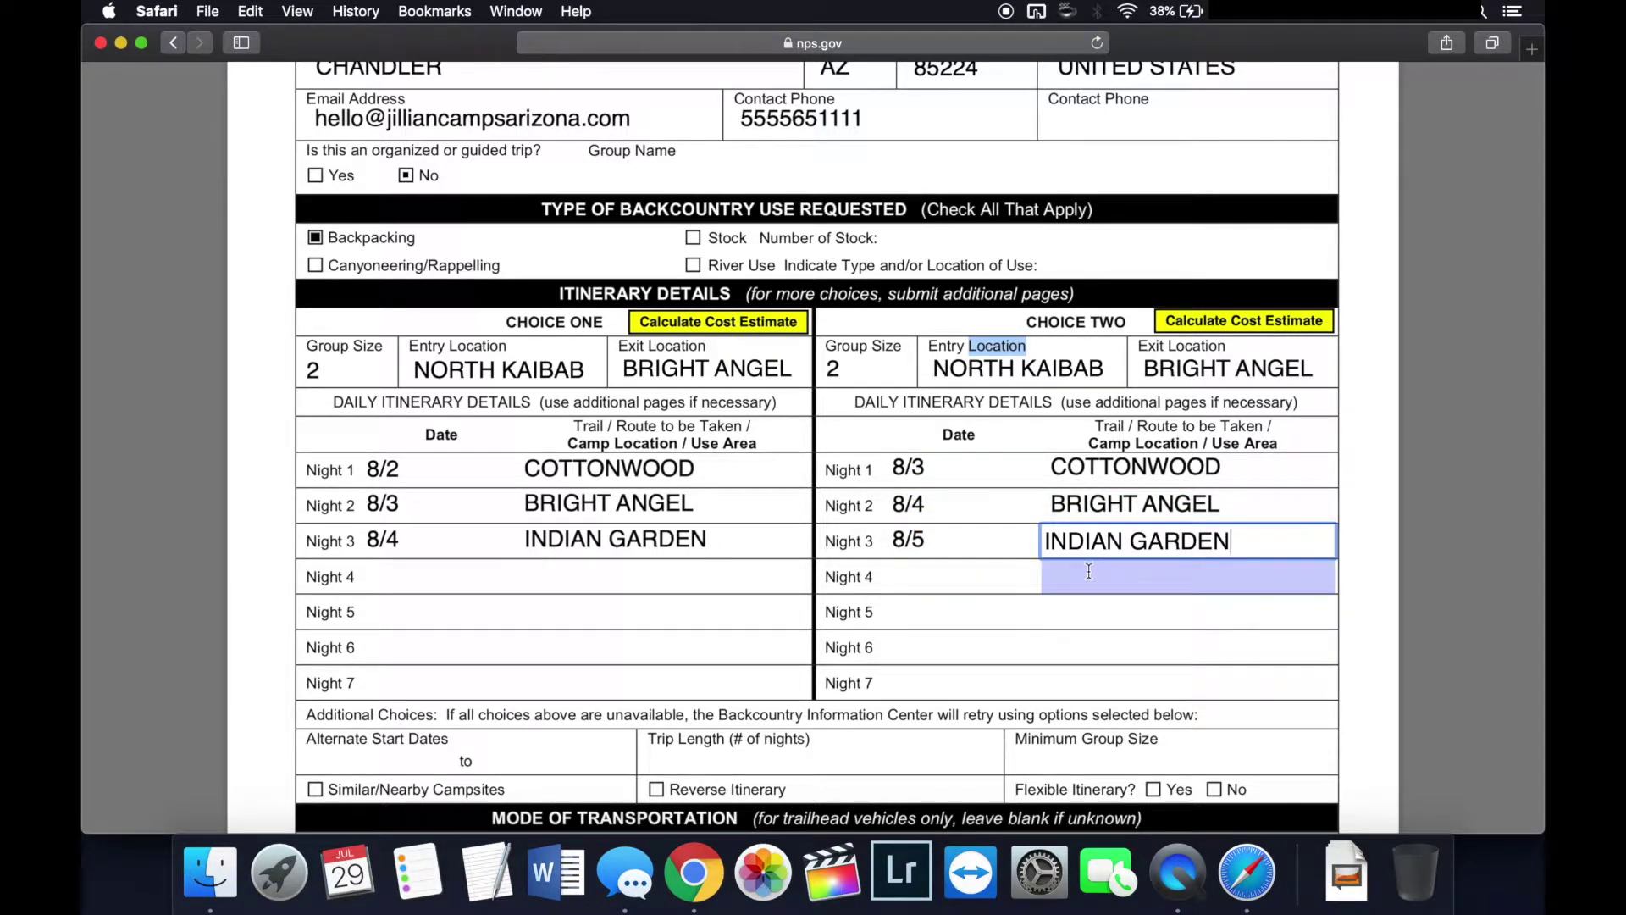
Step: Enter alternate start dates from 8/10 to 8/13 under Additional Choices
{"action": "scroll", "coordinate": [1016, 555], "scroll_direction": "down", "scroll_amount": 3}
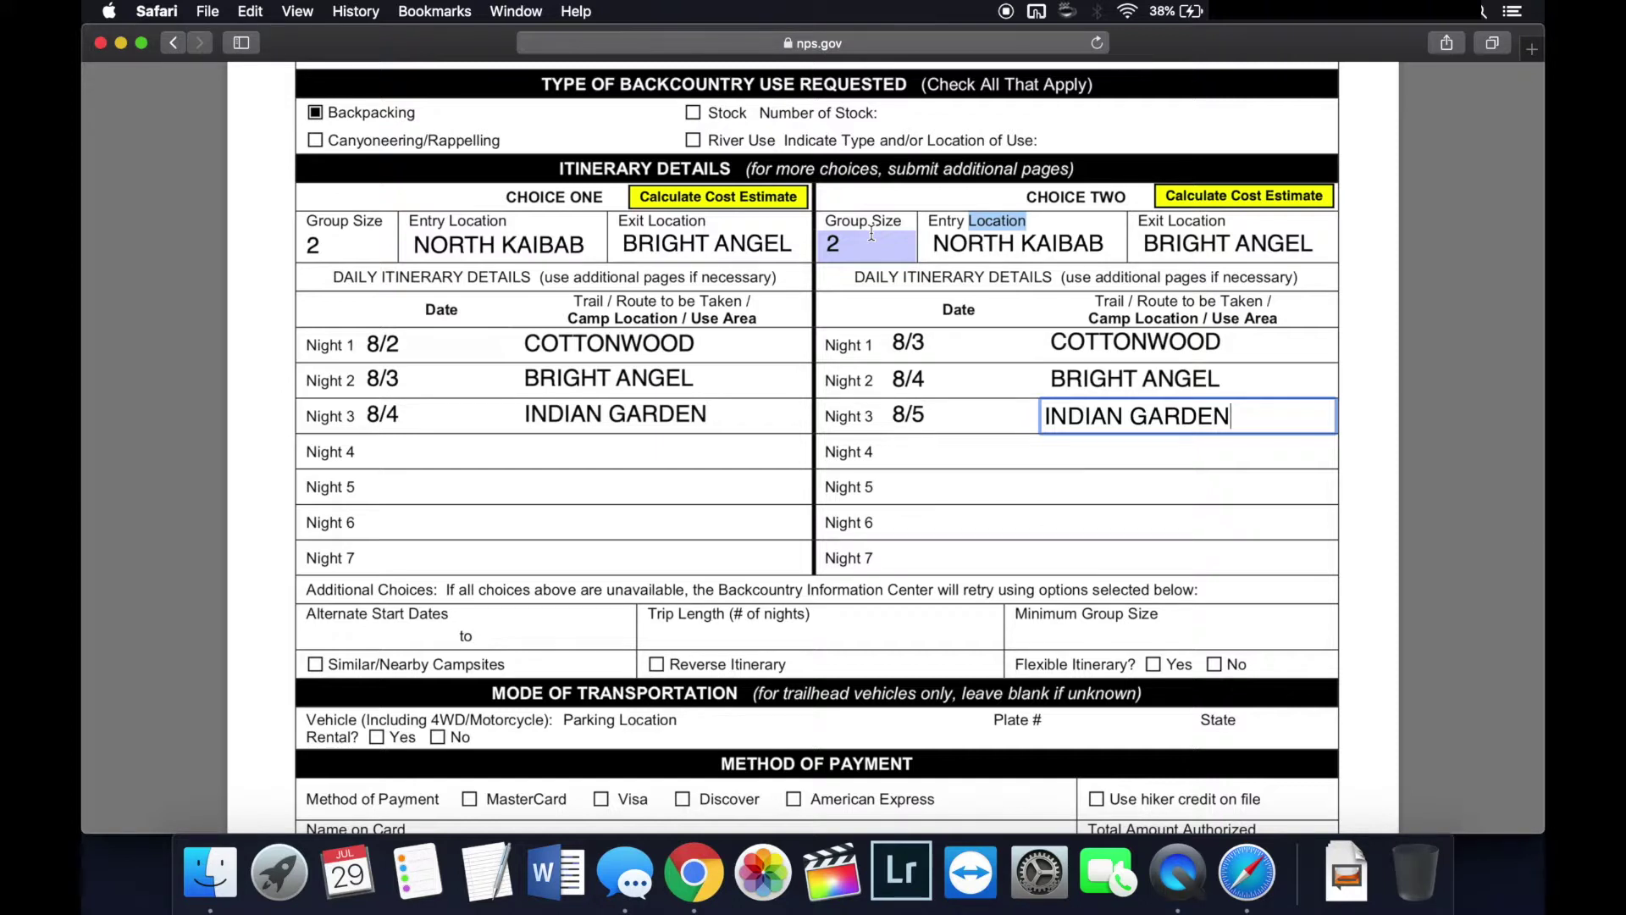
{"action": "left_click", "coordinate": [409, 647]}
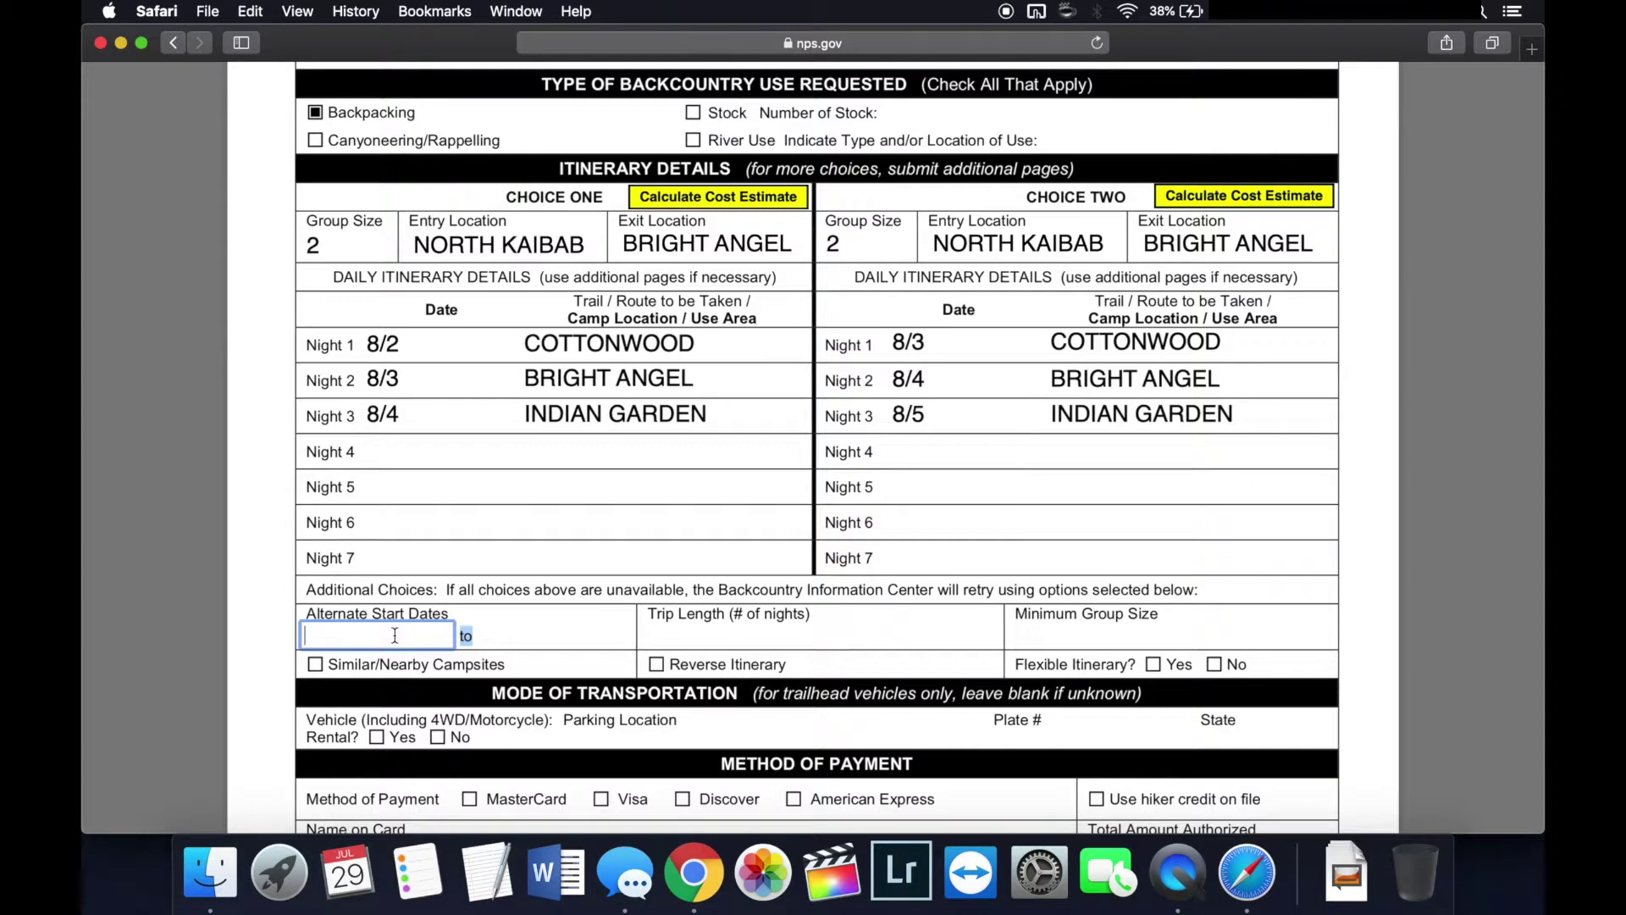
{"action": "type", "text": "8/10"}
{"action": "key", "text": "Tab"}
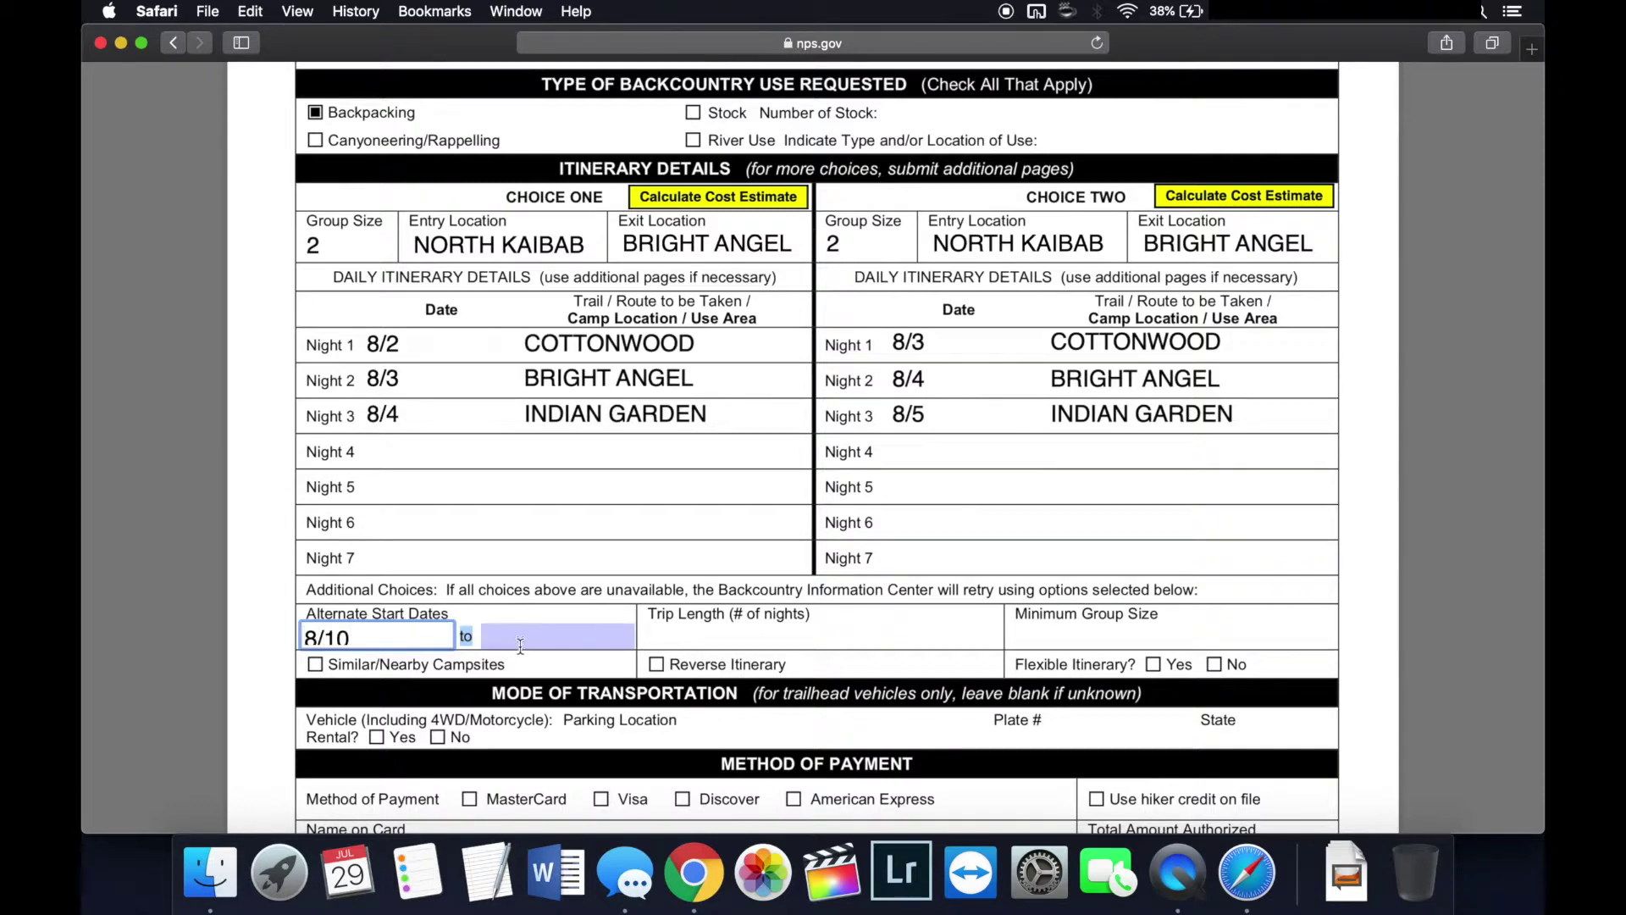
{"action": "type", "text": "8/13"}
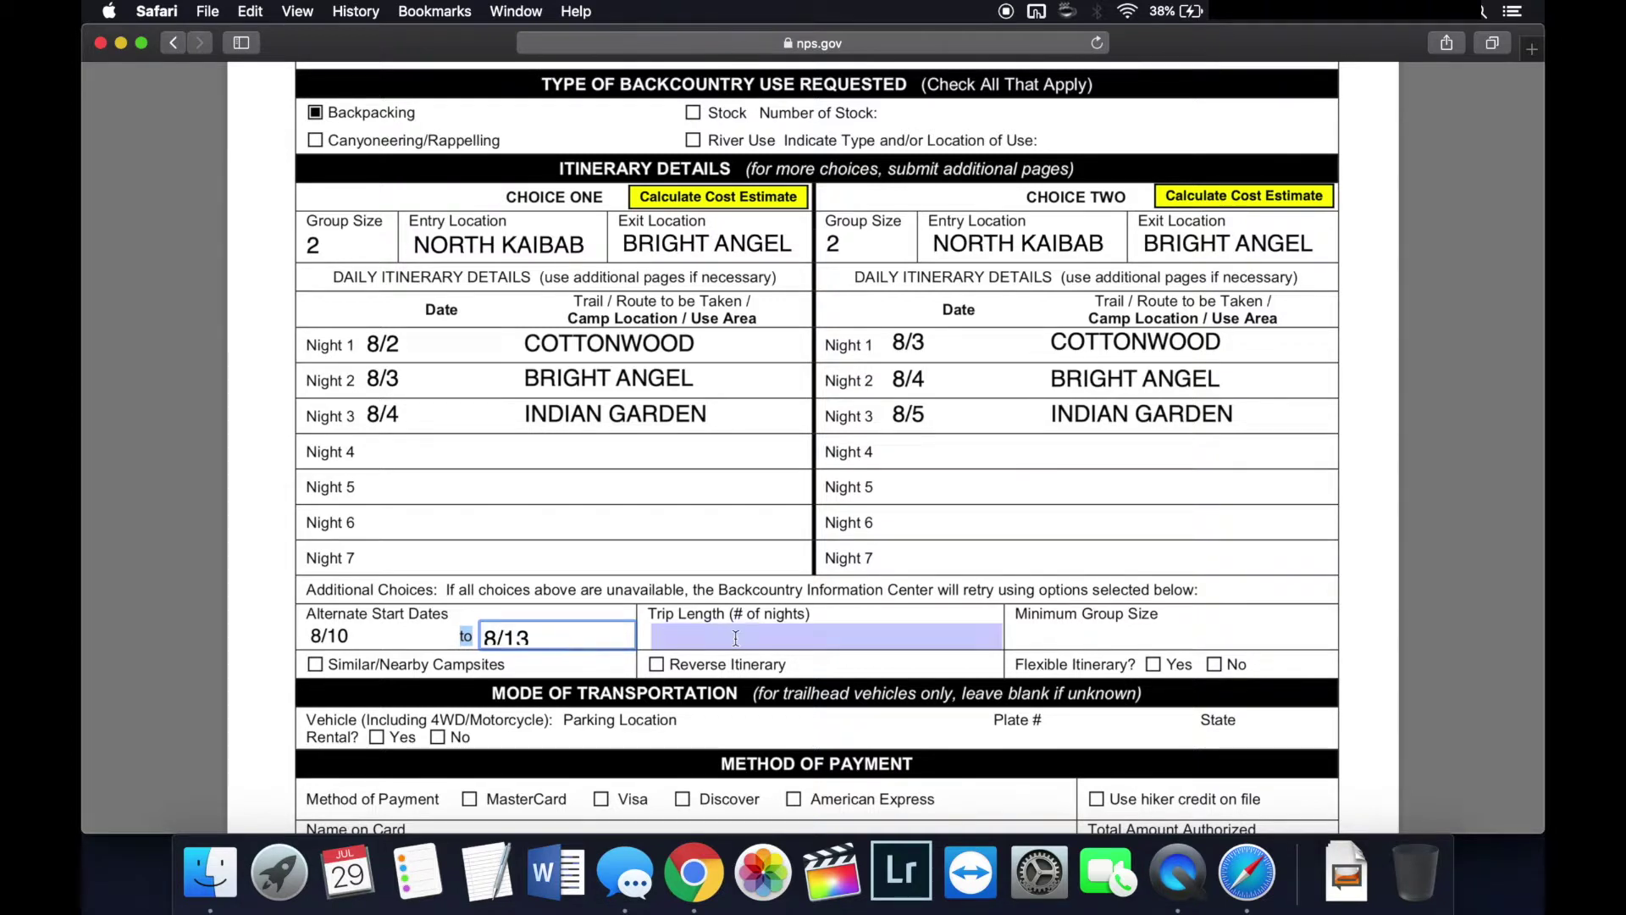
{"action": "left_click", "coordinate": [729, 641]}
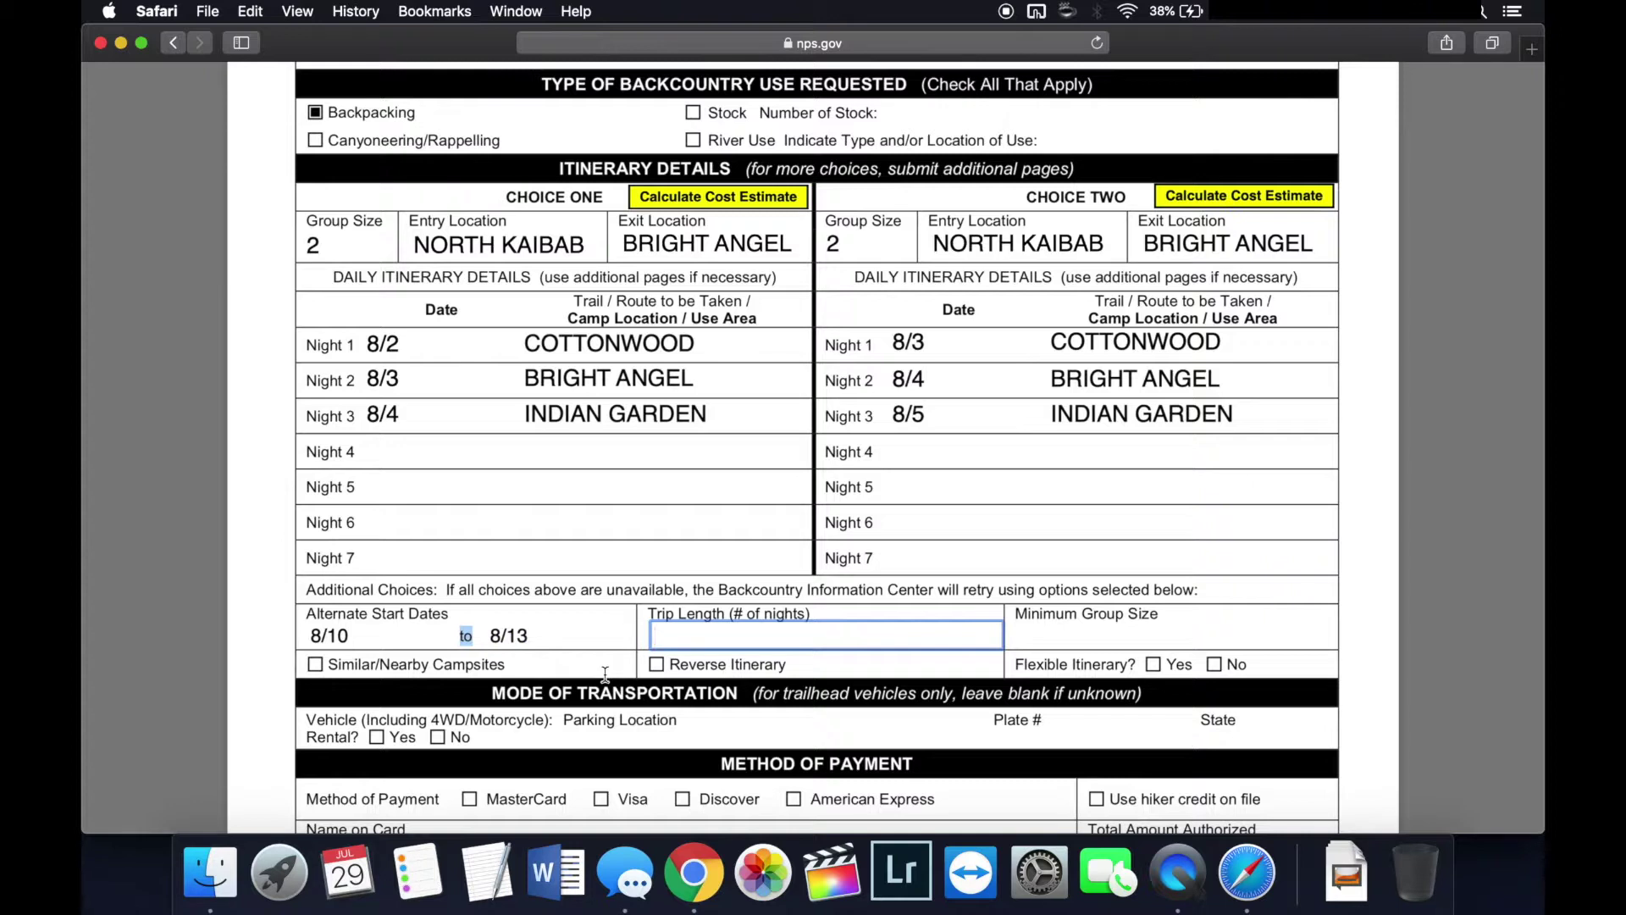
{"action": "scroll", "coordinate": [604, 674], "scroll_direction": "down", "scroll_amount": 4}
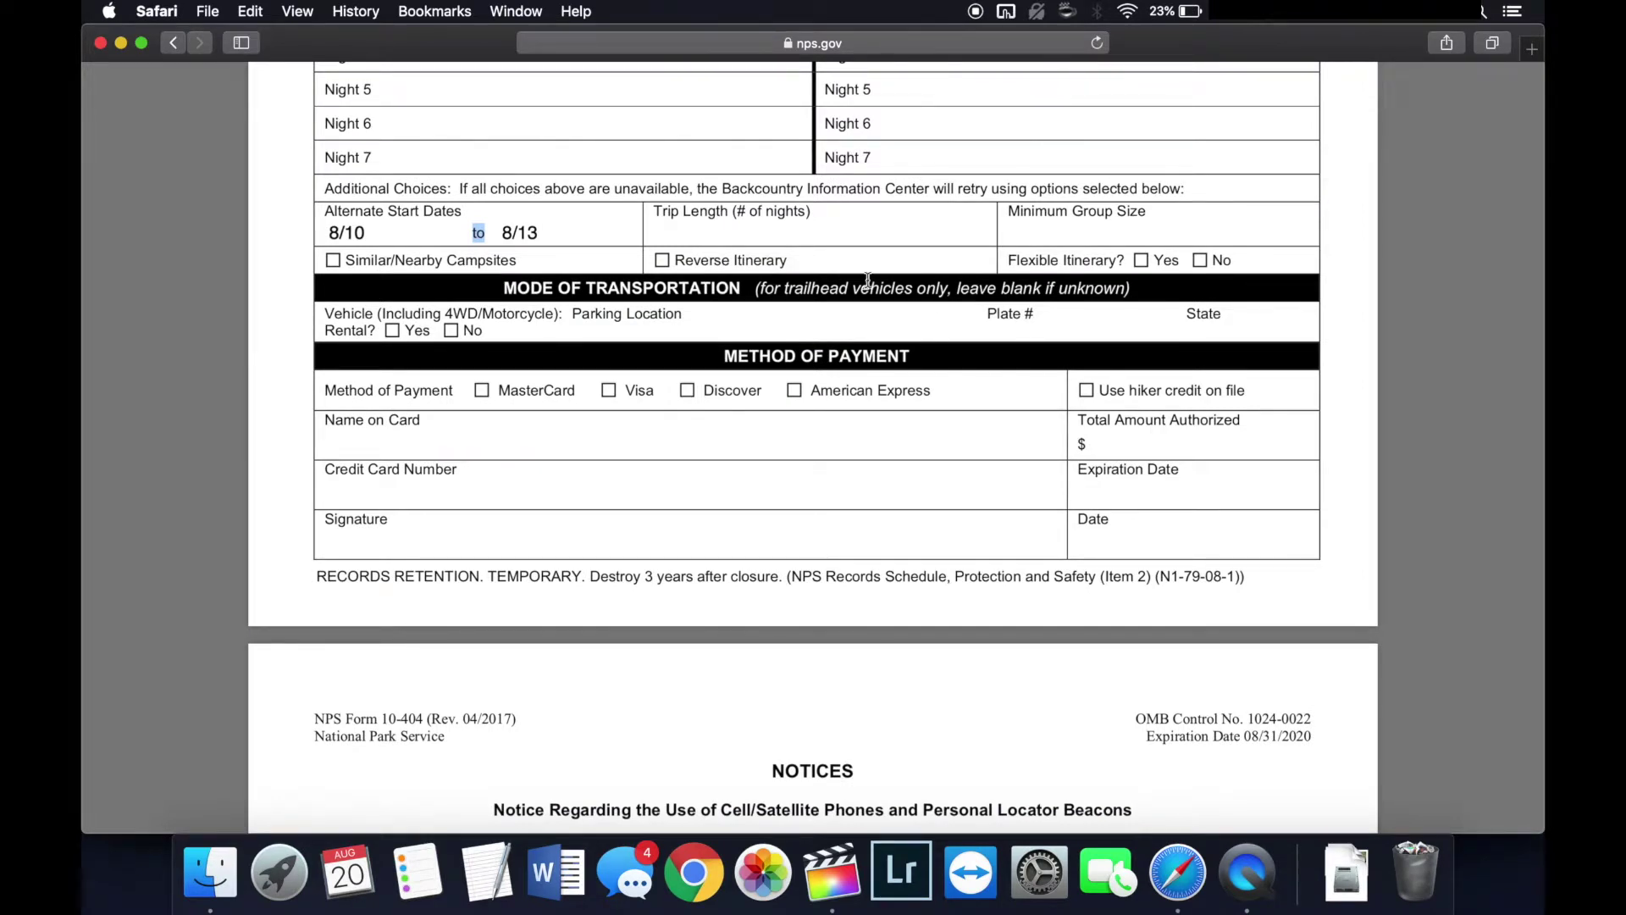
Step: Mark the vehicle as not rental, parked at North Rim Grand Canyon, state Arizona
{"action": "left_click", "coordinate": [451, 333]}
{"action": "left_click", "coordinate": [625, 330]}
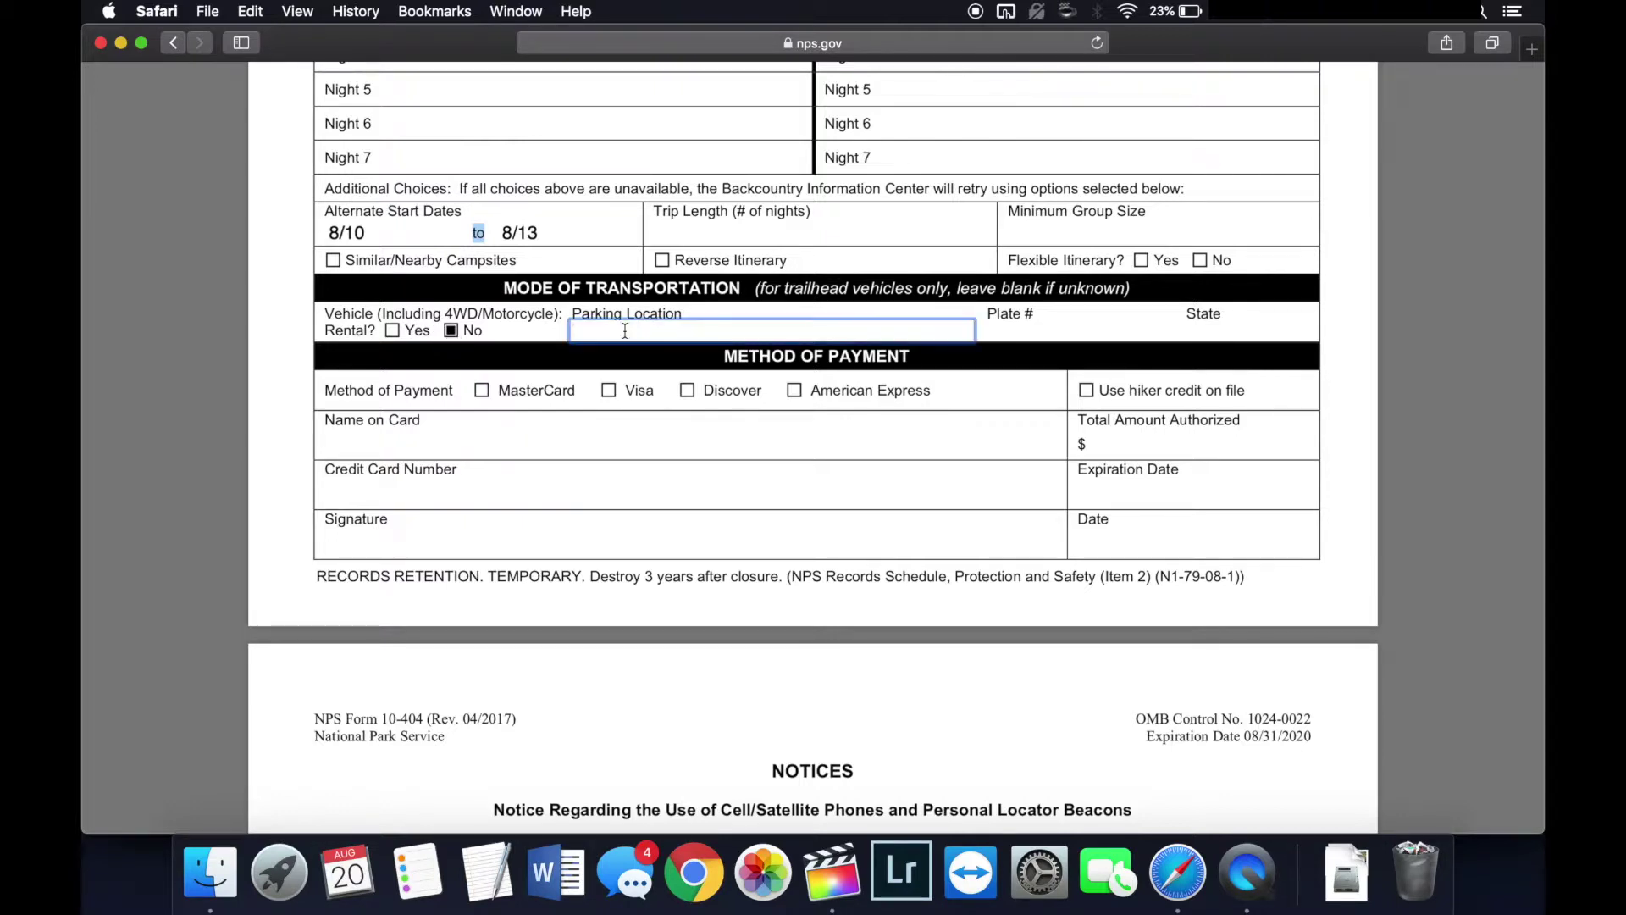
{"action": "type", "text": "North Rim Grand Canyon"}
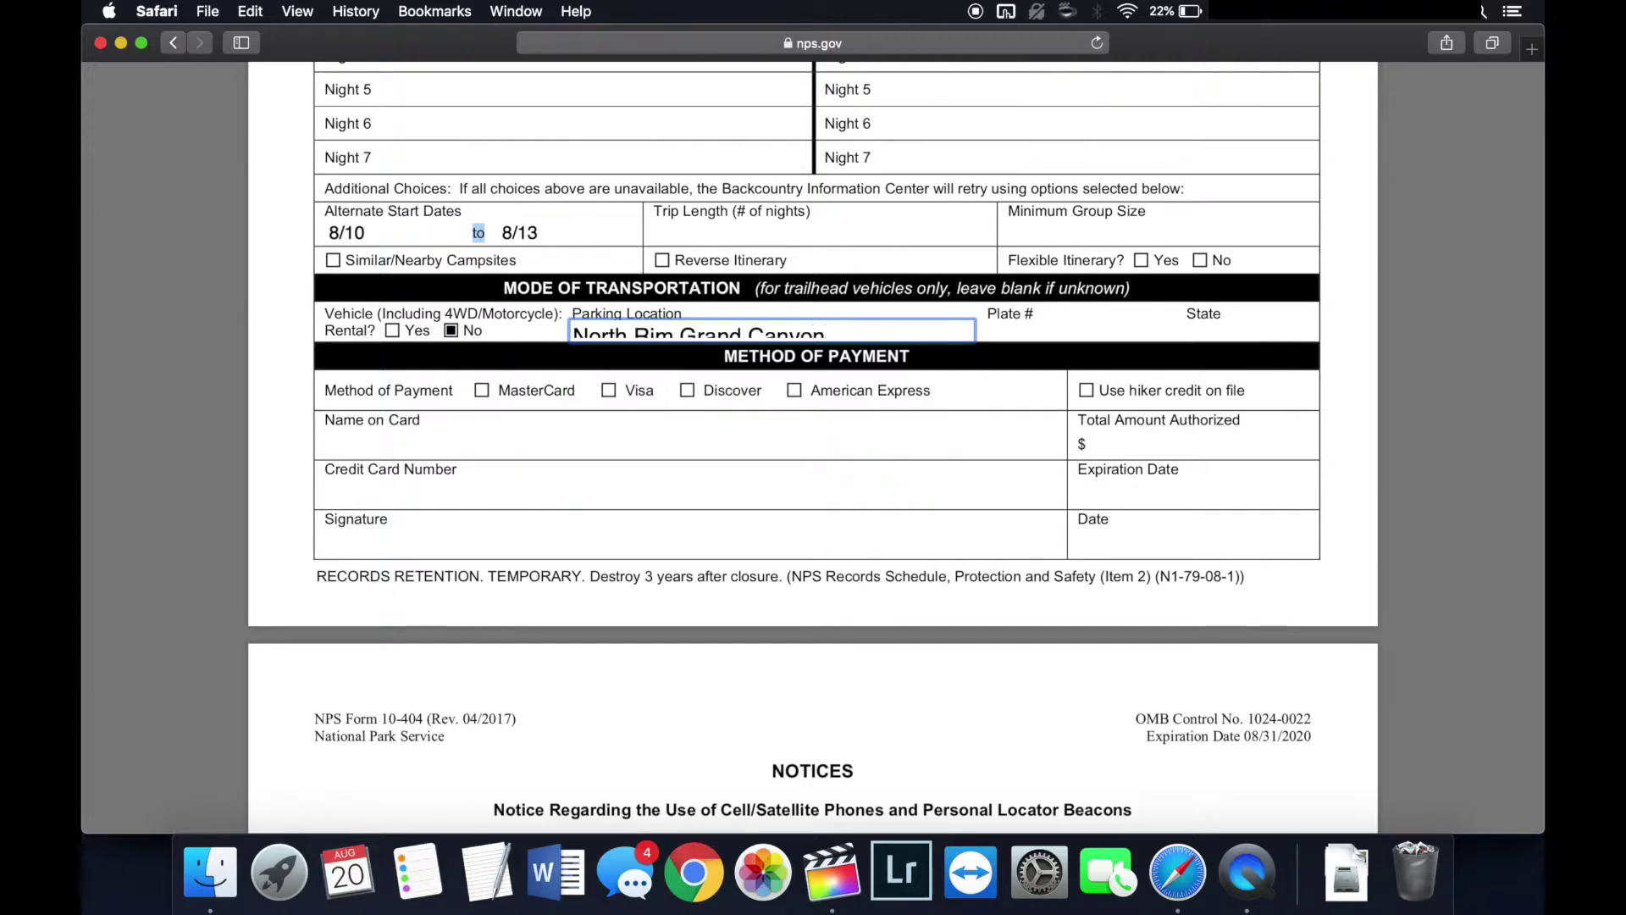
{"action": "left_click", "coordinate": [1050, 329]}
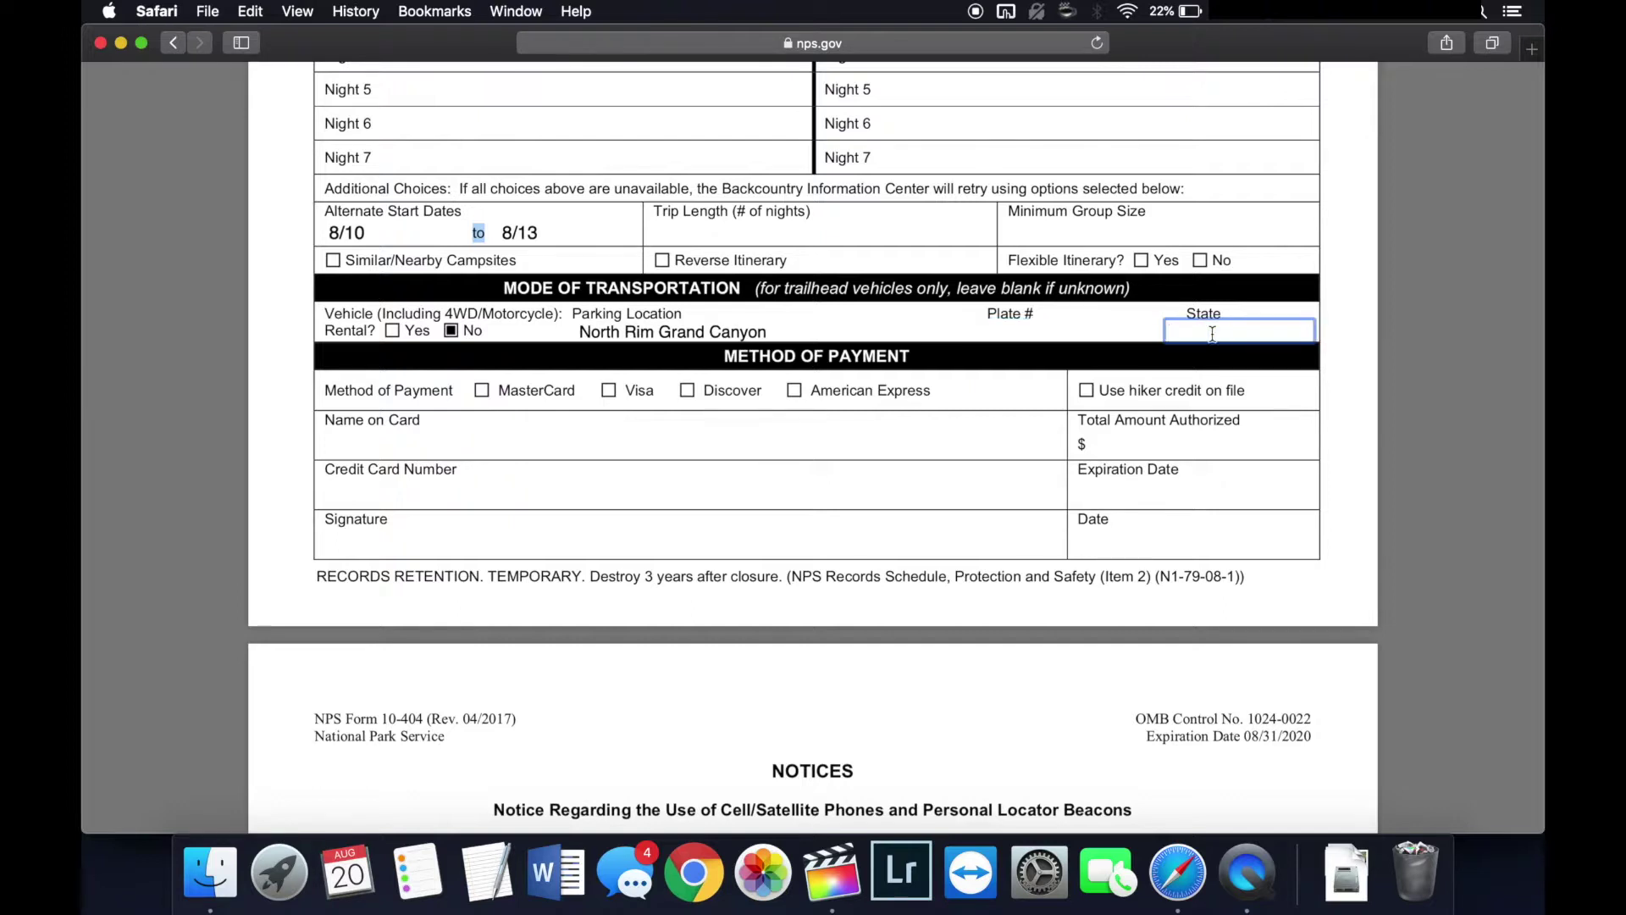
{"action": "type", "text": "Arizona"}
Step: Choose American Express as payment and enter the cardholder's name on the card
{"action": "left_click", "coordinate": [527, 430]}
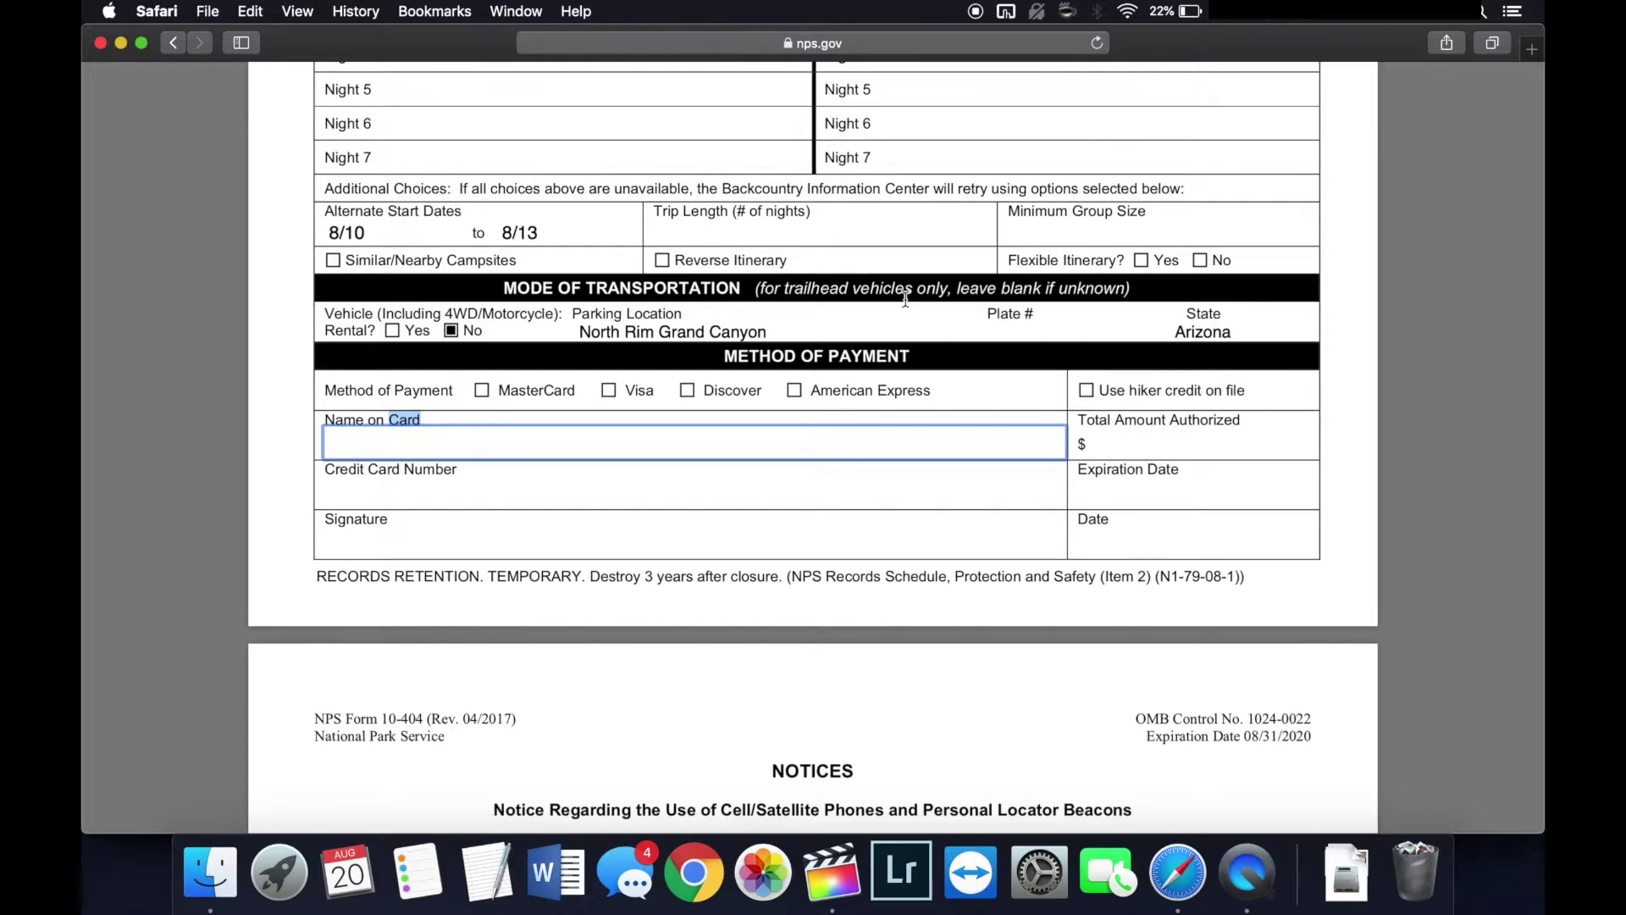
{"action": "left_click", "coordinate": [1042, 334]}
{"action": "key", "text": "Tab"}
{"action": "left_click", "coordinate": [795, 392]}
{"action": "left_click", "coordinate": [715, 444]}
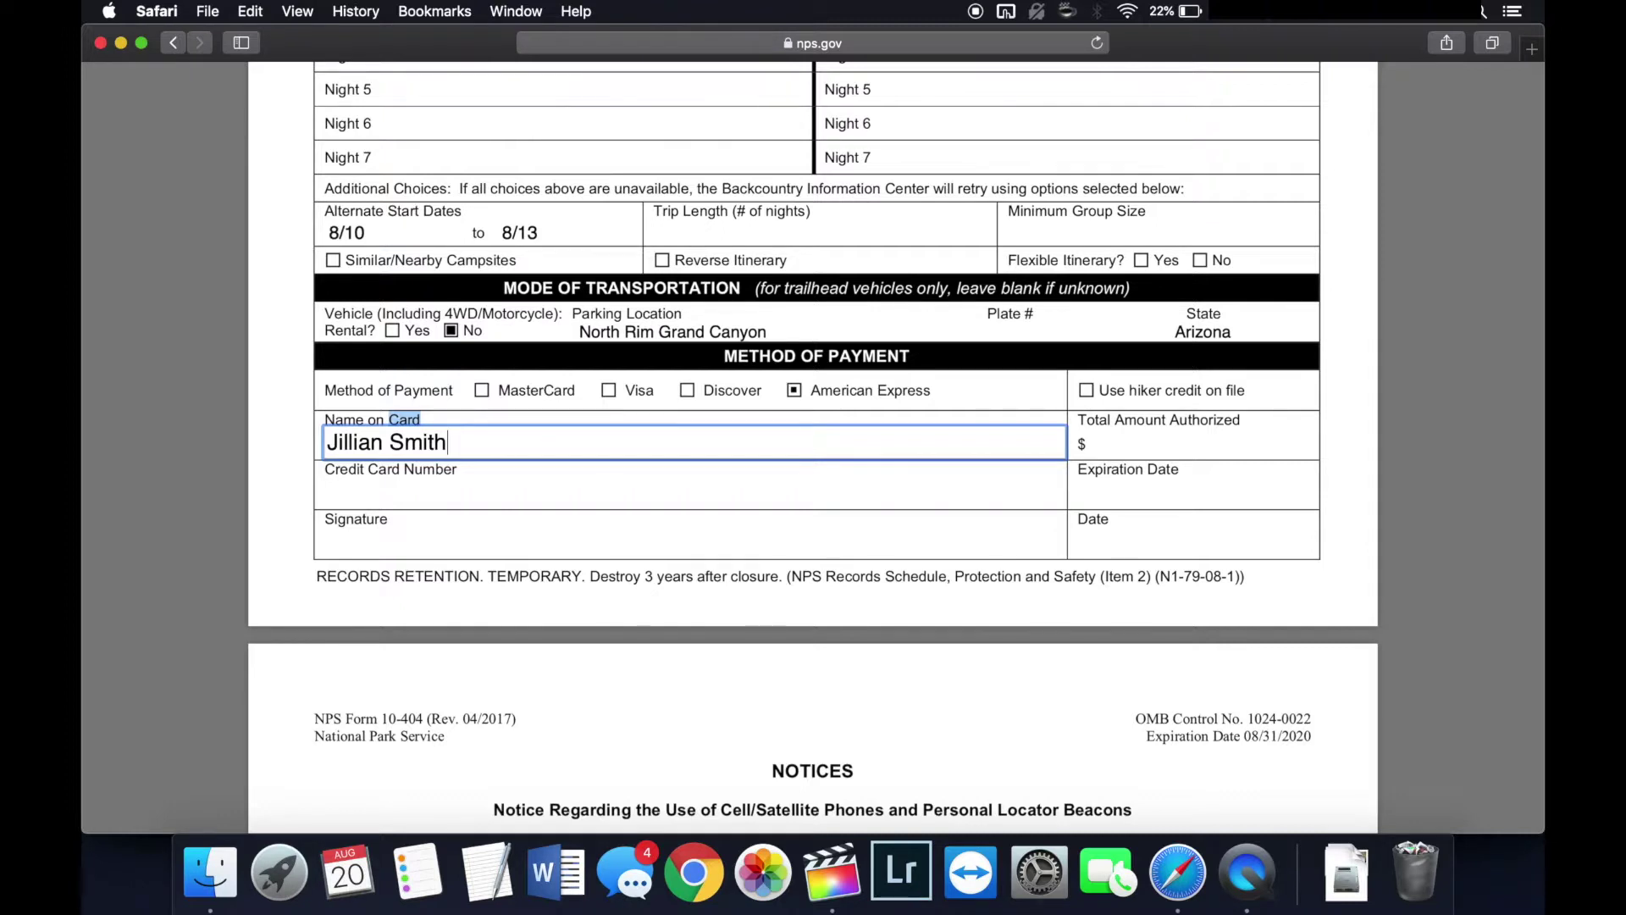
{"action": "scroll", "coordinate": [731, 501], "scroll_direction": "up", "scroll_amount": 10}
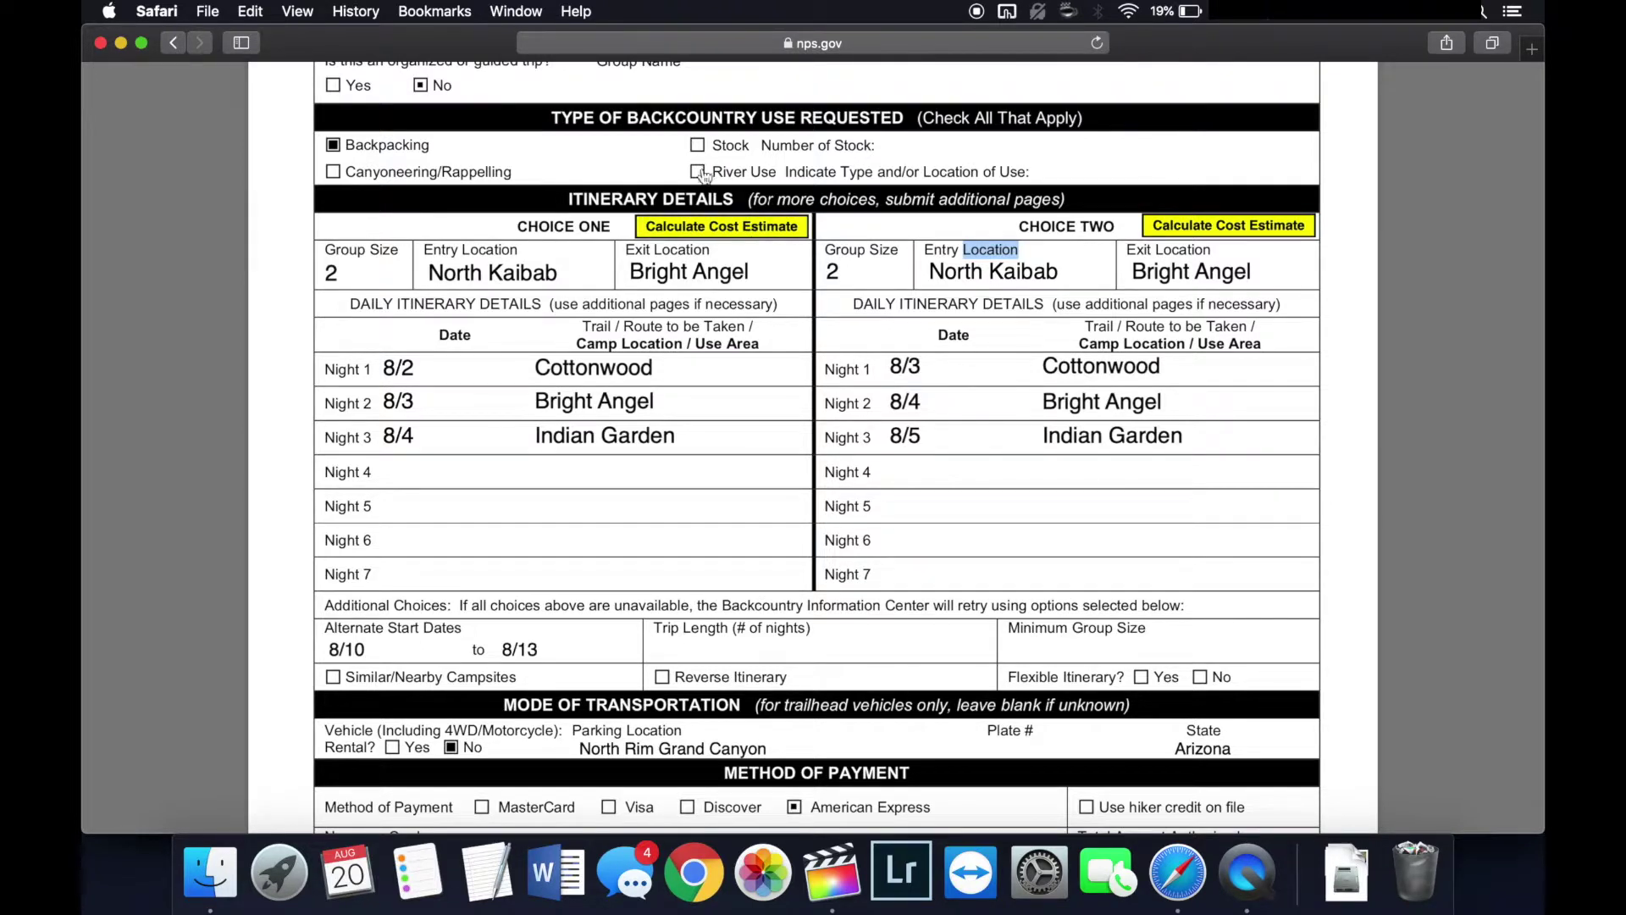
{"action": "left_click", "coordinate": [752, 239]}
{"action": "left_click", "coordinate": [754, 236]}
{"action": "left_click", "coordinate": [754, 236]}
{"action": "left_click", "coordinate": [754, 237]}
{"action": "scroll", "coordinate": [683, 454], "scroll_direction": "down", "scroll_amount": 5}
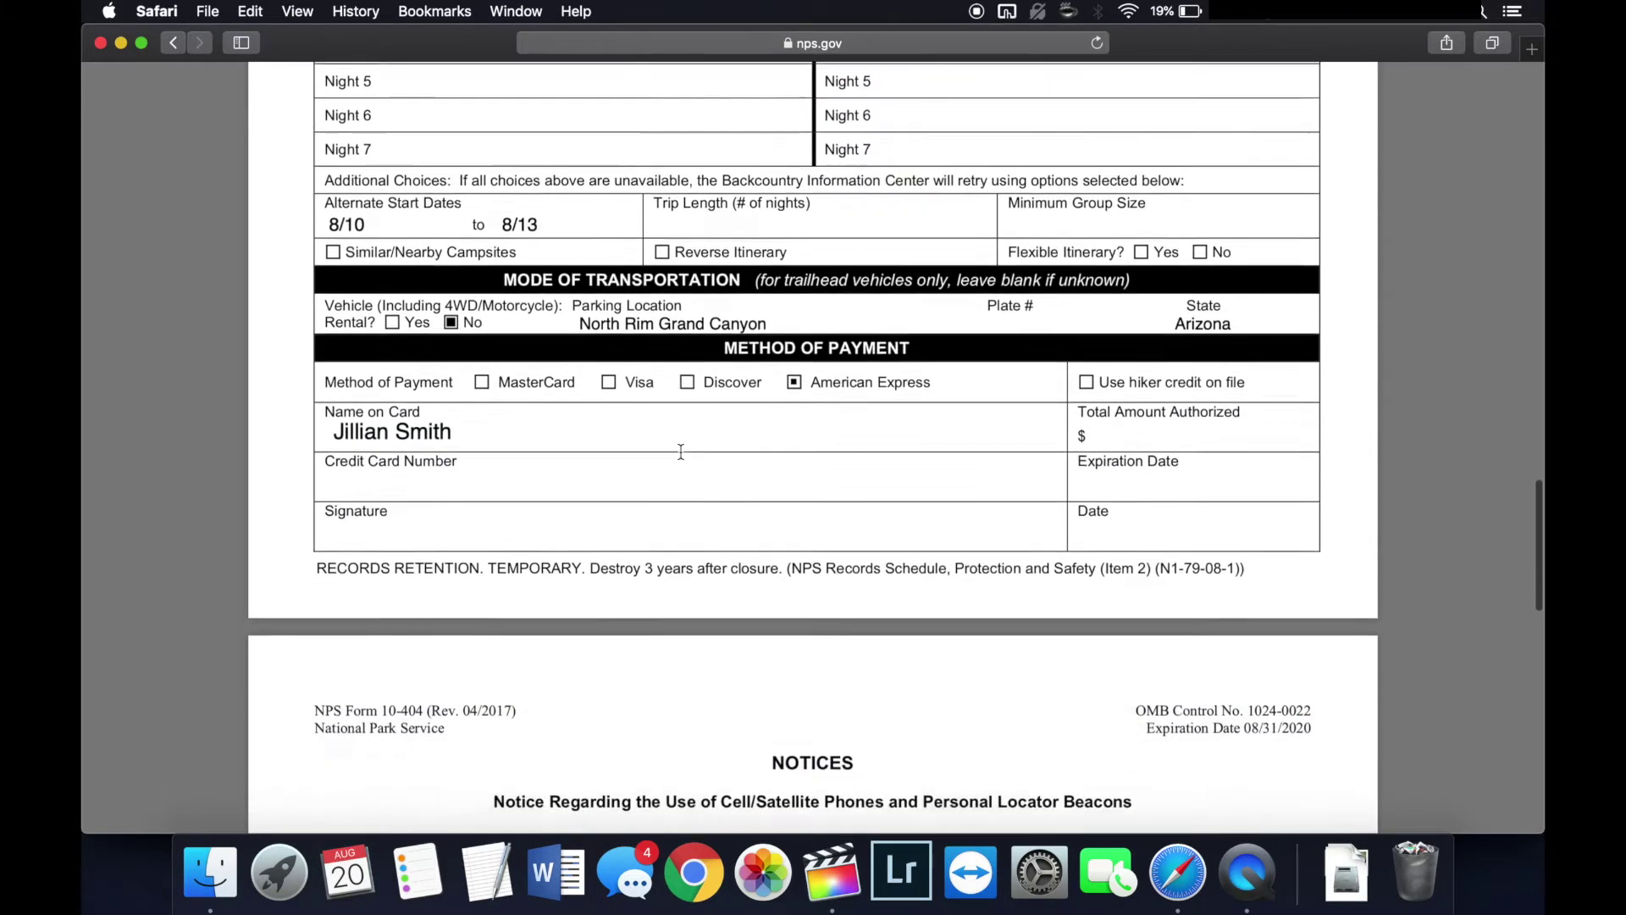
{"action": "scroll", "coordinate": [681, 451], "scroll_direction": "up", "scroll_amount": 10}
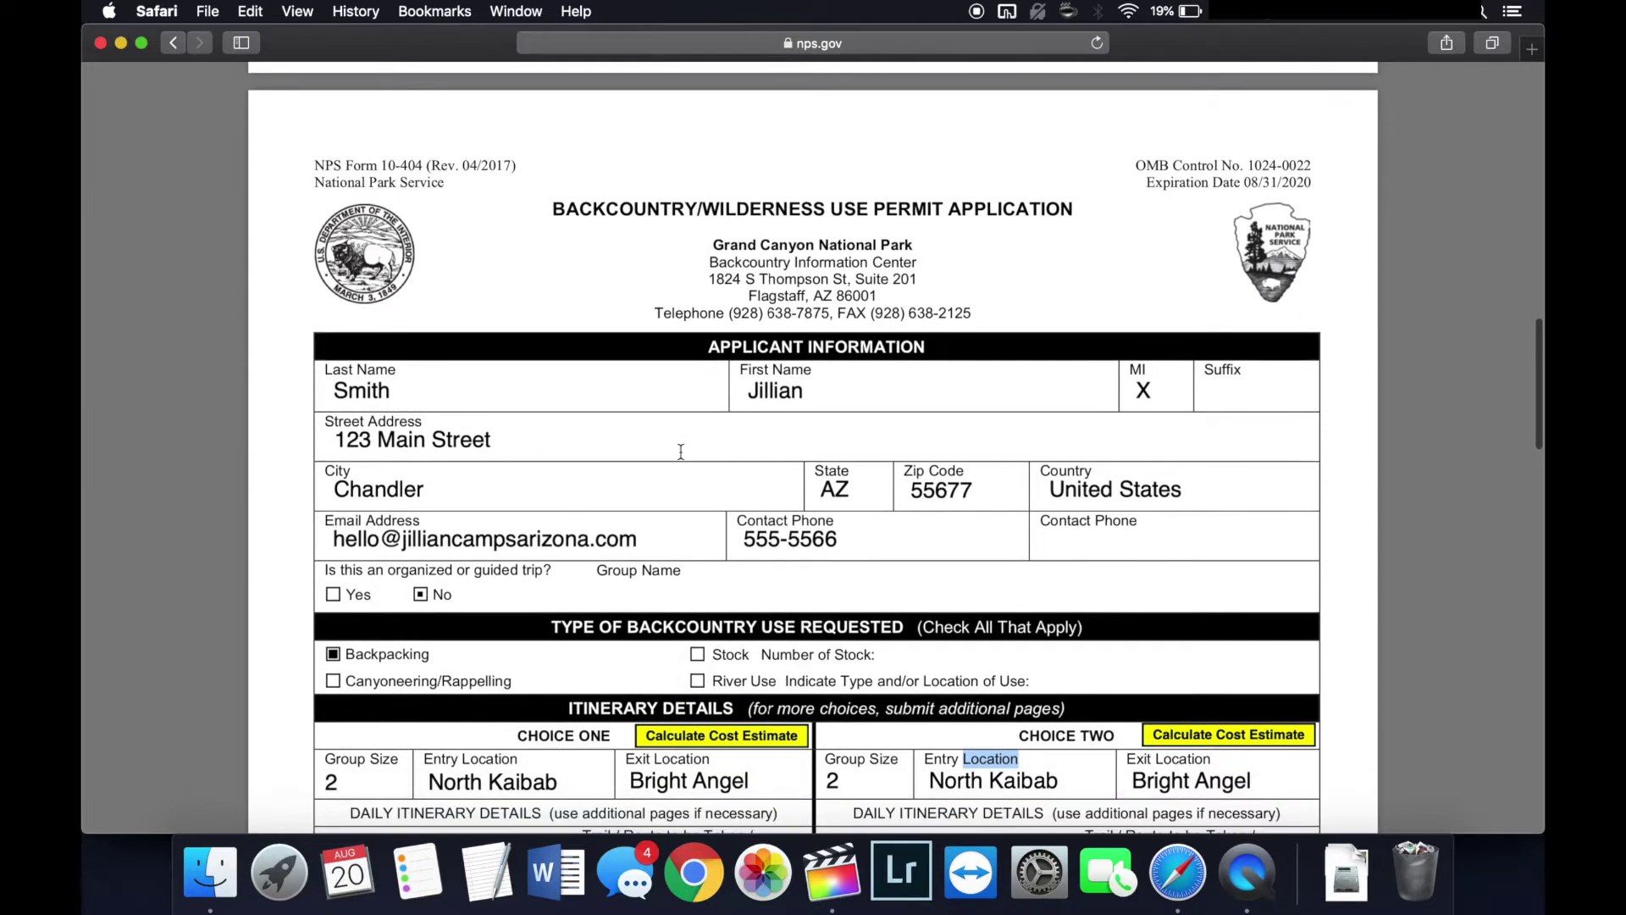
{"action": "scroll", "coordinate": [681, 451], "scroll_direction": "down", "scroll_amount": 6}
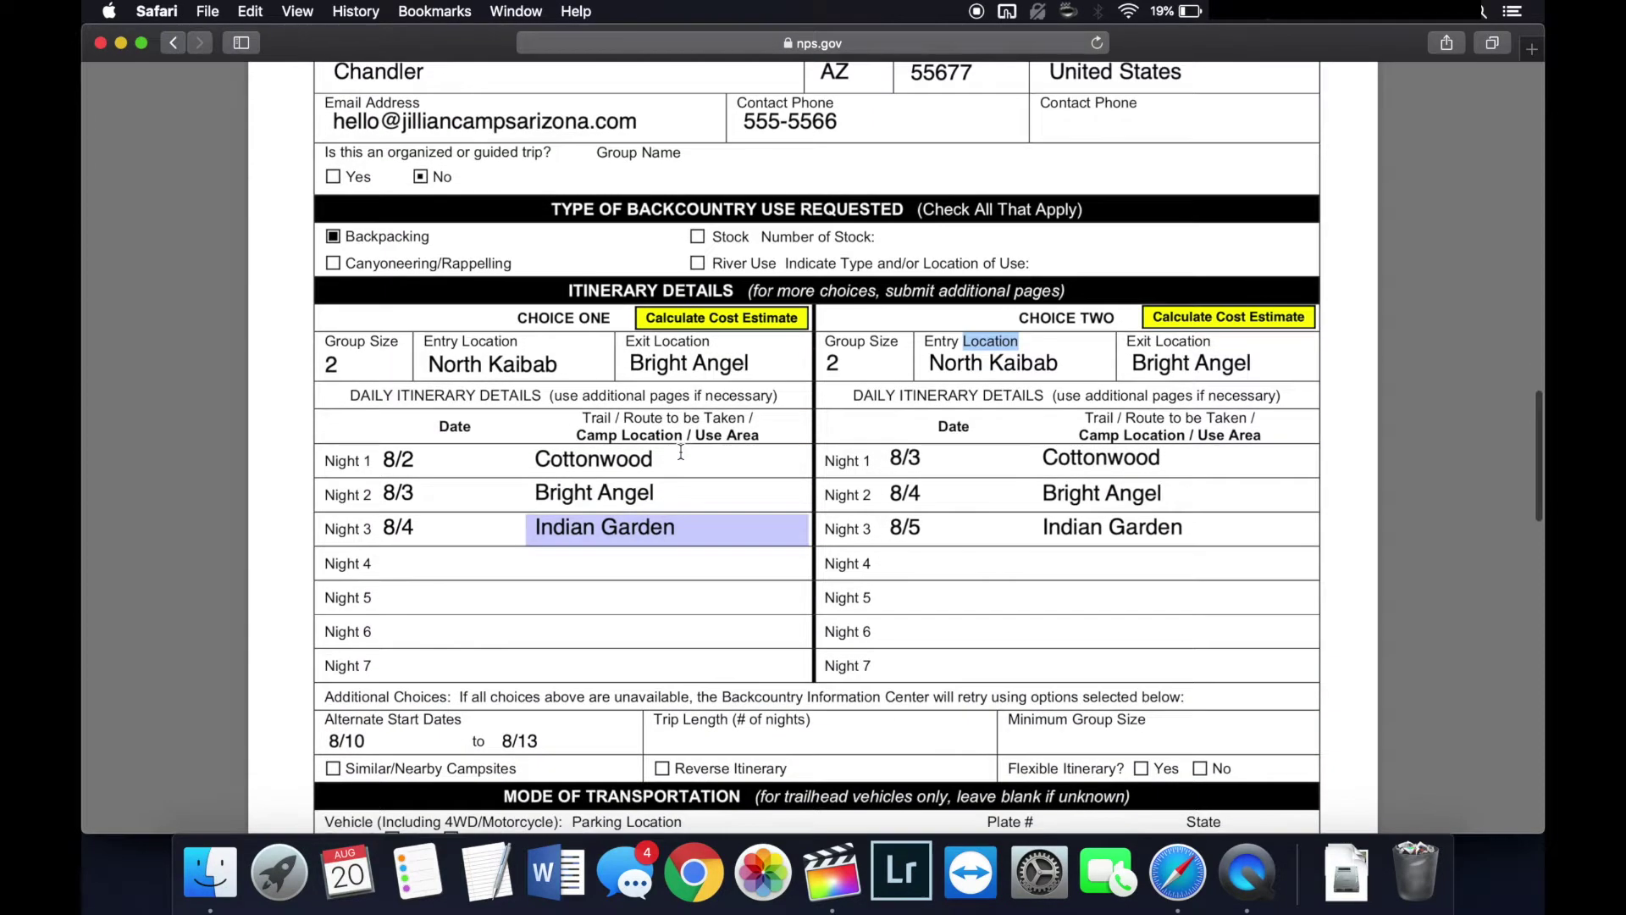
{"action": "left_click", "coordinate": [725, 268]}
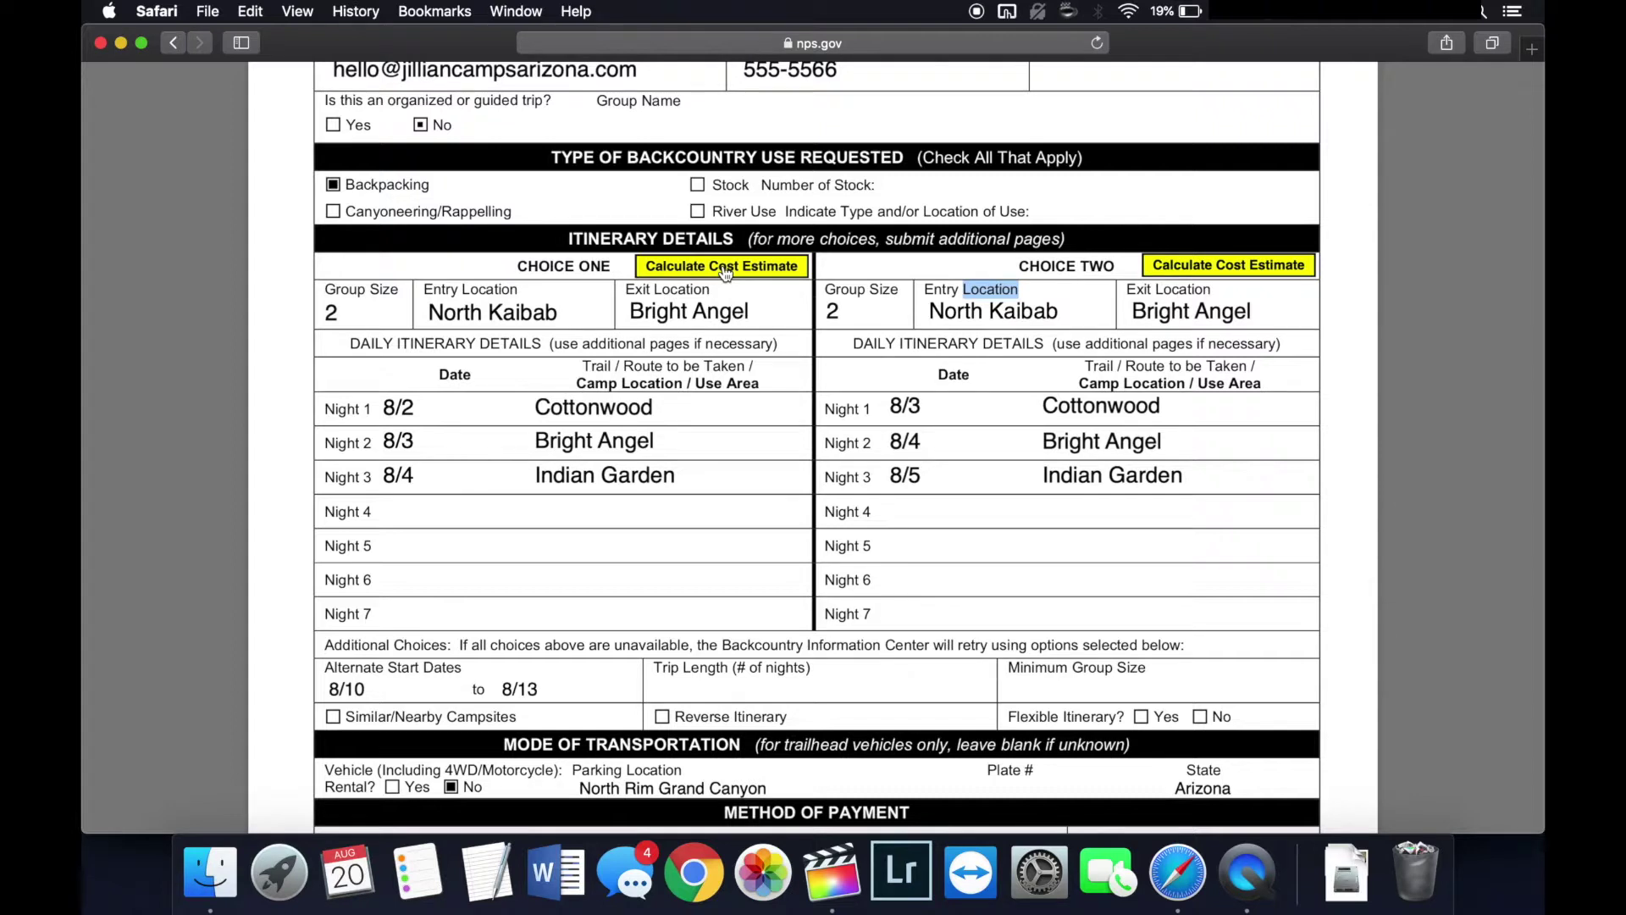
{"action": "scroll", "coordinate": [725, 271], "scroll_direction": "down", "scroll_amount": 2}
{"action": "scroll", "coordinate": [725, 271], "scroll_direction": "up", "scroll_amount": 2}
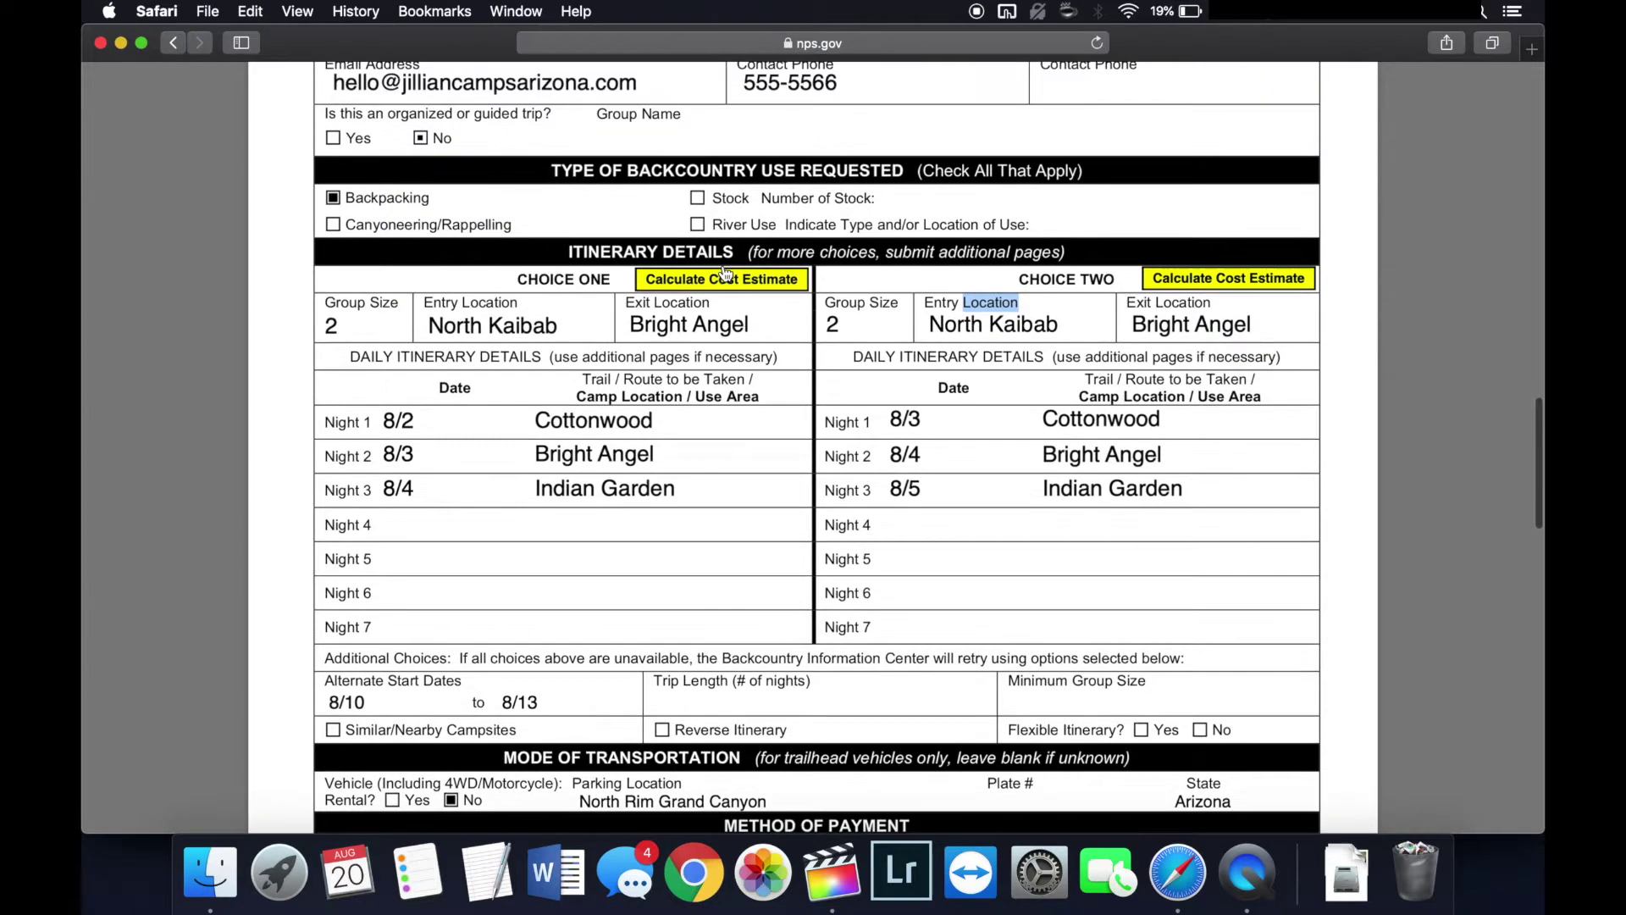
{"action": "scroll", "coordinate": [853, 477], "scroll_direction": "down", "scroll_amount": 1}
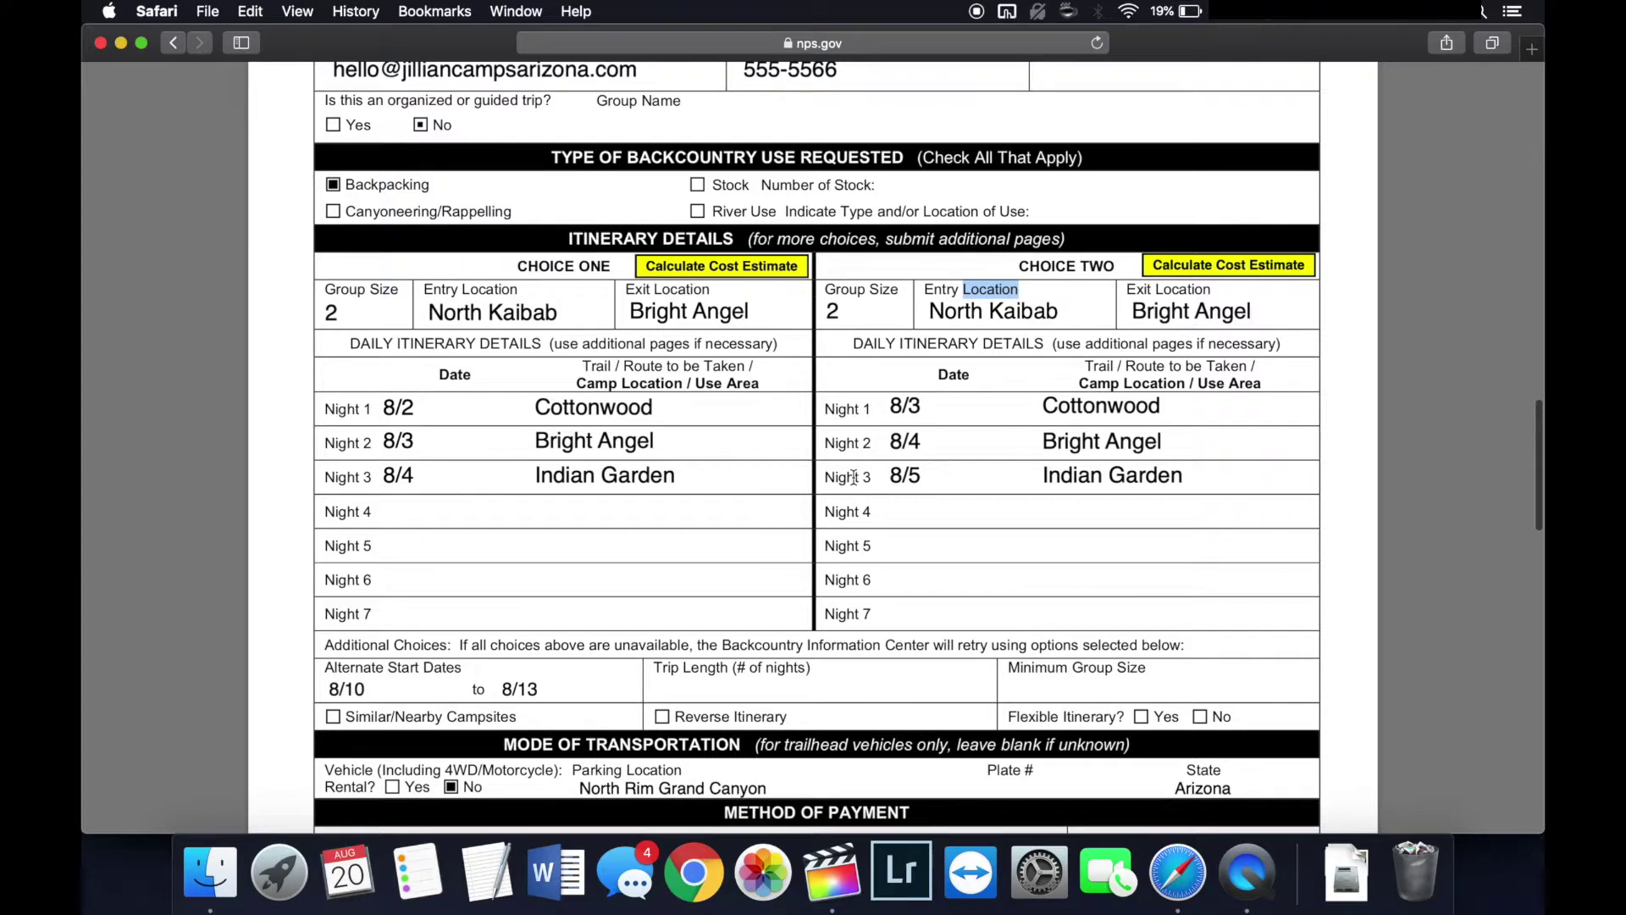
{"action": "scroll", "coordinate": [853, 477], "scroll_direction": "up", "scroll_amount": 15}
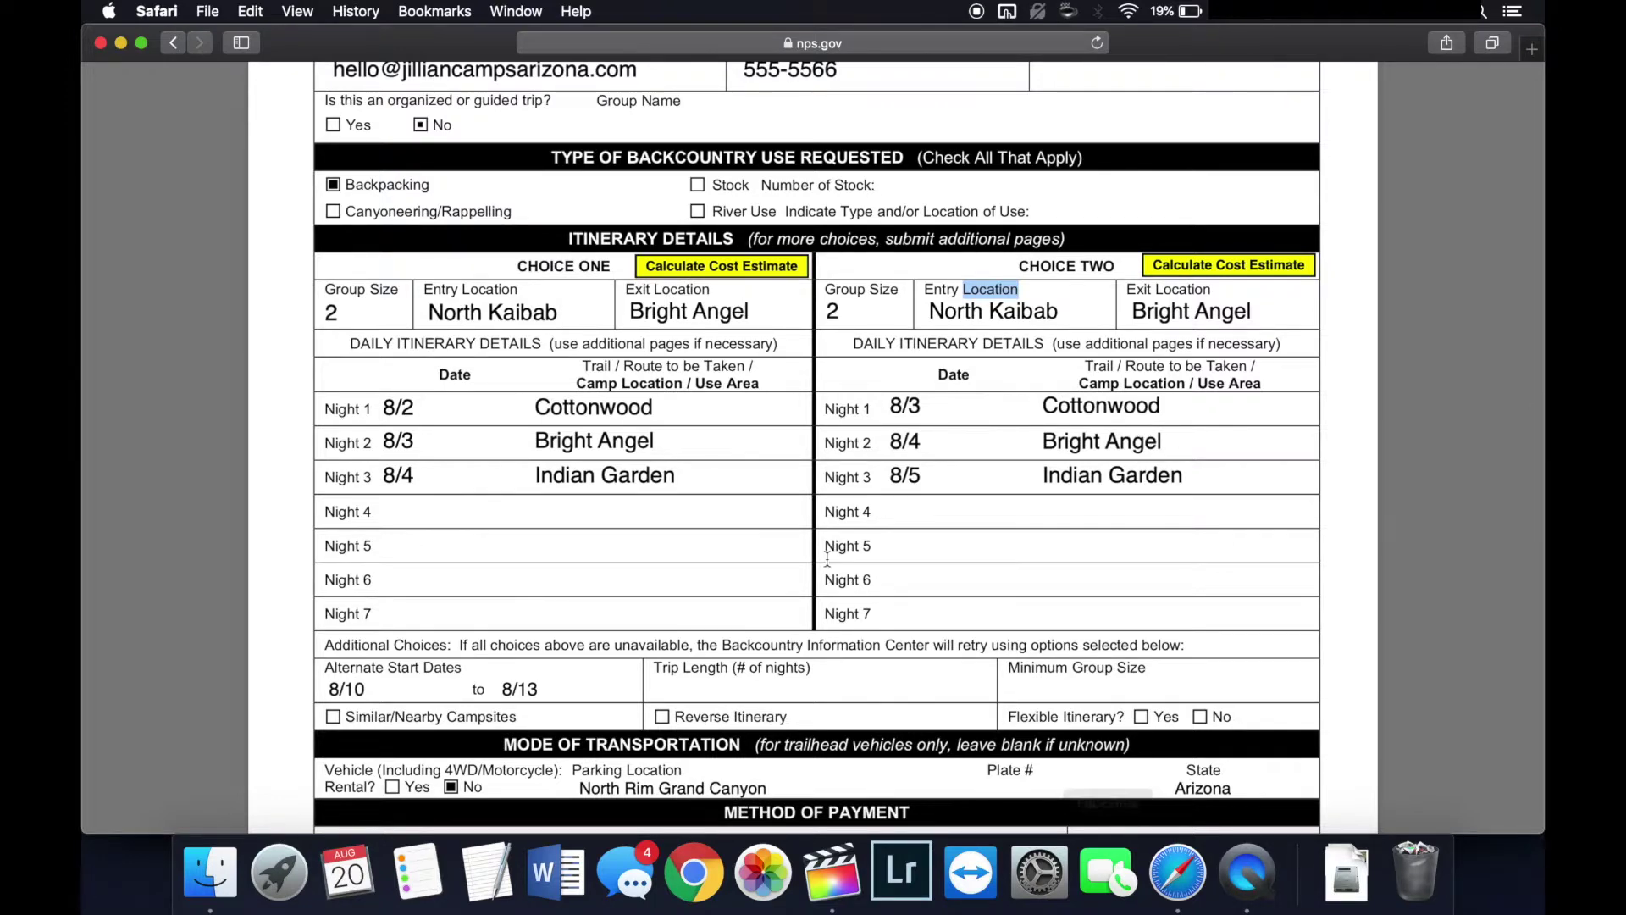
{"action": "scroll", "coordinate": [827, 559], "scroll_direction": "up", "scroll_amount": 2}
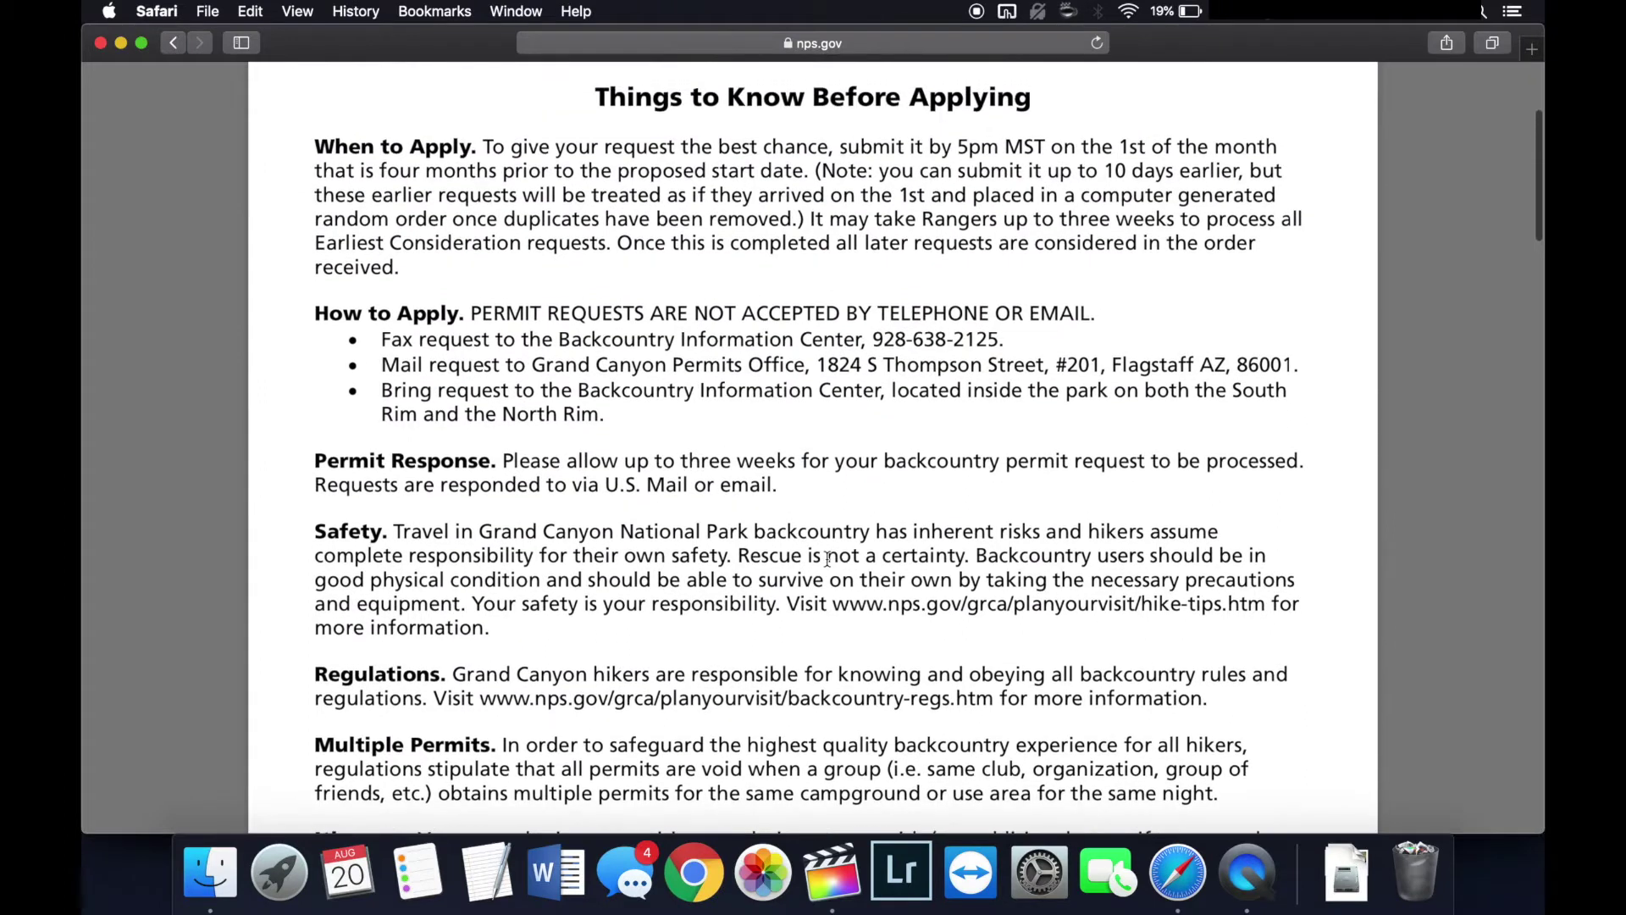
{"action": "scroll", "coordinate": [828, 559], "scroll_direction": "down", "scroll_amount": 5}
{"action": "scroll", "coordinate": [828, 559], "scroll_direction": "down", "scroll_amount": 2}
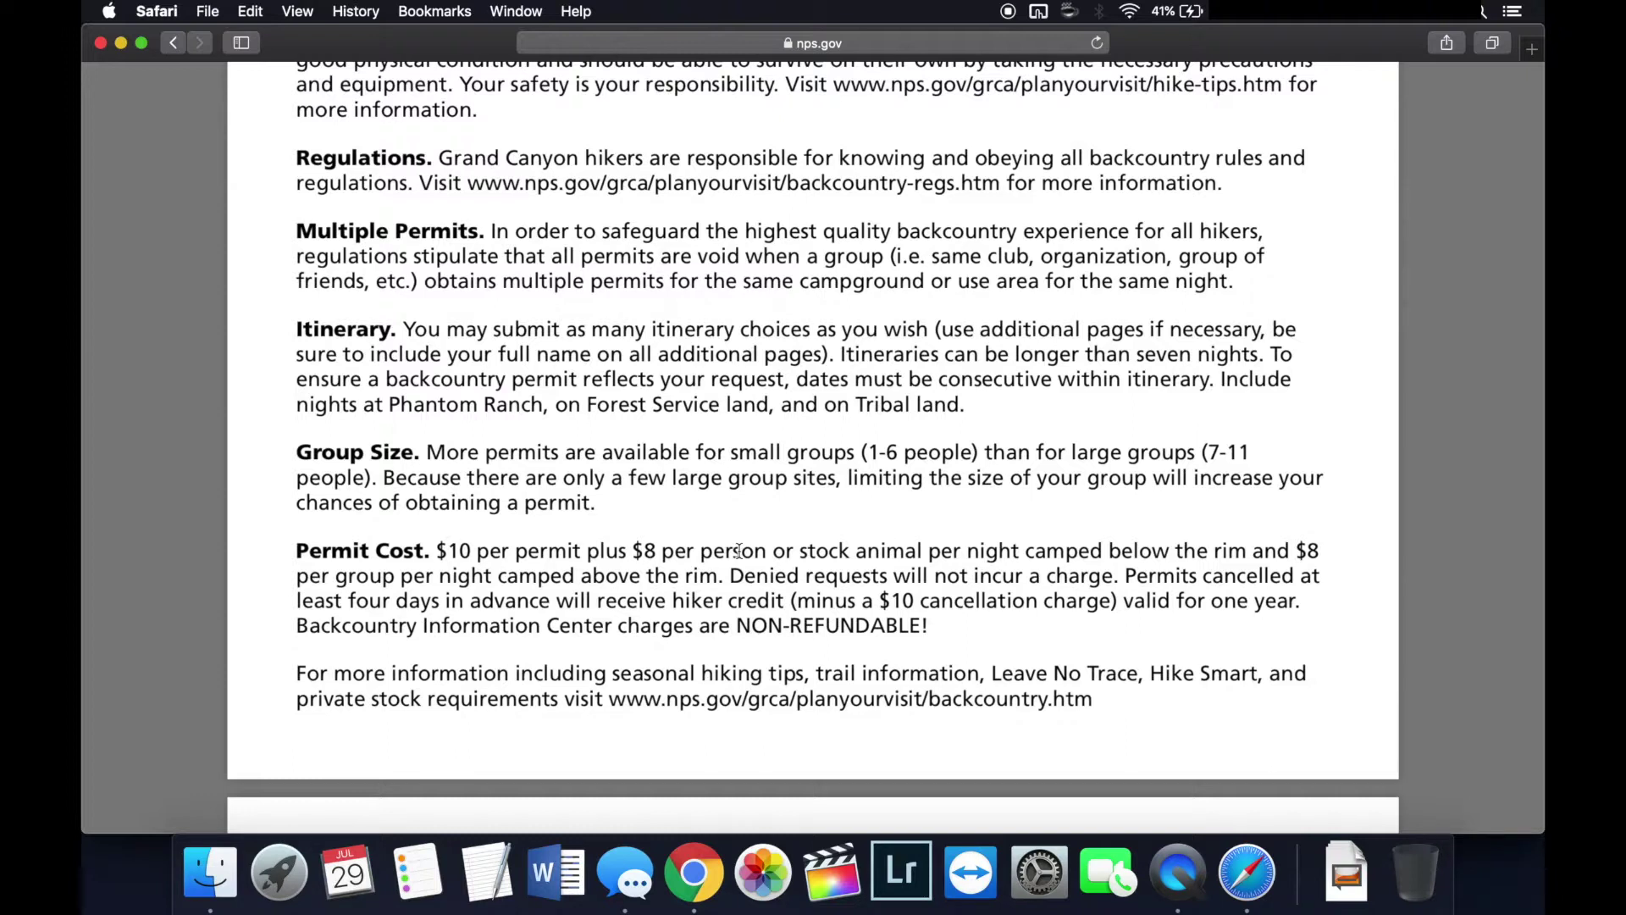
{"action": "scroll", "coordinate": [738, 551], "scroll_direction": "down", "scroll_amount": 1}
{"action": "scroll", "coordinate": [739, 551], "scroll_direction": "down", "scroll_amount": 2}
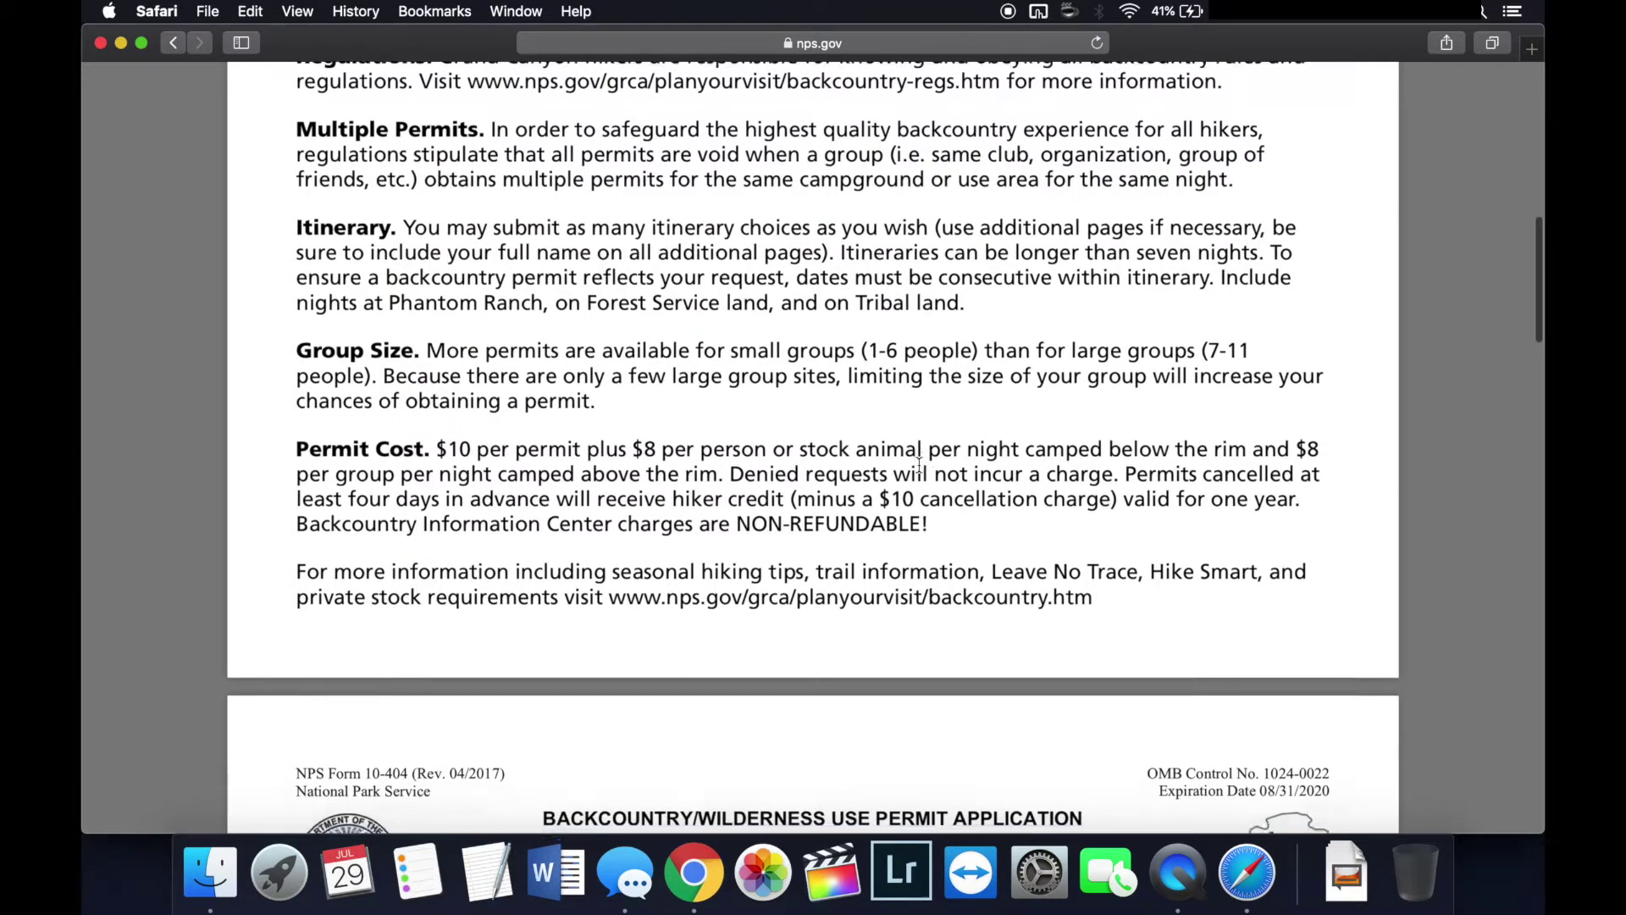
{"action": "scroll", "coordinate": [919, 464], "scroll_direction": "down", "scroll_amount": 5}
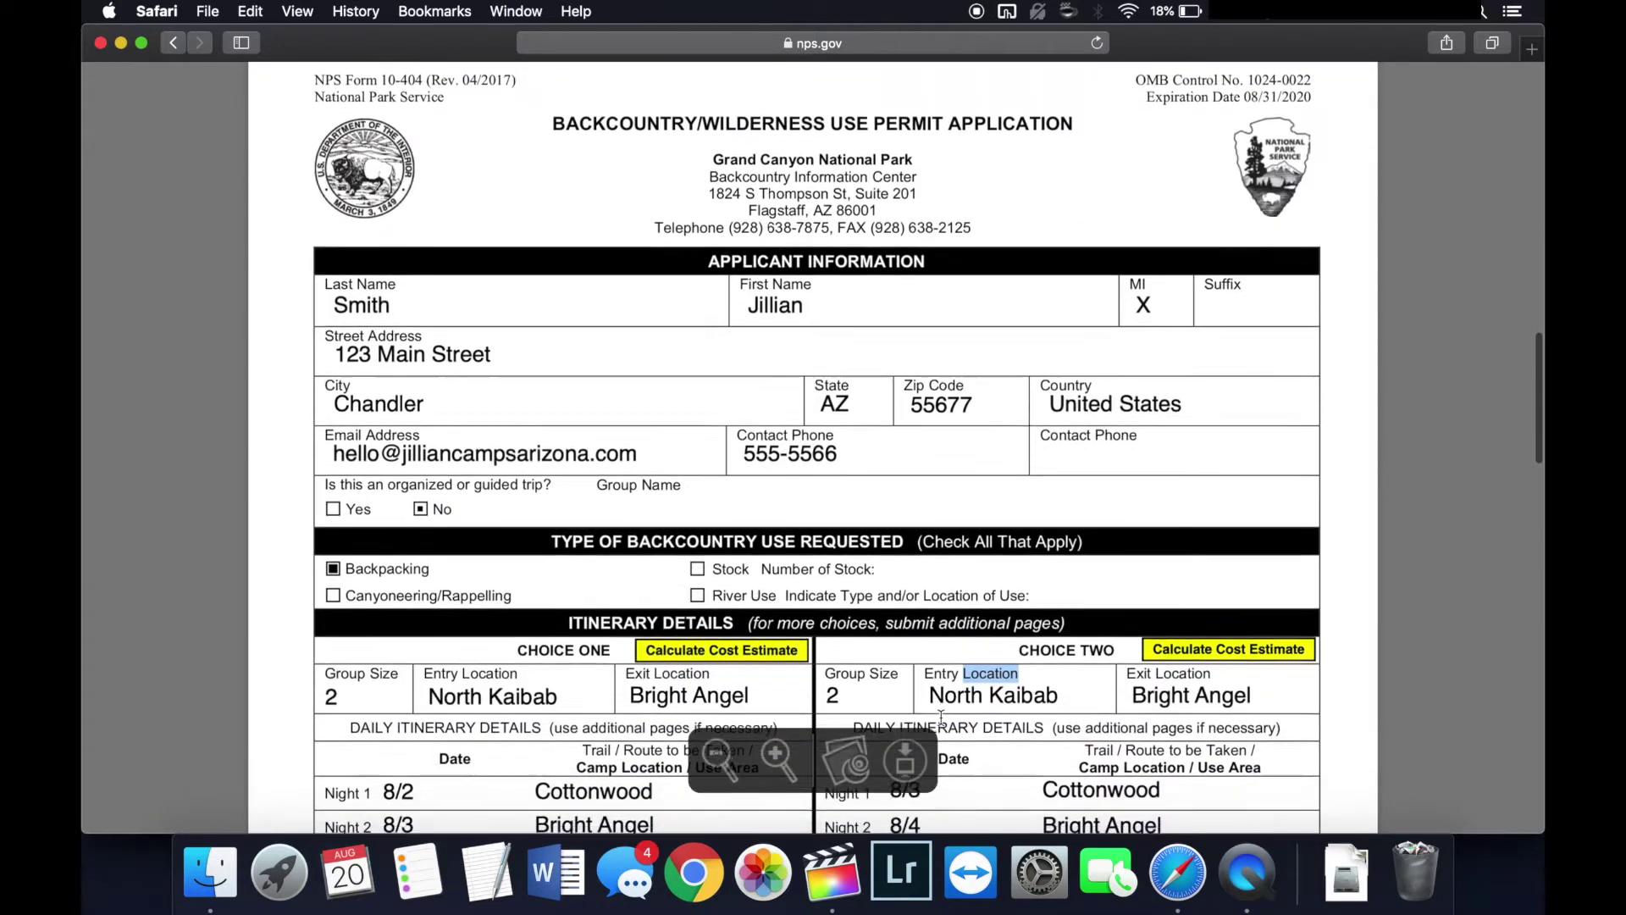
{"action": "scroll", "coordinate": [941, 718], "scroll_direction": "down", "scroll_amount": 5}
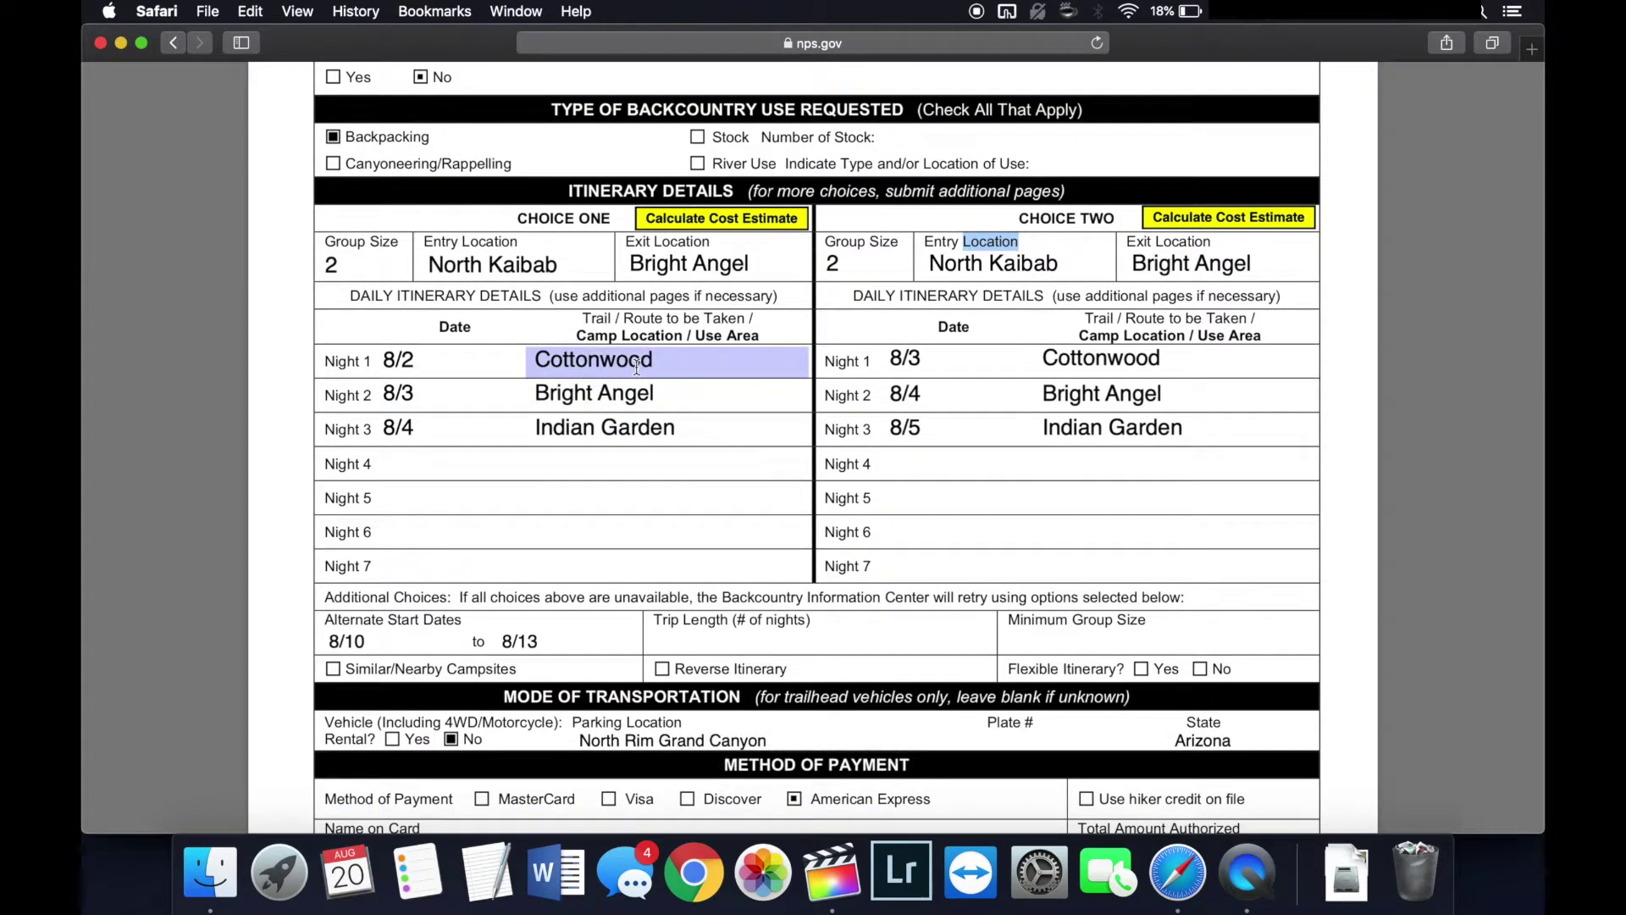
{"action": "scroll", "coordinate": [701, 521], "scroll_direction": "down", "scroll_amount": 5}
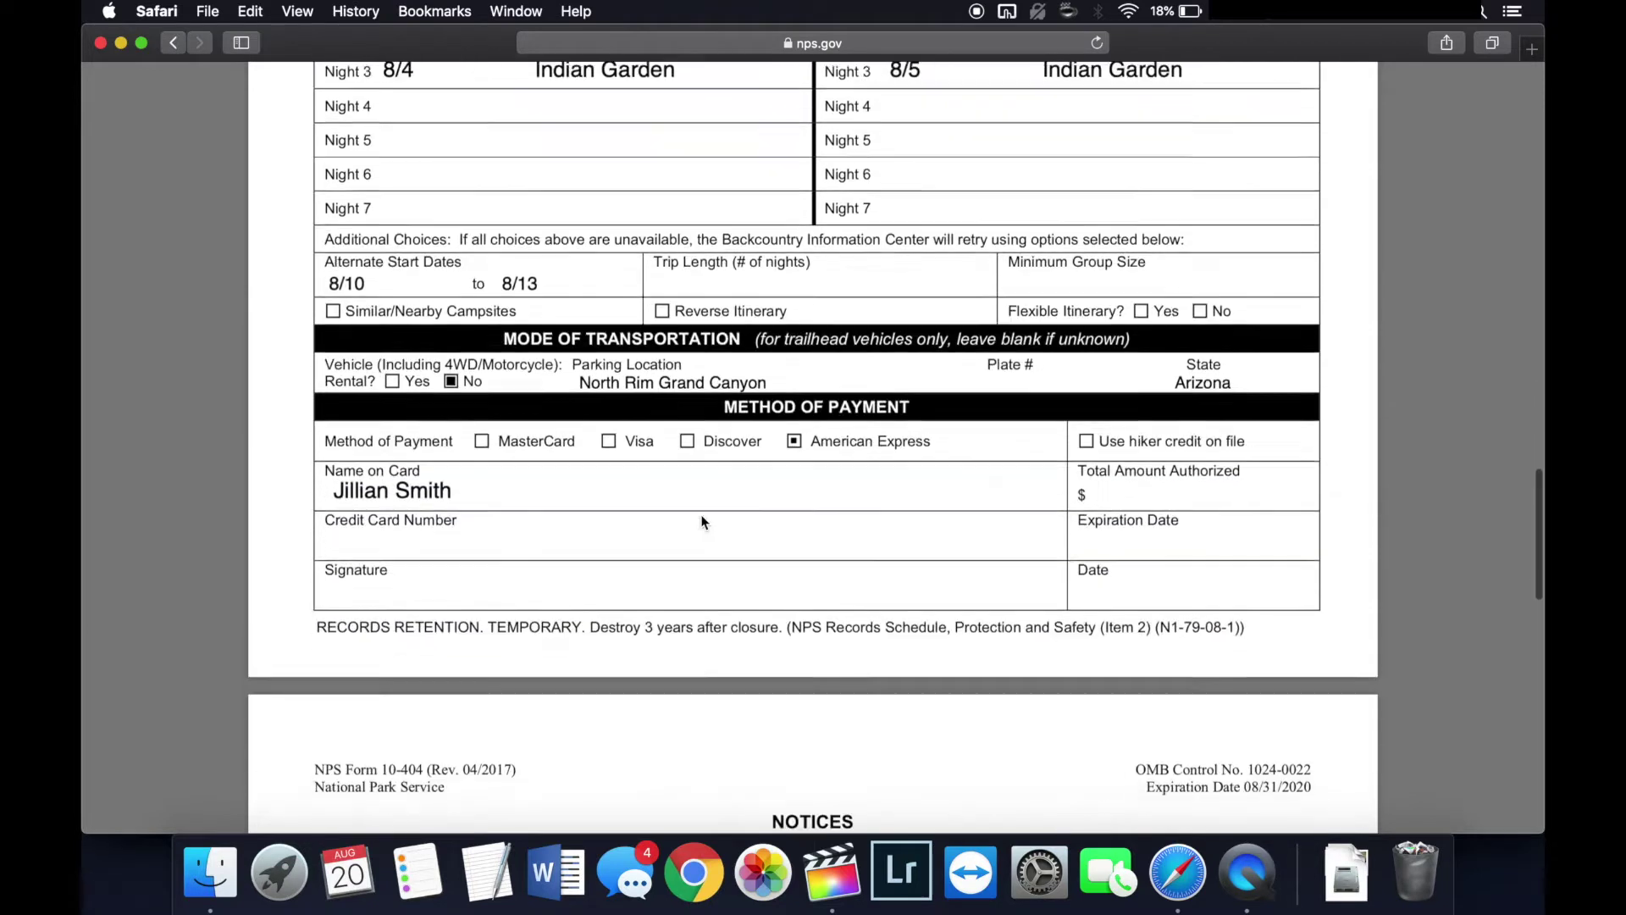
{"action": "scroll", "coordinate": [701, 522], "scroll_direction": "up", "scroll_amount": 2}
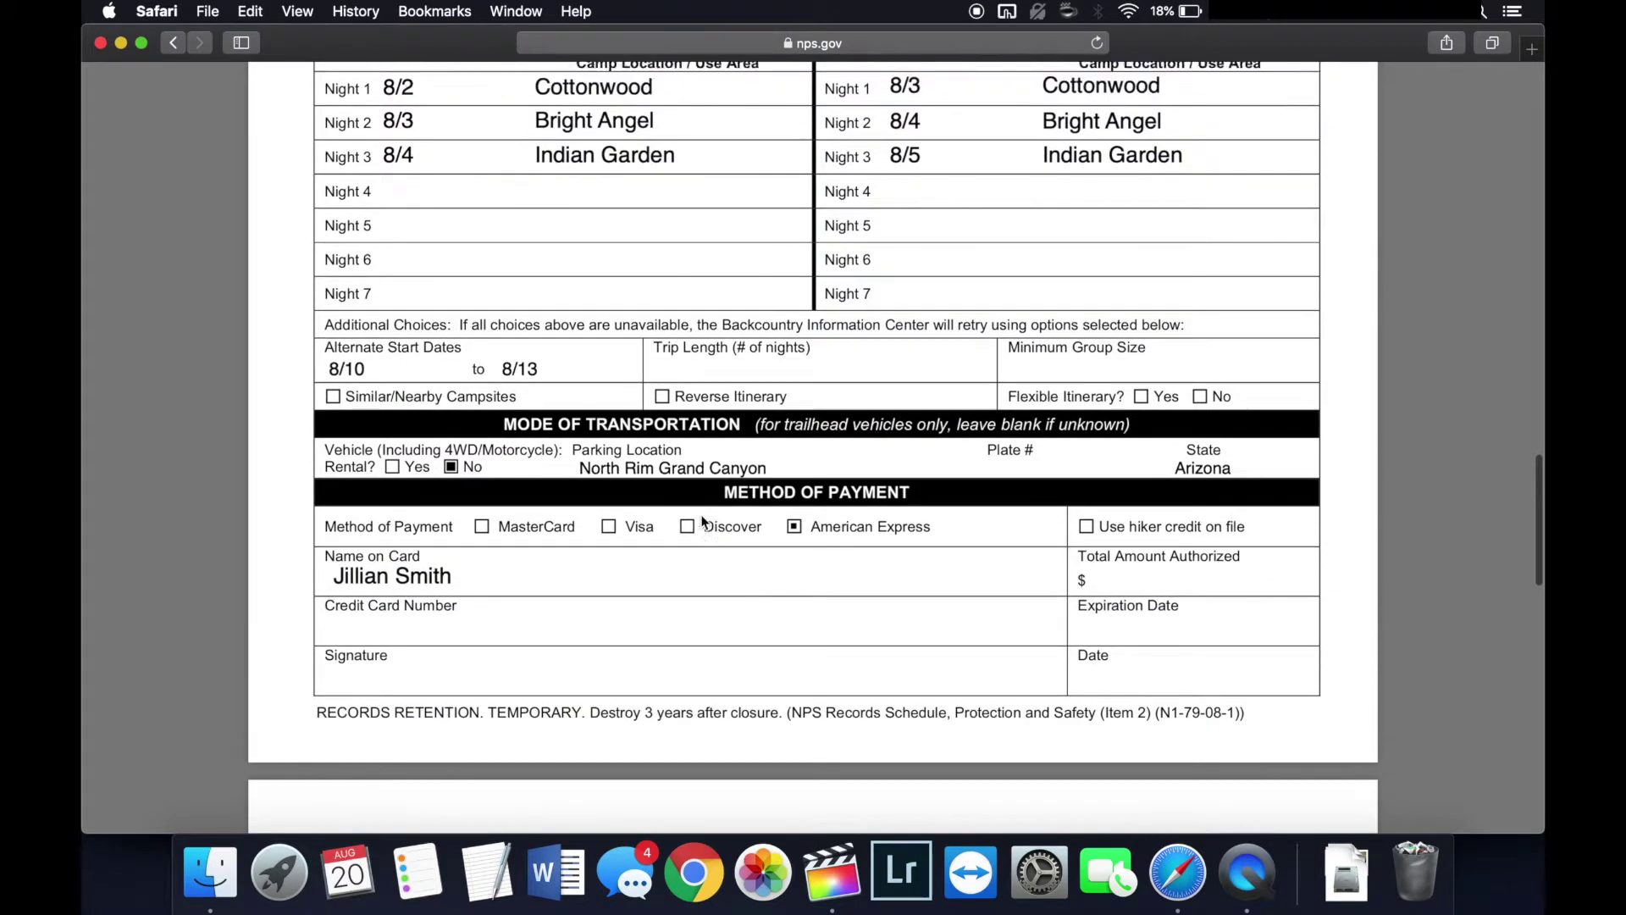
Step: Check the per-permit and per-person fees, then enter 58.00 as the Total Amount Authorized
{"action": "left_click", "coordinate": [1129, 603]}
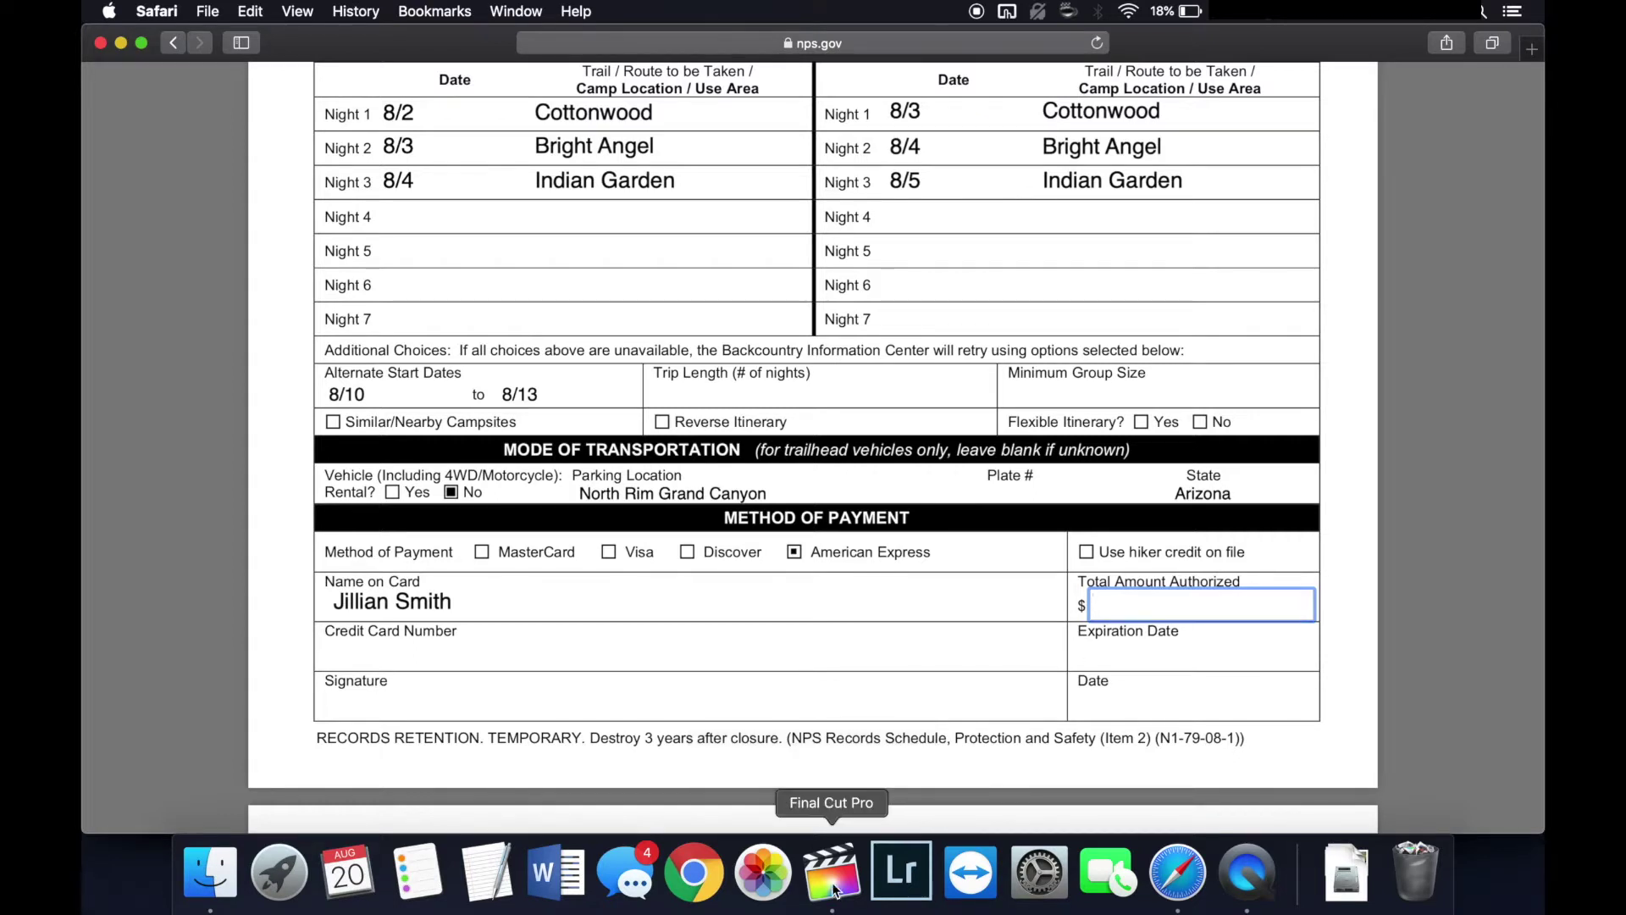
{"action": "scroll", "coordinate": [704, 483], "scroll_direction": "up", "scroll_amount": 15}
{"action": "left_click_drag", "start_coordinate": [446, 412], "coordinate": [766, 415]}
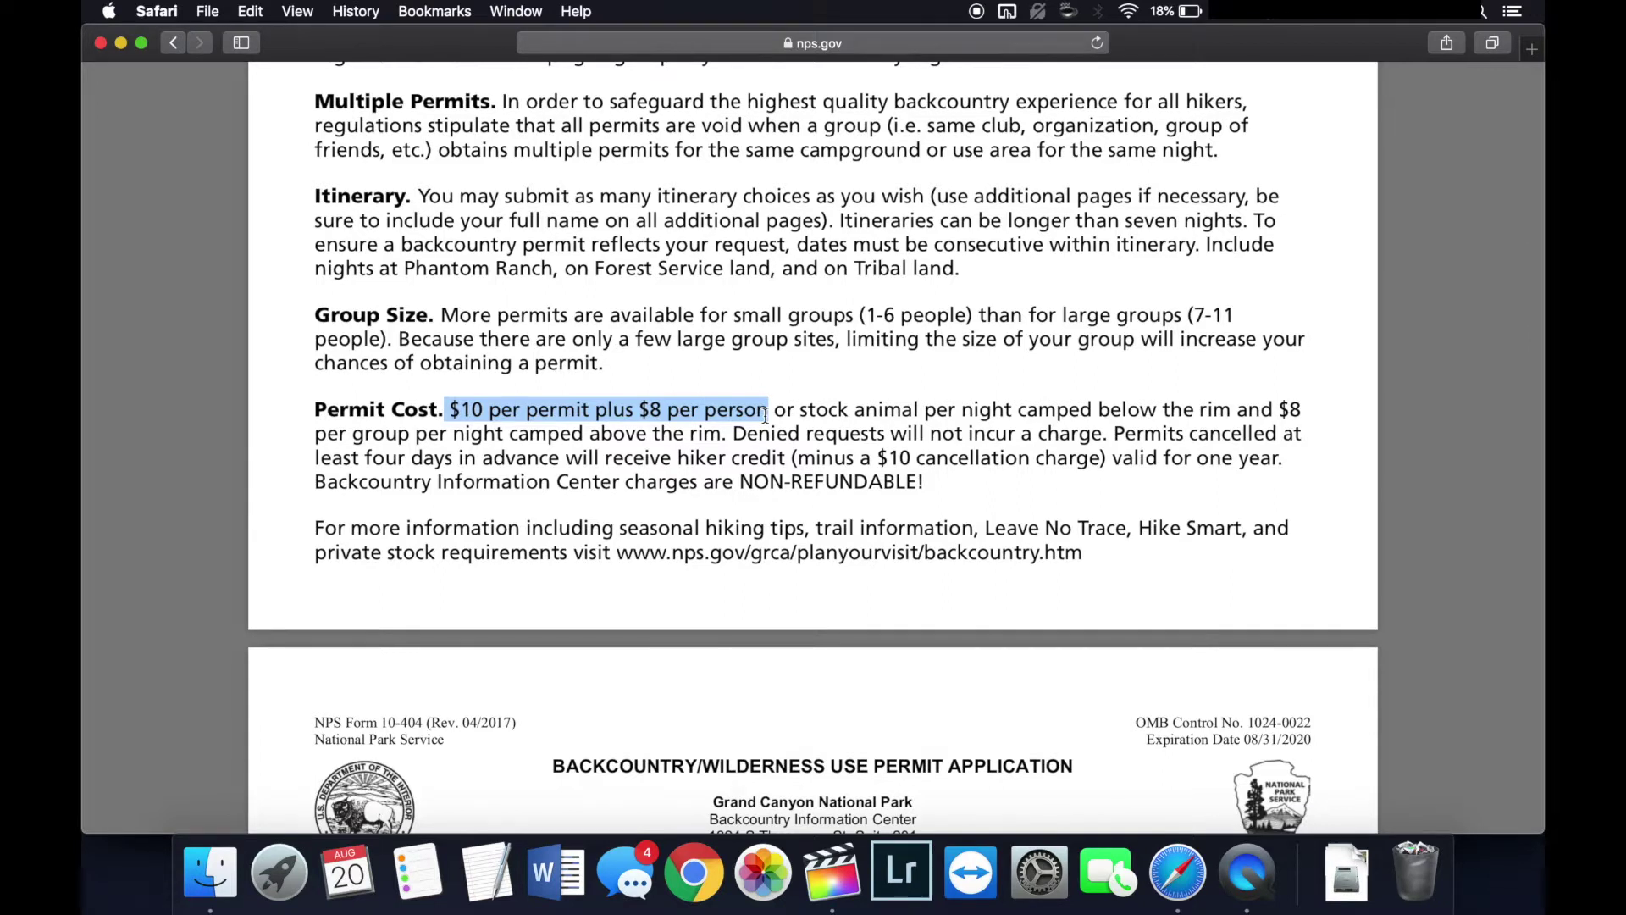
{"action": "scroll", "coordinate": [766, 415], "scroll_direction": "down", "scroll_amount": 15}
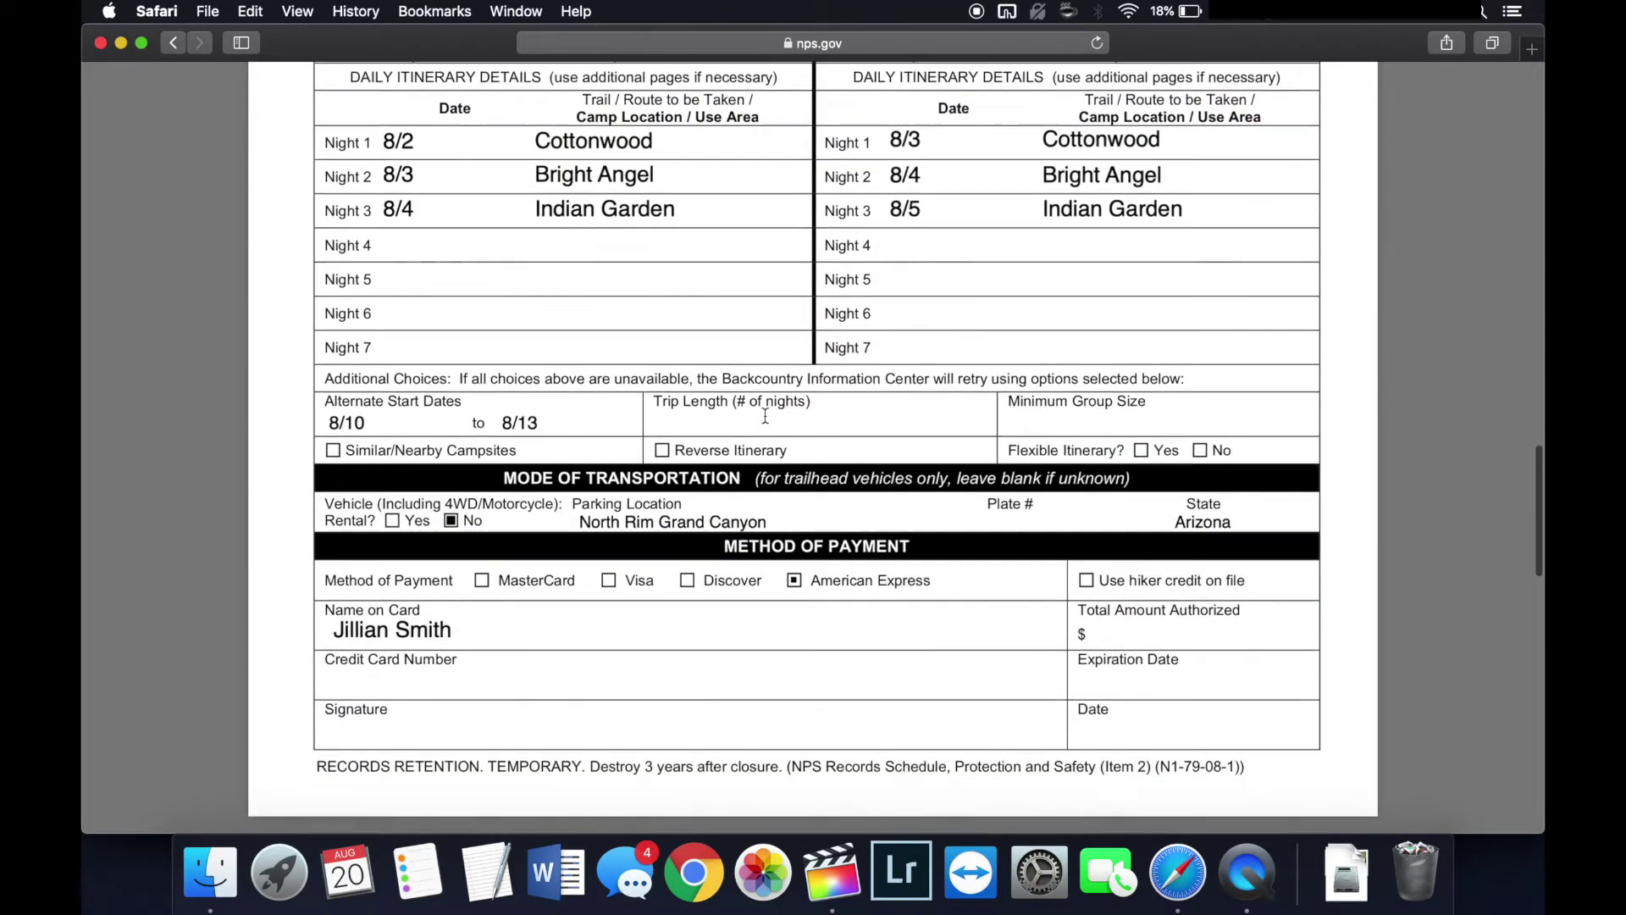
{"action": "left_click", "coordinate": [1195, 599]}
{"action": "type", "text": "5"}
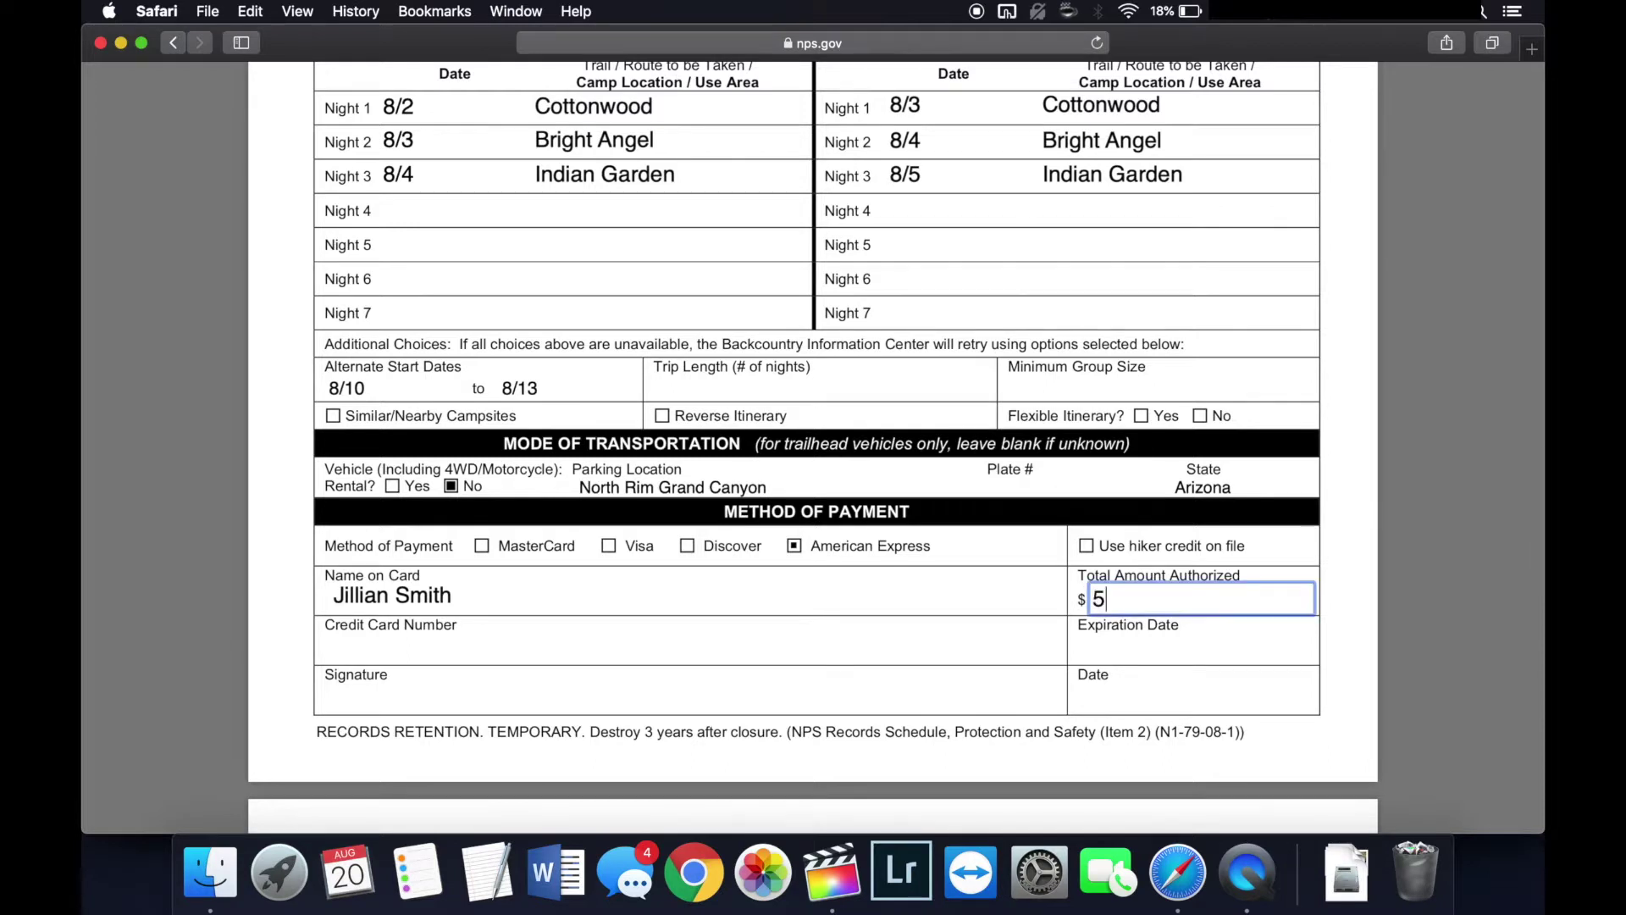
{"action": "type", "text": "8.00"}
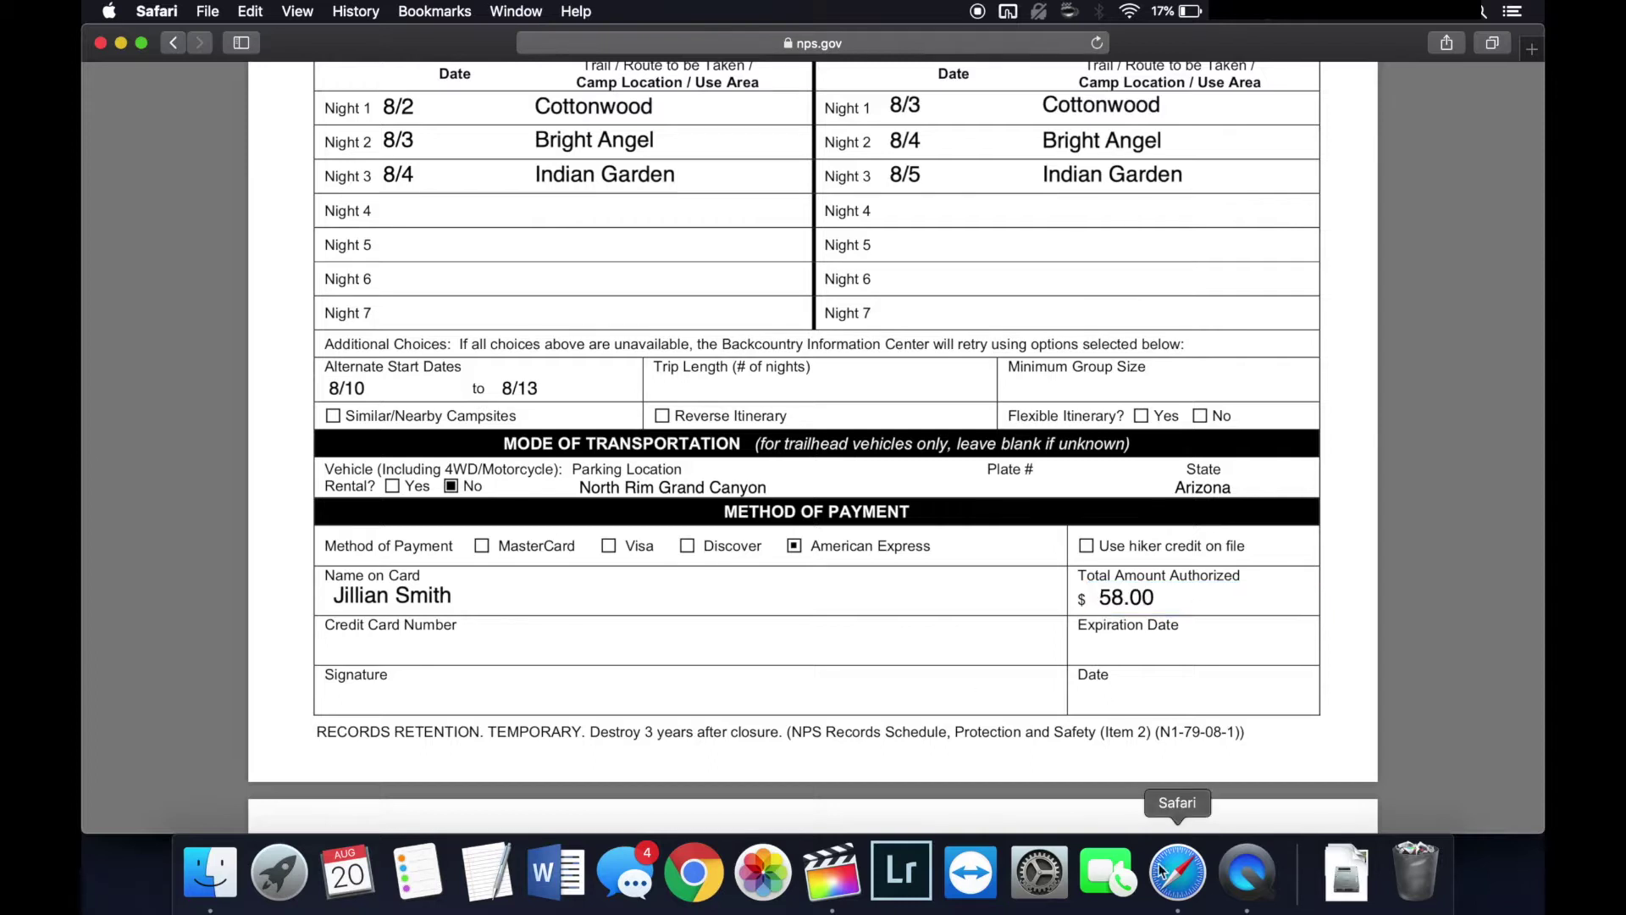
{"action": "scroll", "coordinate": [897, 594], "scroll_direction": "down", "scroll_amount": 10}
{"action": "scroll", "coordinate": [897, 594], "scroll_direction": "down", "scroll_amount": 2}
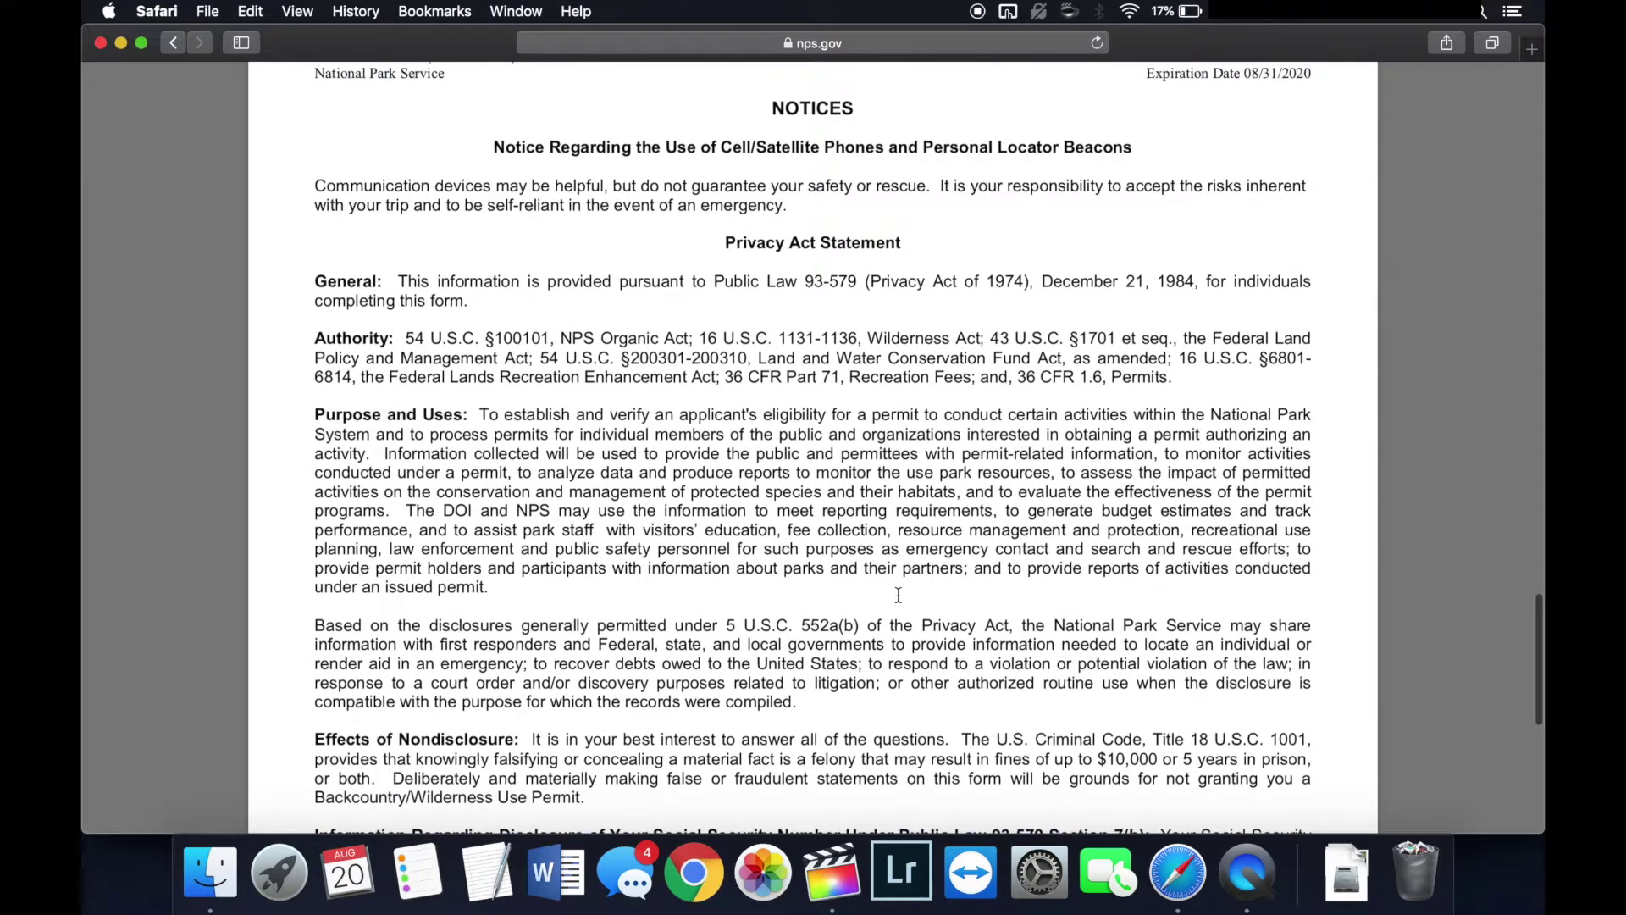
{"action": "scroll", "coordinate": [898, 595], "scroll_direction": "up", "scroll_amount": 12}
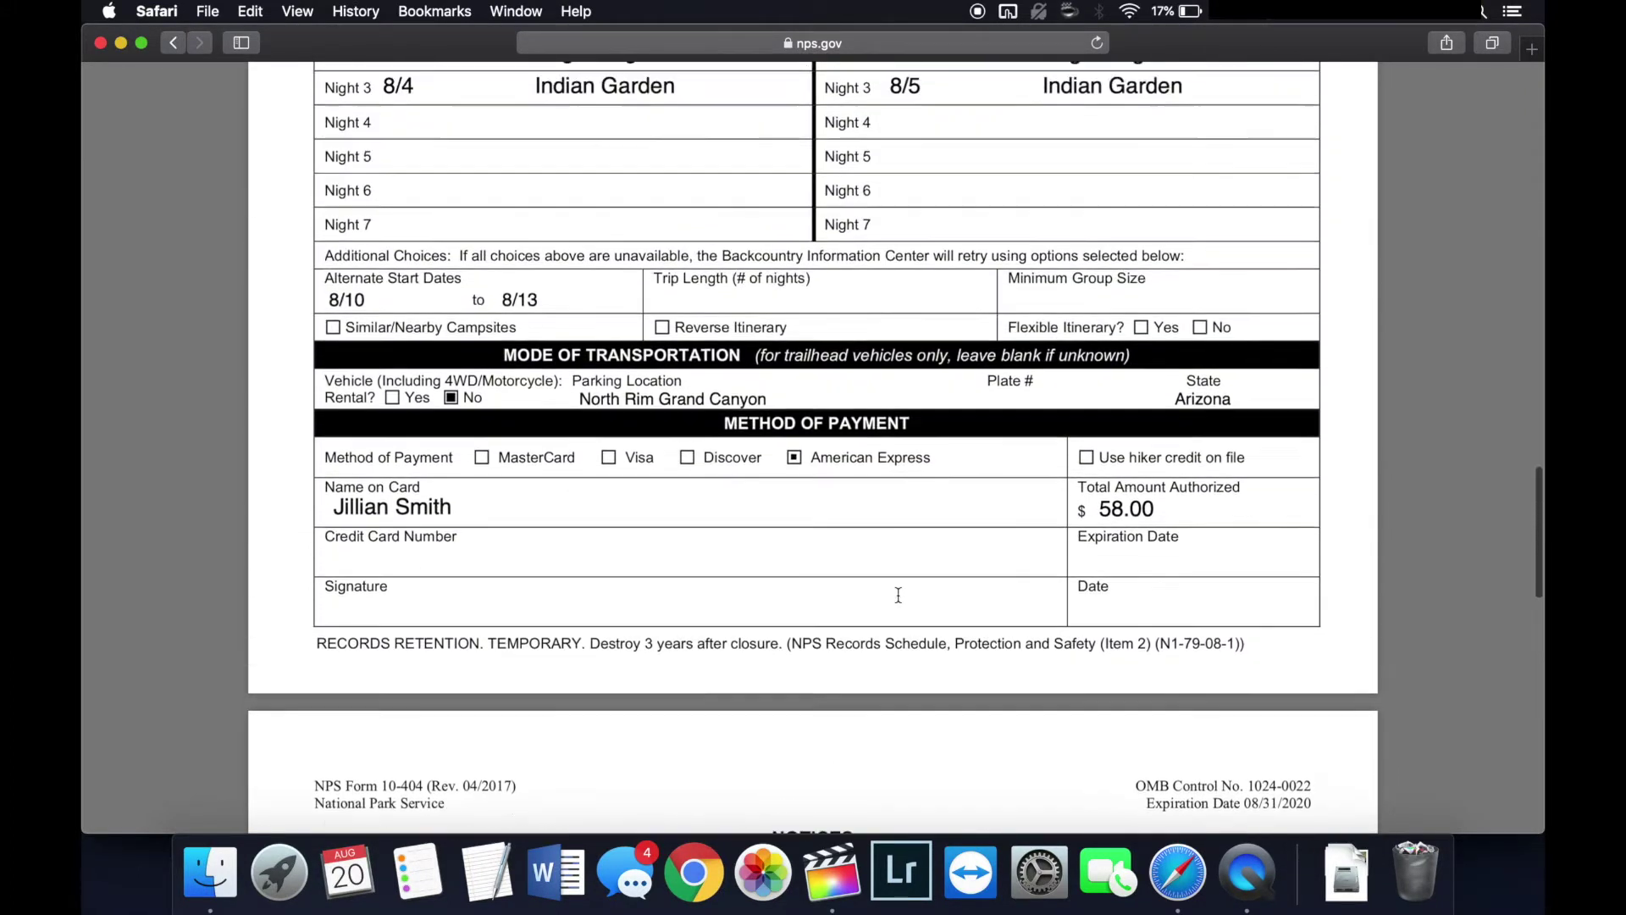
{"action": "scroll", "coordinate": [898, 594], "scroll_direction": "up", "scroll_amount": 10}
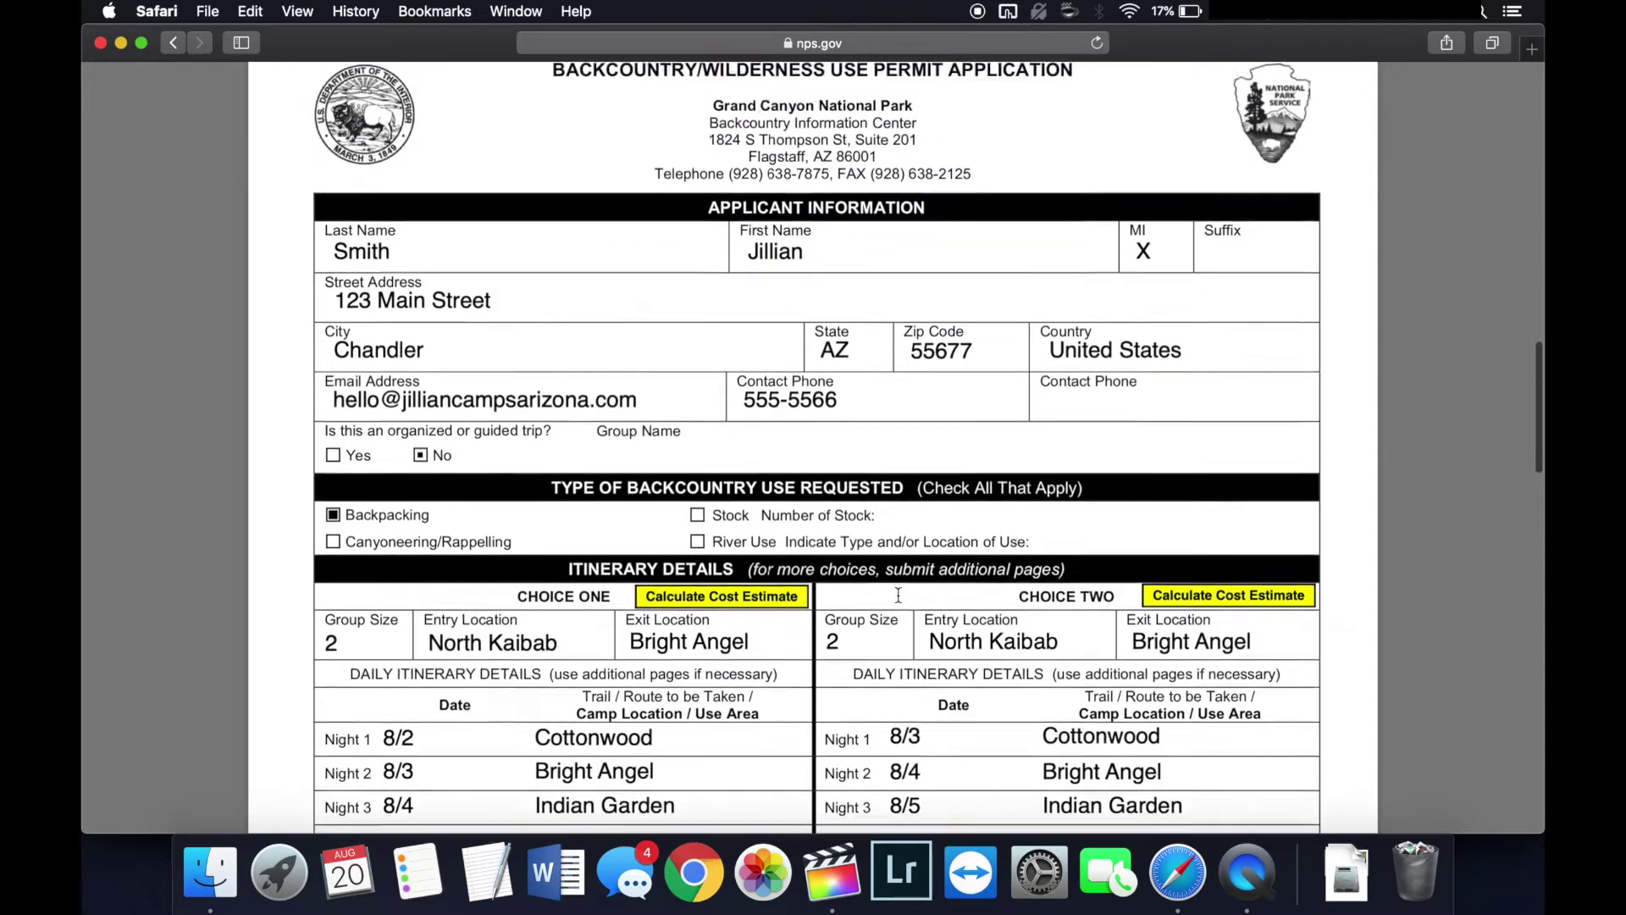
{"action": "scroll", "coordinate": [898, 595], "scroll_direction": "down", "scroll_amount": 1}
{"action": "left_click_drag", "start_coordinate": [974, 462], "coordinate": [843, 464]}
{"action": "left_click", "coordinate": [913, 581]}
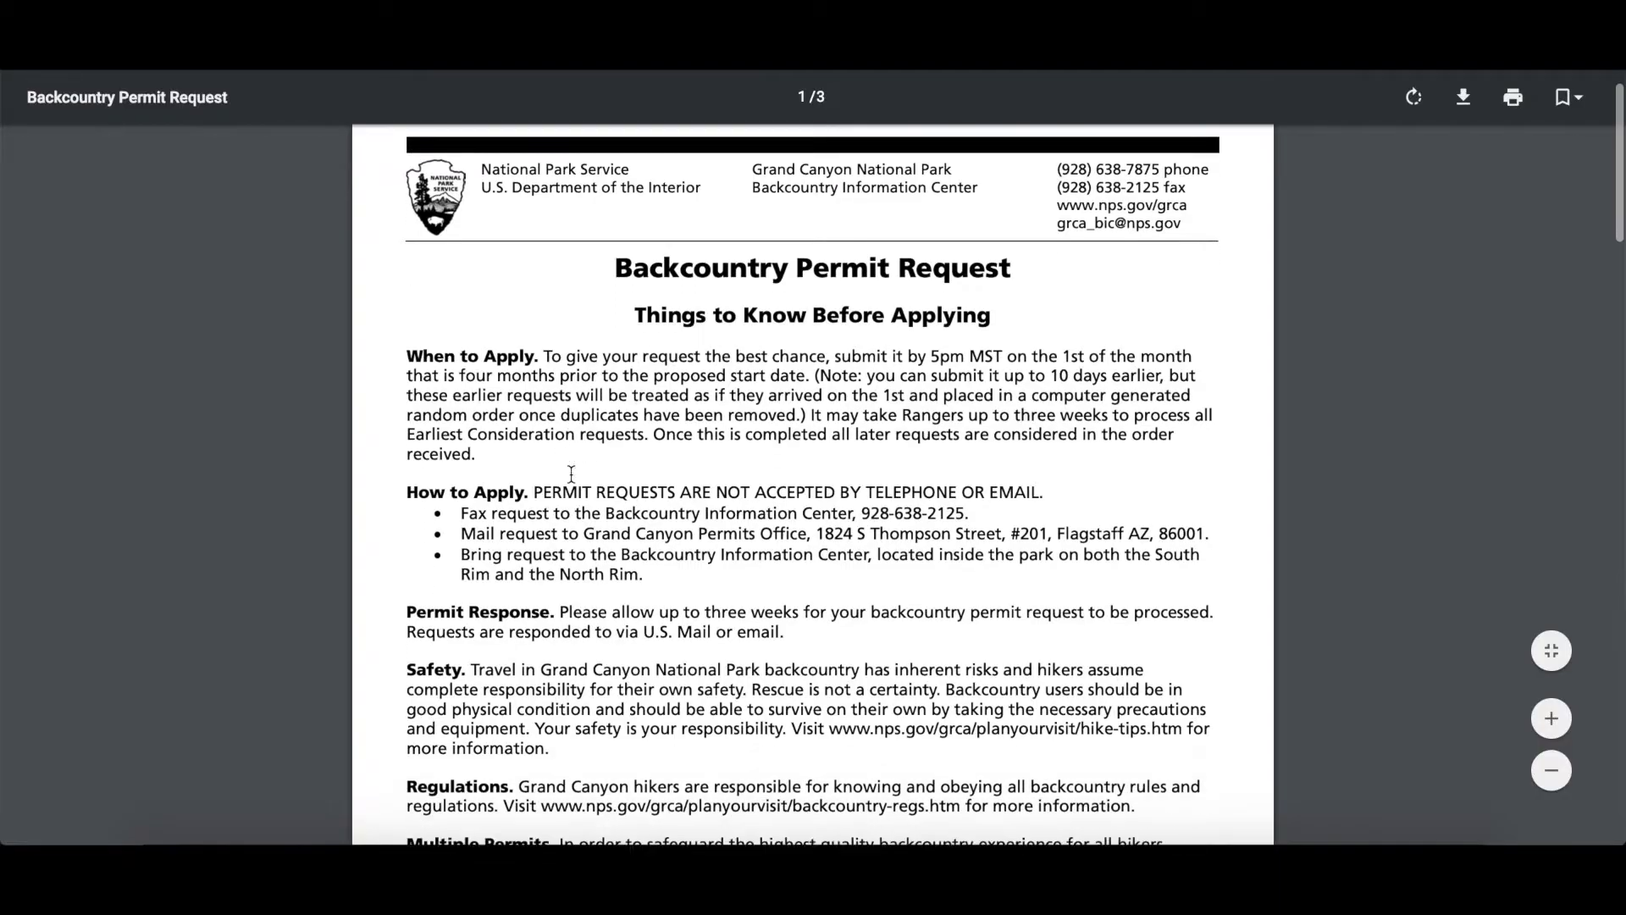
Step: Scroll the permit page to the When to Apply table and highlight its heading and earliest-consideration dates
{"action": "scroll", "coordinate": [570, 469], "scroll_direction": "down", "scroll_amount": 2}
{"action": "left_click_drag", "start_coordinate": [407, 295], "coordinate": [574, 371]}
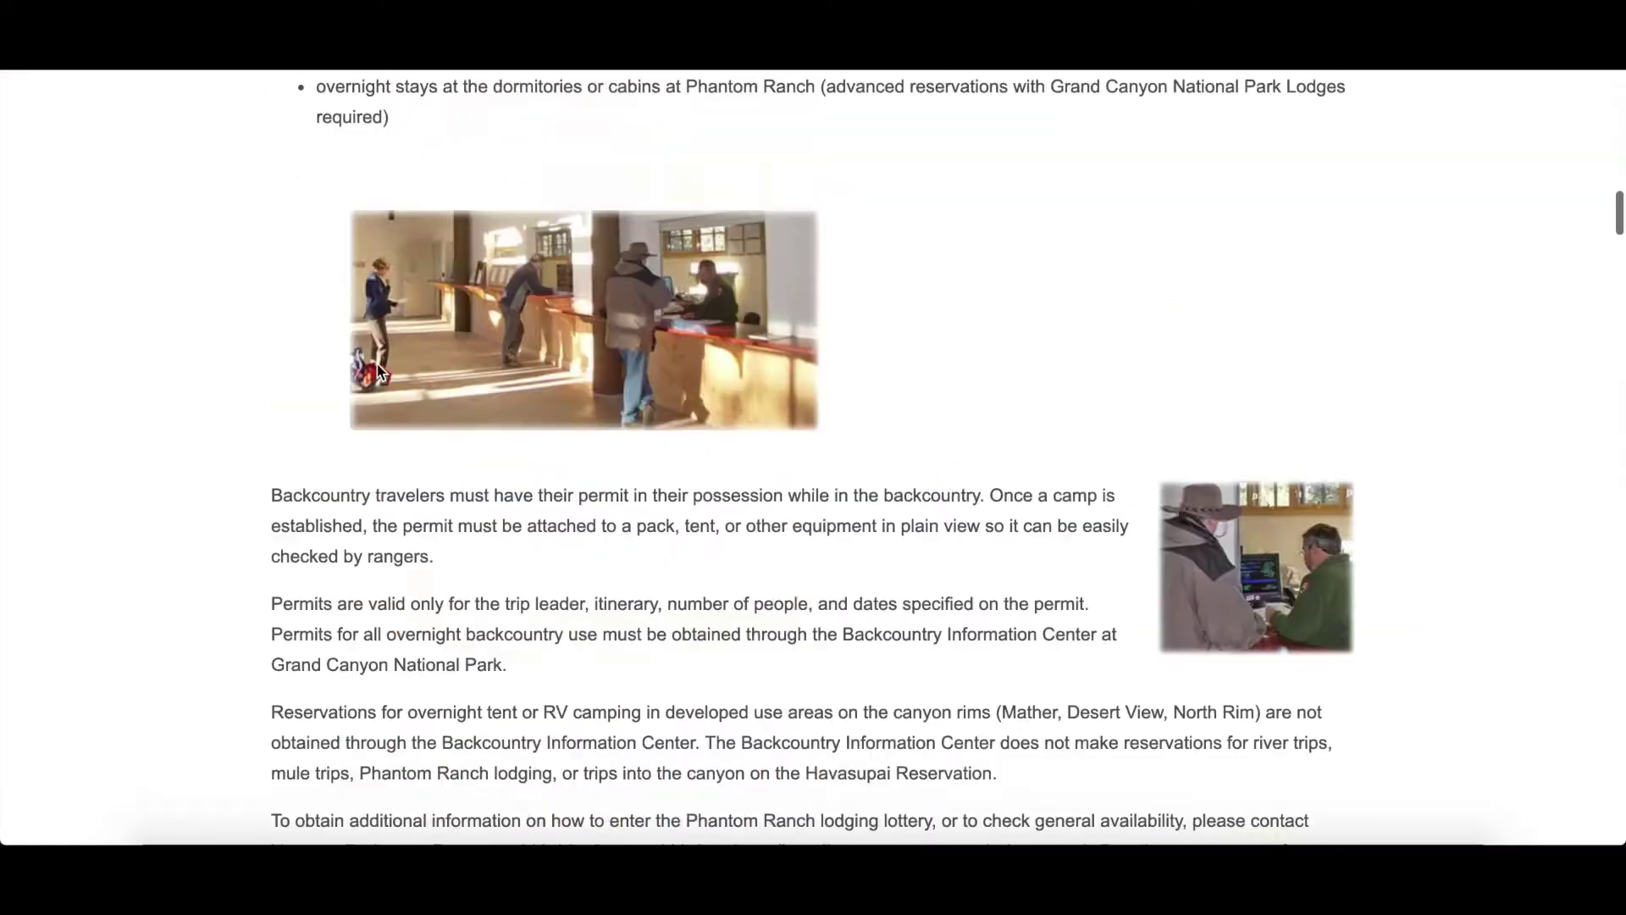
{"action": "scroll", "coordinate": [381, 363], "scroll_direction": "down", "scroll_amount": 15}
{"action": "scroll", "coordinate": [378, 364], "scroll_direction": "down", "scroll_amount": 1}
{"action": "left_click_drag", "start_coordinate": [271, 107], "coordinate": [893, 294]}
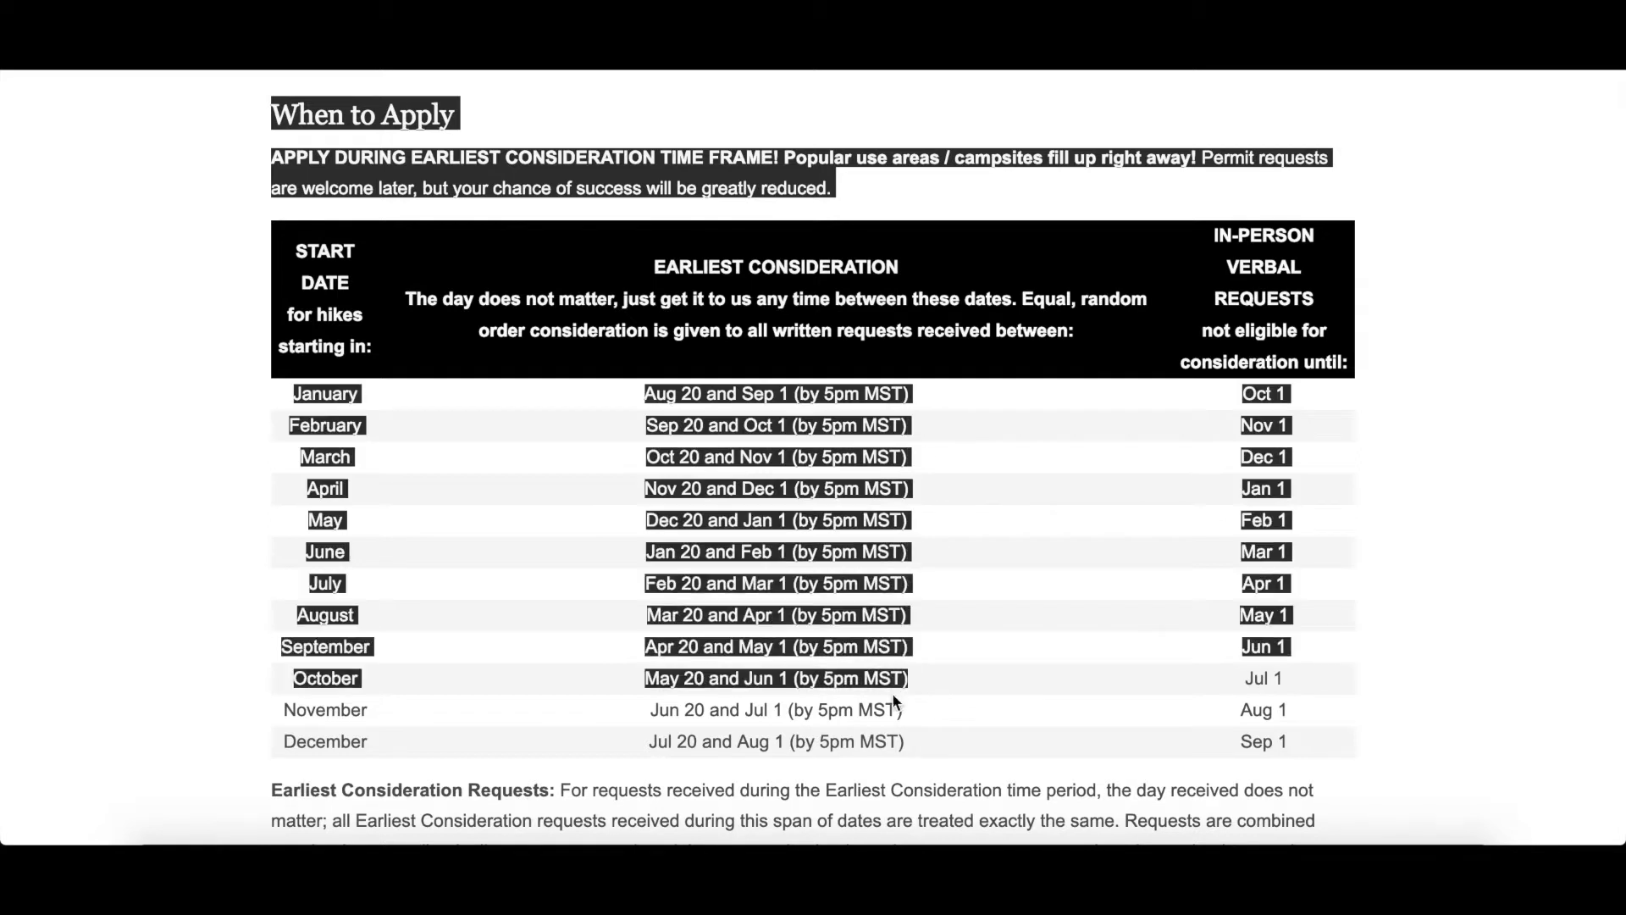